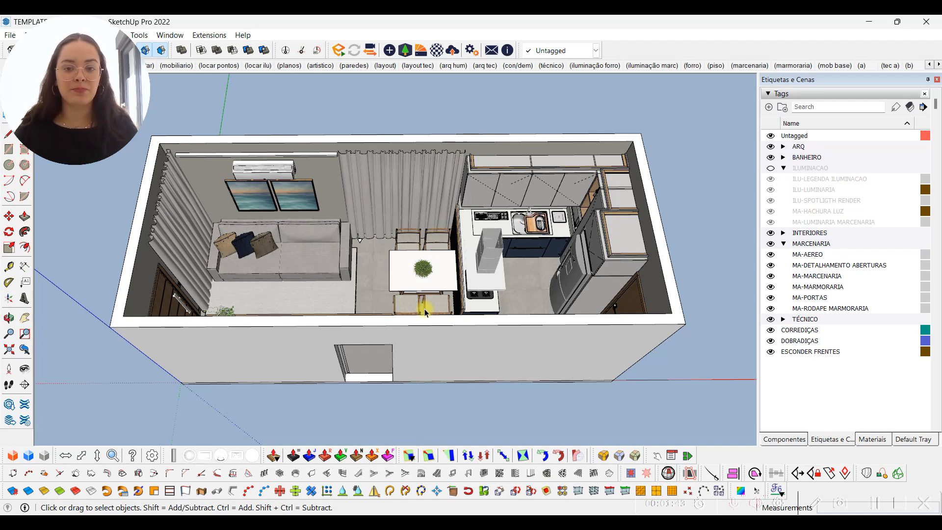
# Switch to the finished kitchen model and measure the drop from the wall top down to its ceiling
pyautogui.hotkey('alt', 'Tab')
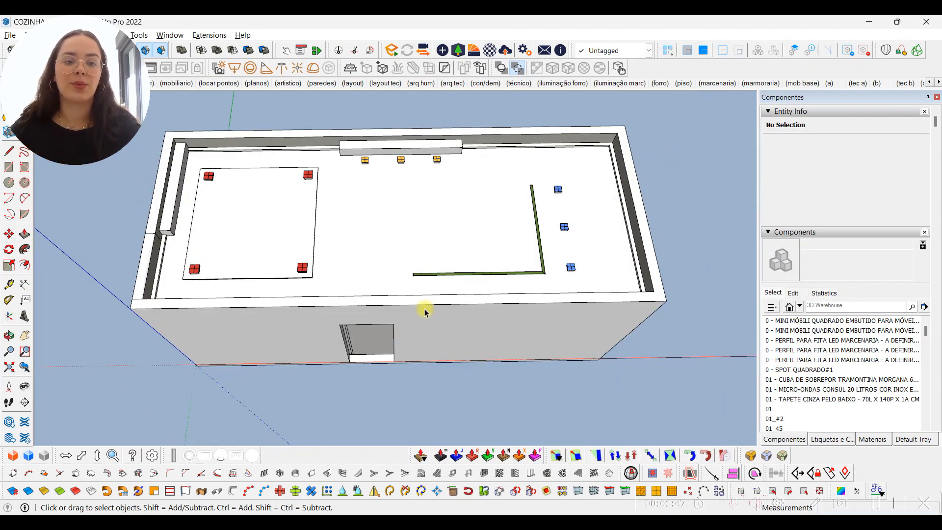
pyautogui.moveTo(420, 201); pyautogui.dragTo(491, 187, button='middle')
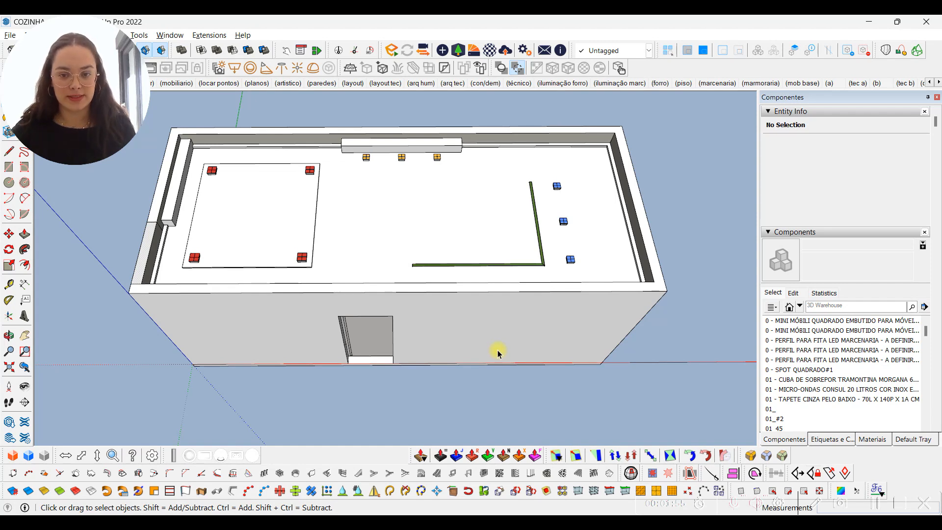
pyautogui.moveTo(490, 333); pyautogui.dragTo(469, 299, button='middle')
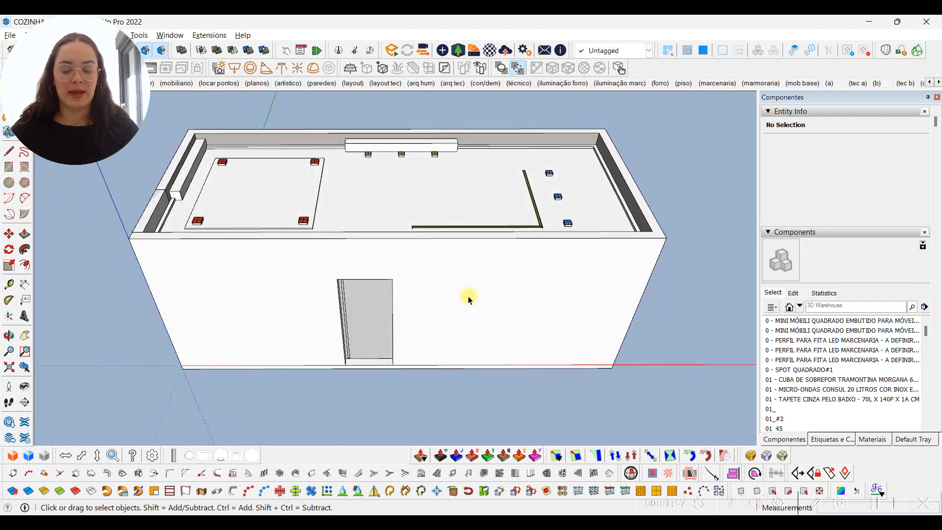
pyautogui.scroll(3, 493, 184)
pyautogui.press('l')
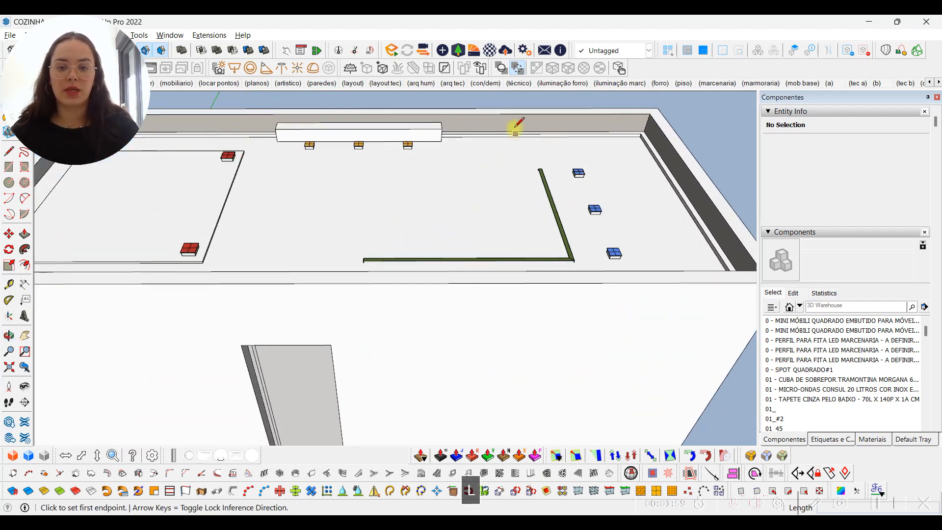
pyautogui.click(506, 117)
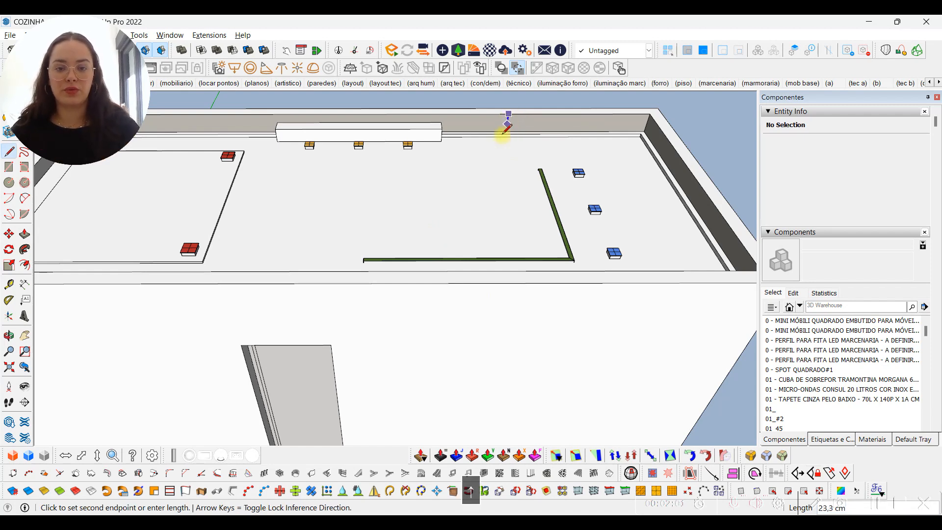
pyautogui.scroll(3, 493, 147)
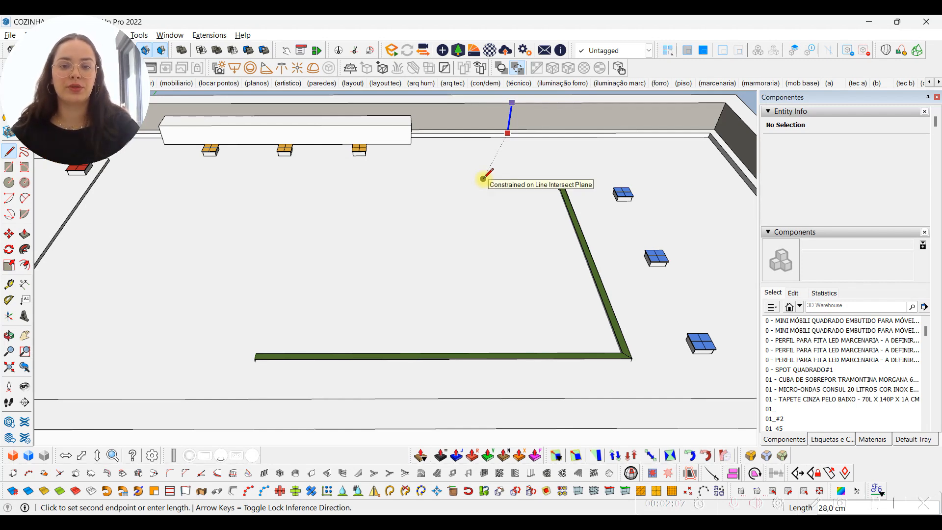
pyautogui.press('space')
pyautogui.scroll(-5, 484, 179)
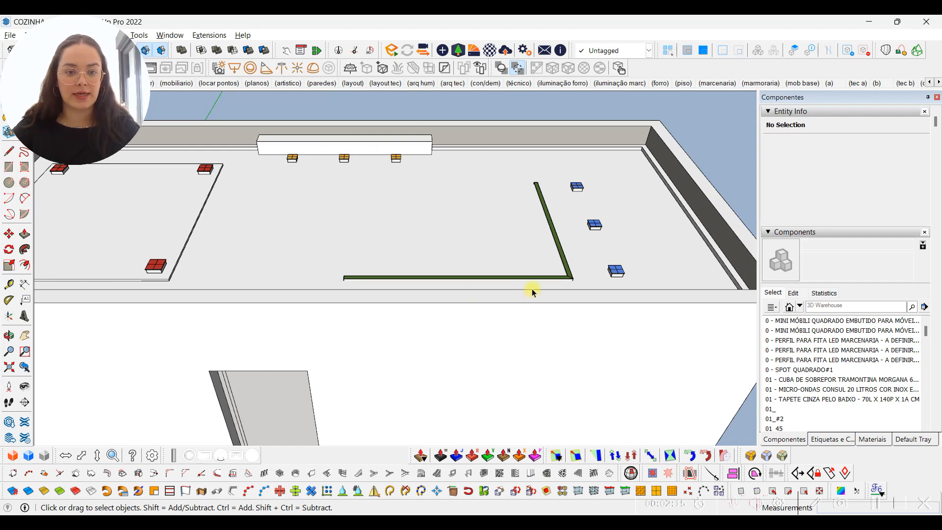
# Switch back to the template model, draw a rectangle covering the room between the walls' inner top corners, and group it
pyautogui.hotkey('alt', 'Tab')
pyautogui.press('r')
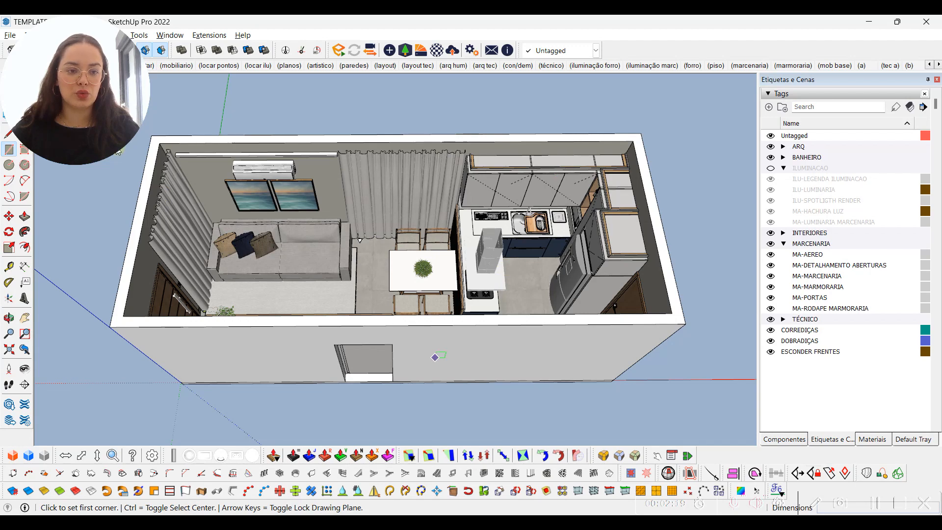
pyautogui.click(162, 141)
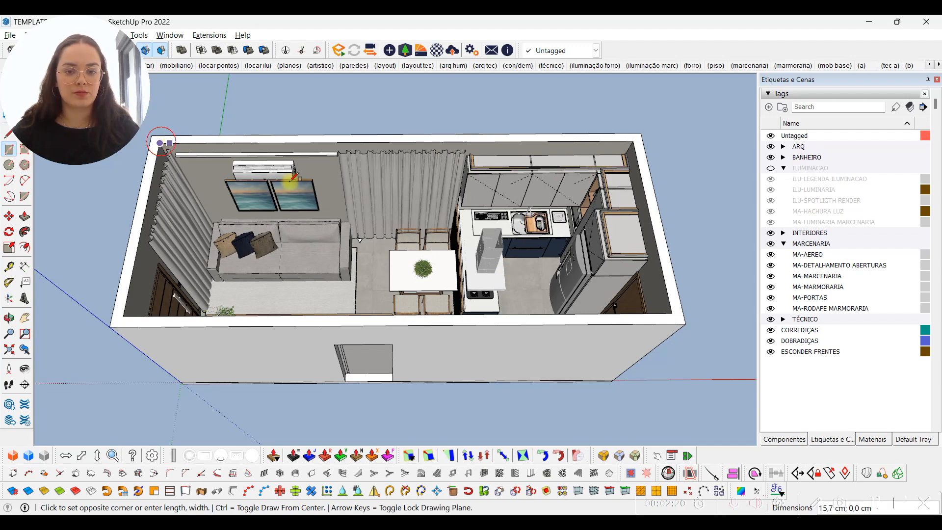
pyautogui.click(670, 312)
pyautogui.press('space')
pyautogui.doubleClick(480, 249)
pyautogui.moveTo(492, 284); pyautogui.dragTo(475, 219, button='middle')
pyautogui.press('g')
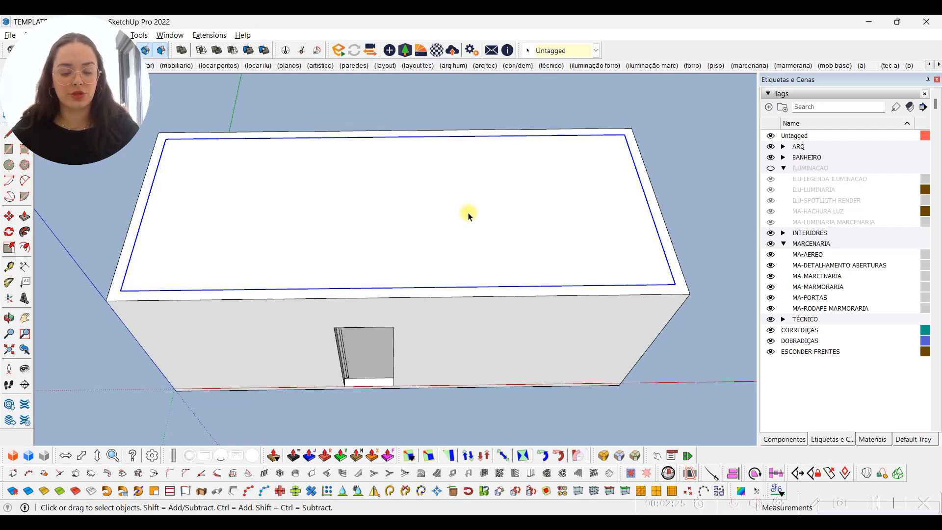
# Open the ceiling group and extrude its face 25 cm with Push/Pull
pyautogui.doubleClick(571, 237)
pyautogui.click(521, 224)
pyautogui.press('p')
pyautogui.click(535, 199)
pyautogui.write('25,0')
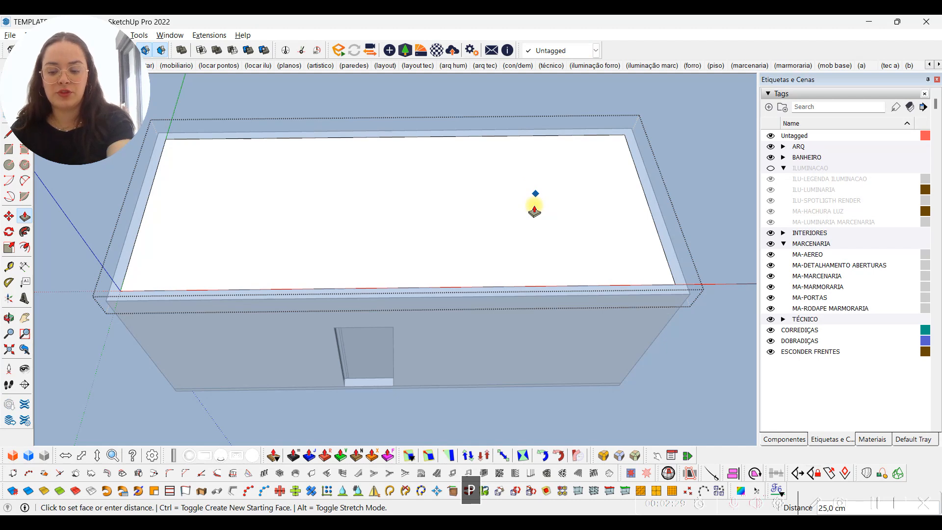
pyautogui.press('Return')
pyautogui.moveTo(521, 321); pyautogui.dragTo(515, 283, button='middle')
pyautogui.press('space')
pyautogui.press('Escape')
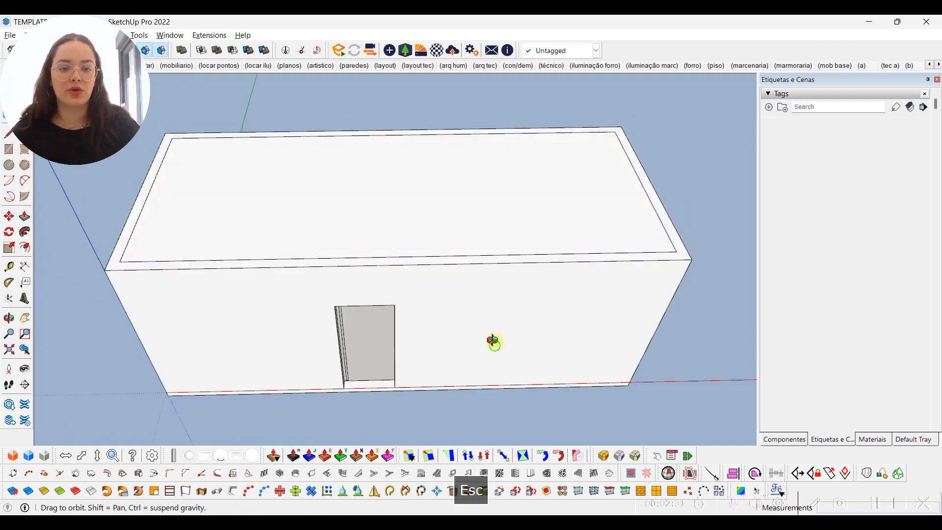
# Move the ceiling group 28 cm straight down from the wall tops
pyautogui.moveTo(493, 343); pyautogui.dragTo(473, 290, button='middle')
pyautogui.click(463, 192)
pyautogui.press('m')
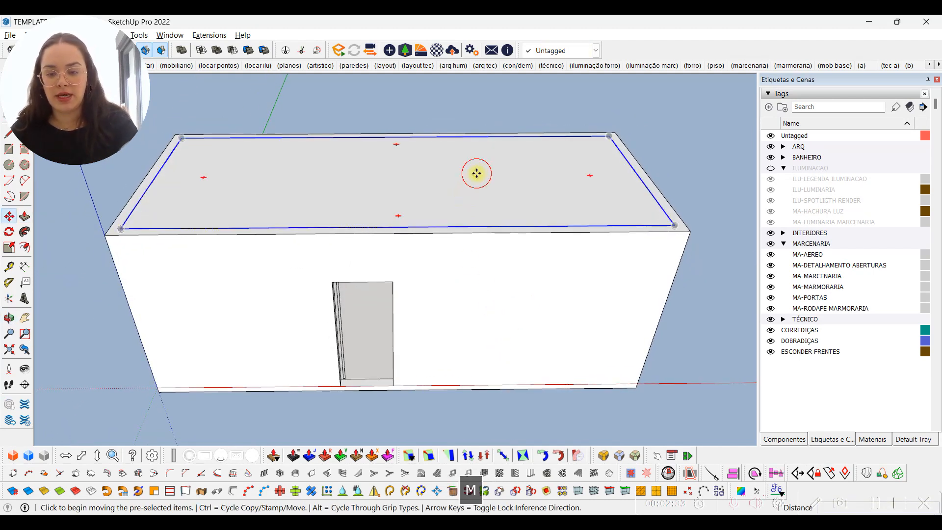
pyautogui.click(477, 173)
pyautogui.press('Return')
pyautogui.press('space')
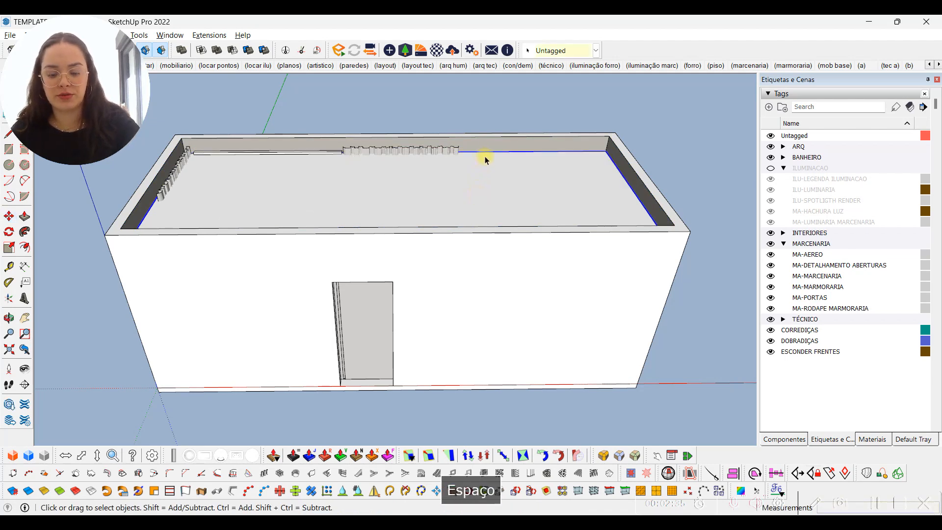
# Measure the vertical distance from the lowered ceiling to the wall's top edge
pyautogui.scroll(3, 486, 156)
pyautogui.press('l')
pyautogui.click(490, 150)
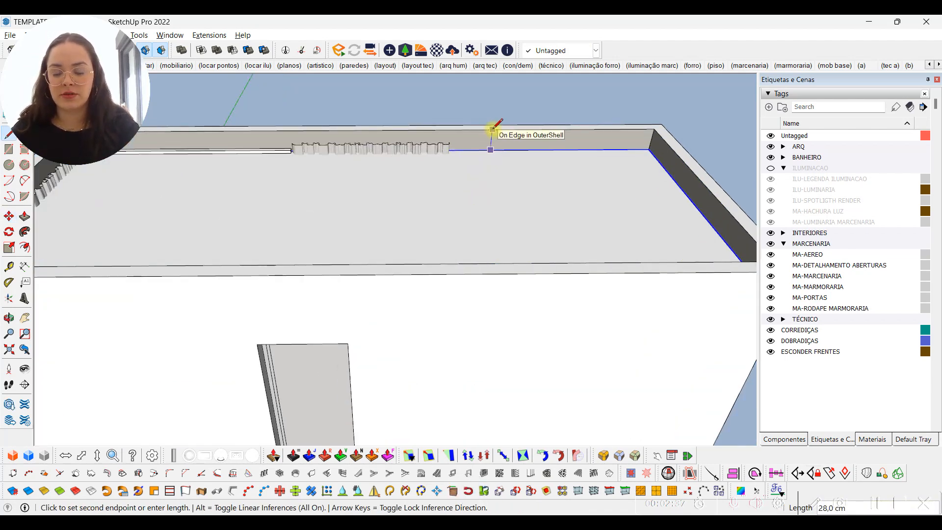
pyautogui.press('space')
# Delete the old plaster strip along the back long wall beside the curtain
pyautogui.scroll(-3, 466, 212)
pyautogui.moveTo(281, 189); pyautogui.dragTo(303, 248, button='middle')
pyautogui.click(321, 169)
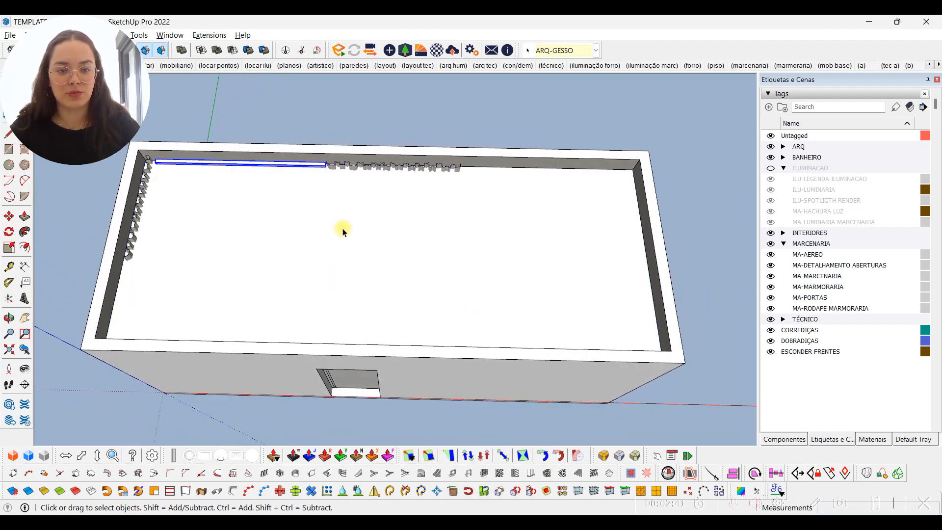
pyautogui.moveTo(343, 223); pyautogui.dragTo(345, 208, button='middle')
pyautogui.press('Delete')
pyautogui.press('space')
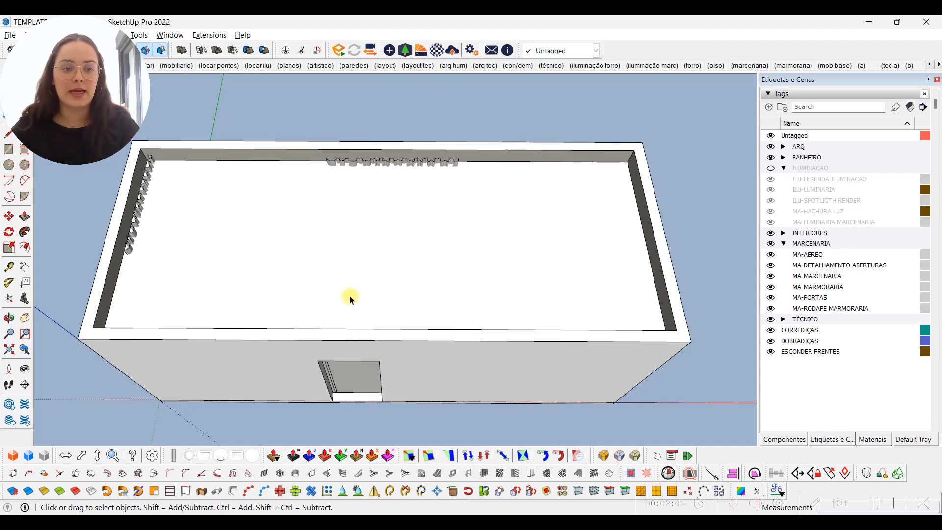
# Place a guide parallel to the long walls, aligned with the door-side edge of the short wall's window
pyautogui.moveTo(350, 299); pyautogui.dragTo(358, 321, button='middle')
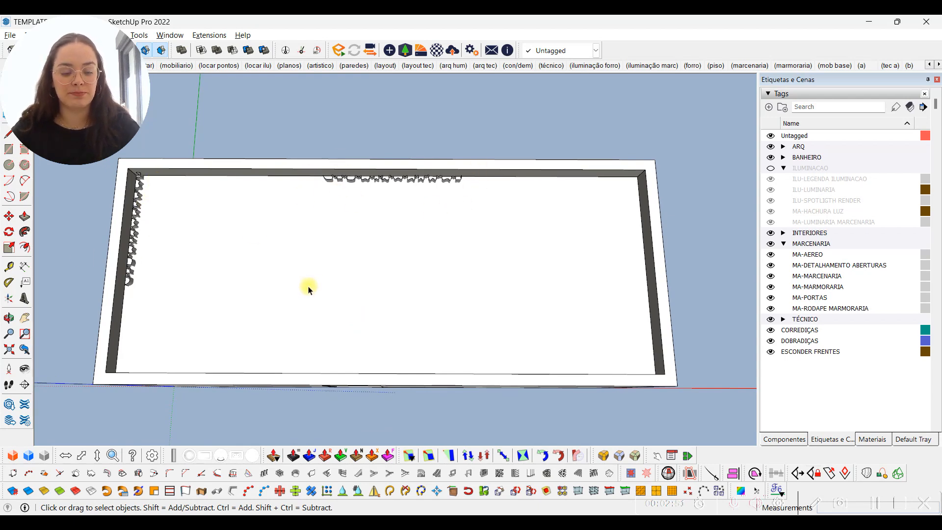
pyautogui.moveTo(325, 256); pyautogui.dragTo(314, 268, button='middle')
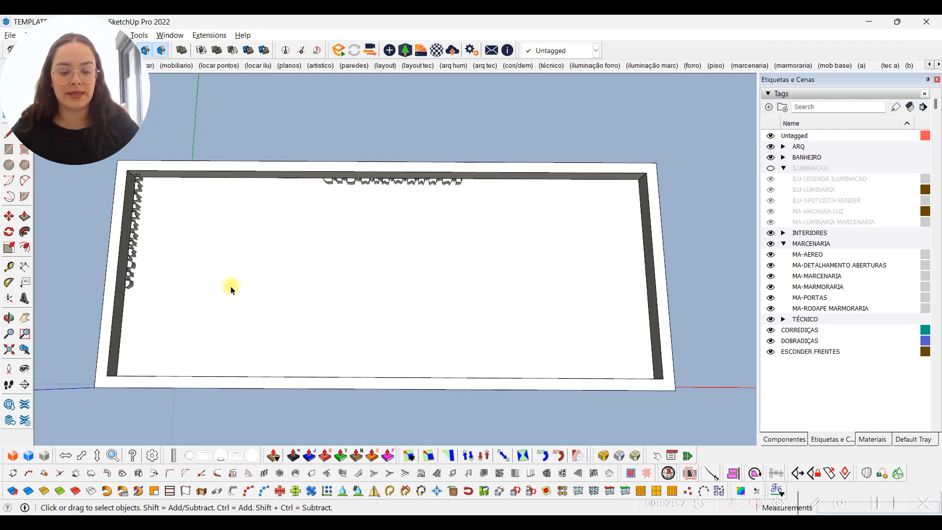
pyautogui.moveTo(221, 274); pyautogui.dragTo(343, 290, button='middle')
pyautogui.press('space')
pyautogui.scroll(5, 385, 238)
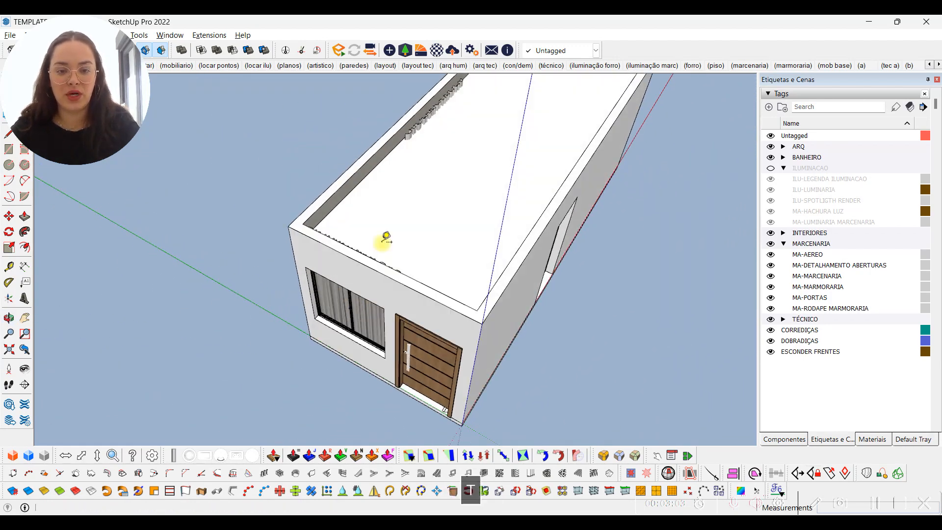
pyautogui.press('t')
pyautogui.click(313, 201)
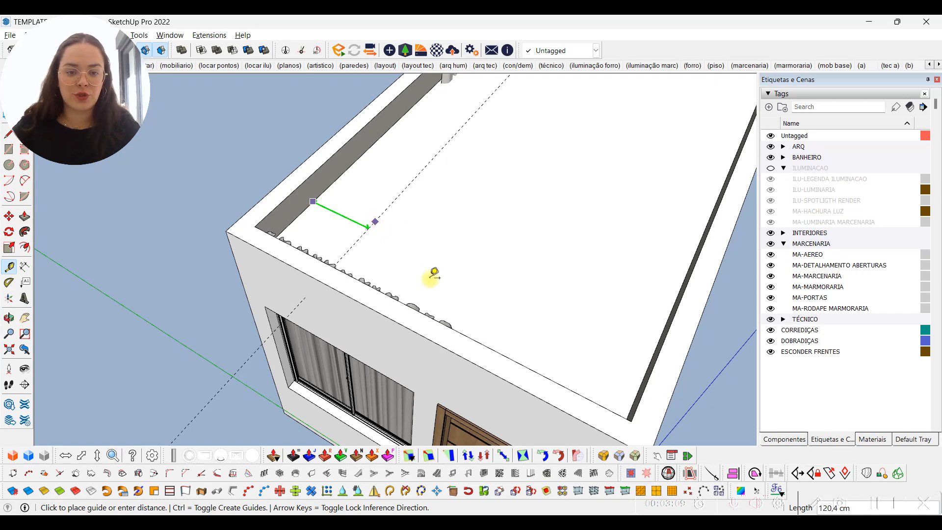
pyautogui.click(414, 391)
# Add a parallel guide offset from the window-edge guide toward the entrance door
pyautogui.moveTo(415, 391); pyautogui.dragTo(361, 368, button='middle')
pyautogui.click(473, 297)
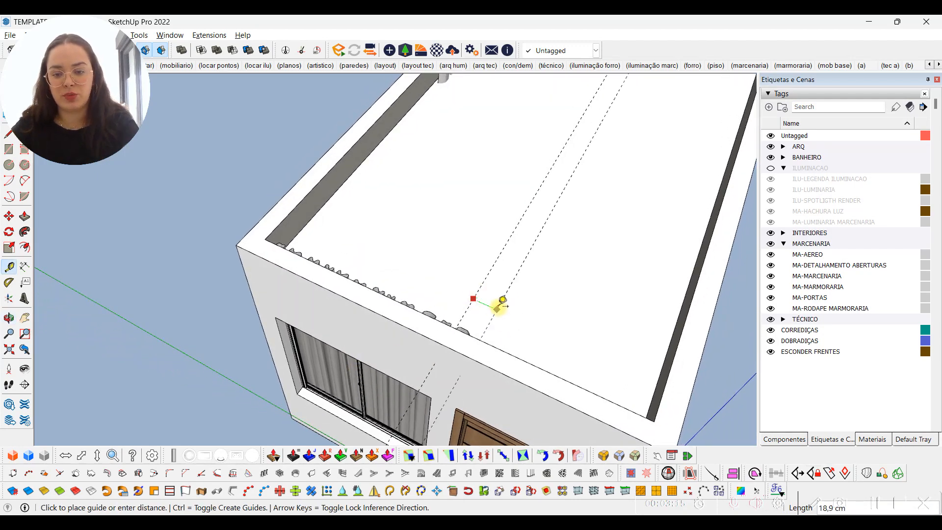
pyautogui.write('1')
pyautogui.press('Return')
# Add a guide offset inward from the short window wall, running just past the curtain's depth
pyautogui.moveTo(520, 304); pyautogui.dragTo(347, 305, button='middle')
pyautogui.moveTo(252, 319); pyautogui.dragTo(359, 240, button='middle')
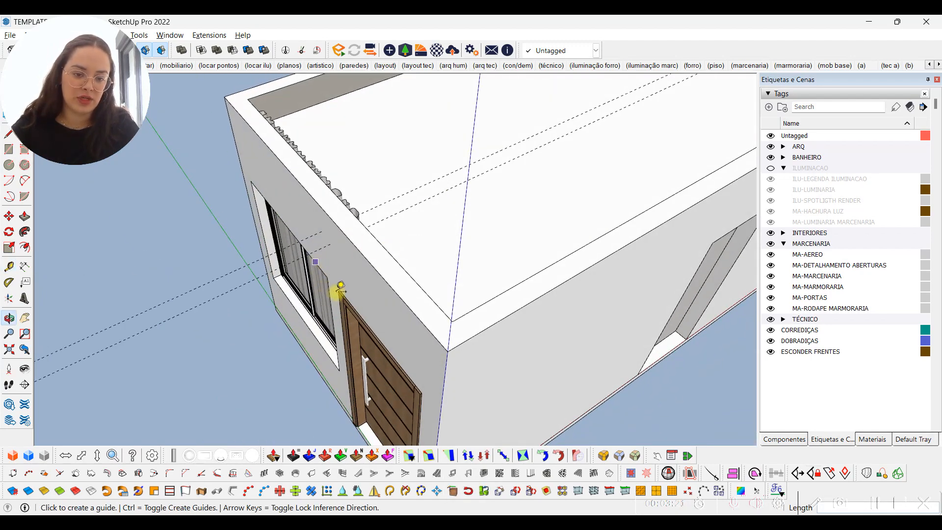
pyautogui.moveTo(341, 285); pyautogui.dragTo(299, 335, button='middle')
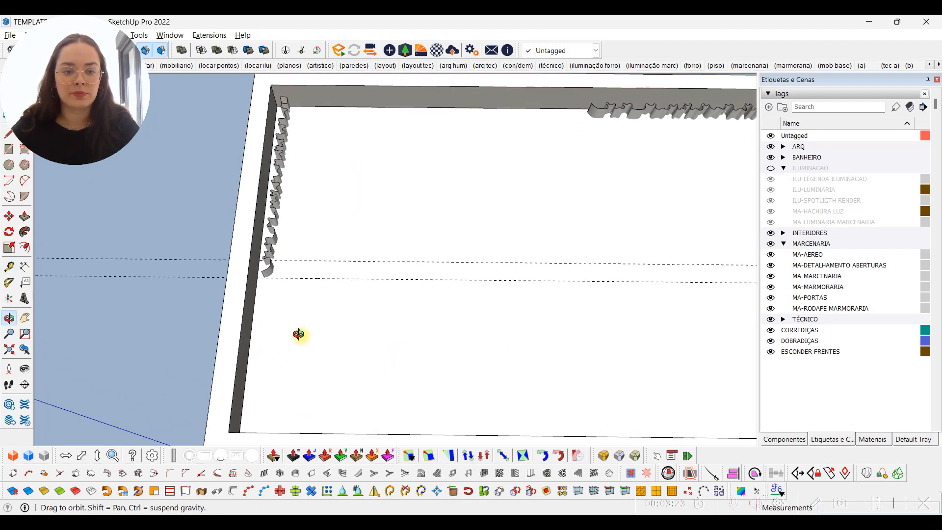
pyautogui.click(254, 305)
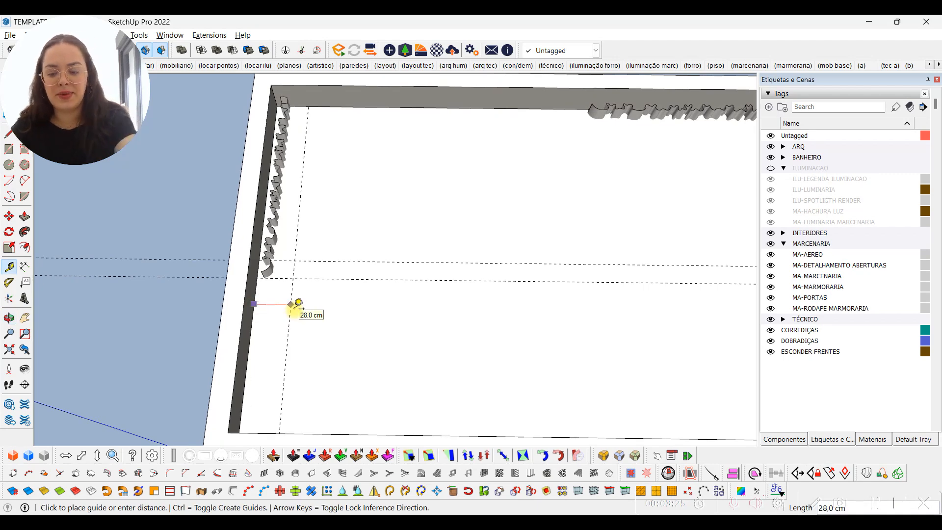
pyautogui.press('Return')
pyautogui.press('space')
# Place a guide aligned with the long-wall window's edge nearest the short wall, and another offset 15 cm beyond that edge
pyautogui.moveTo(333, 276); pyautogui.dragTo(278, 274, button='middle')
pyautogui.press('t')
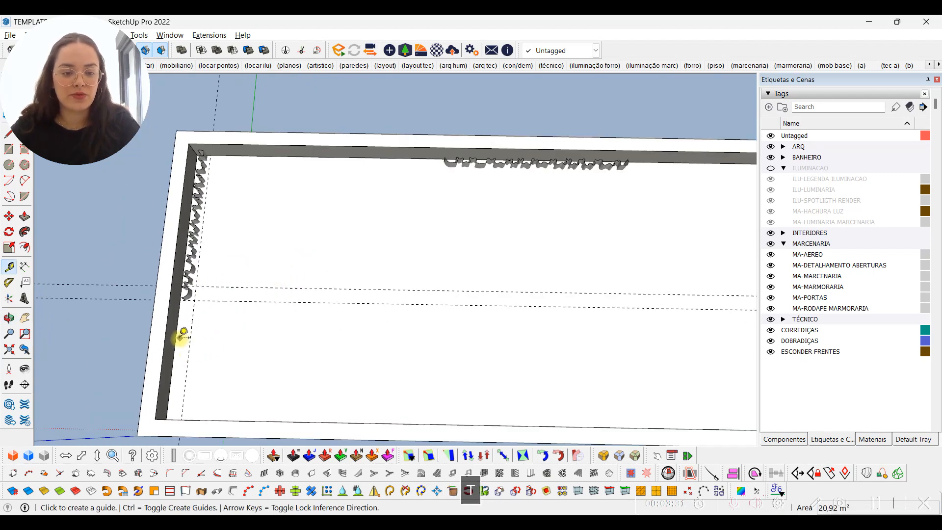
pyautogui.click(190, 342)
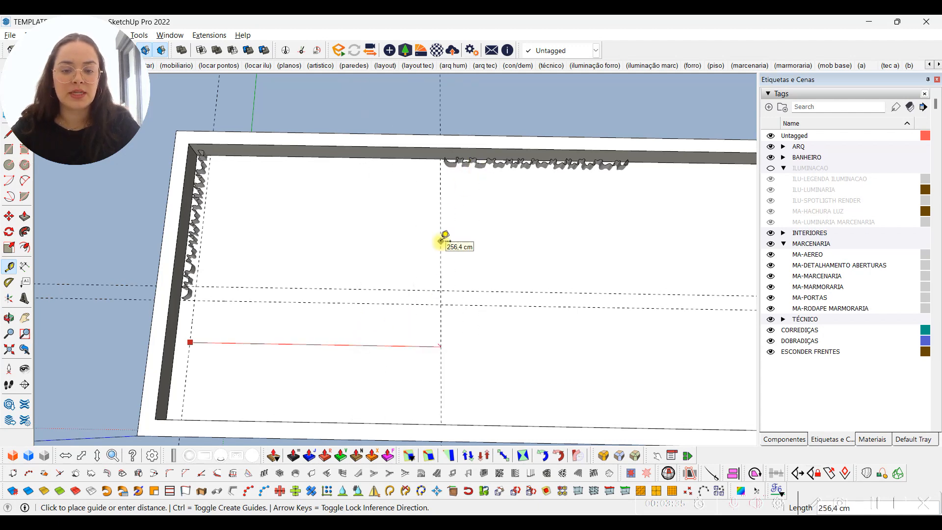
pyautogui.moveTo(128, 242); pyautogui.dragTo(461, 156, button='middle')
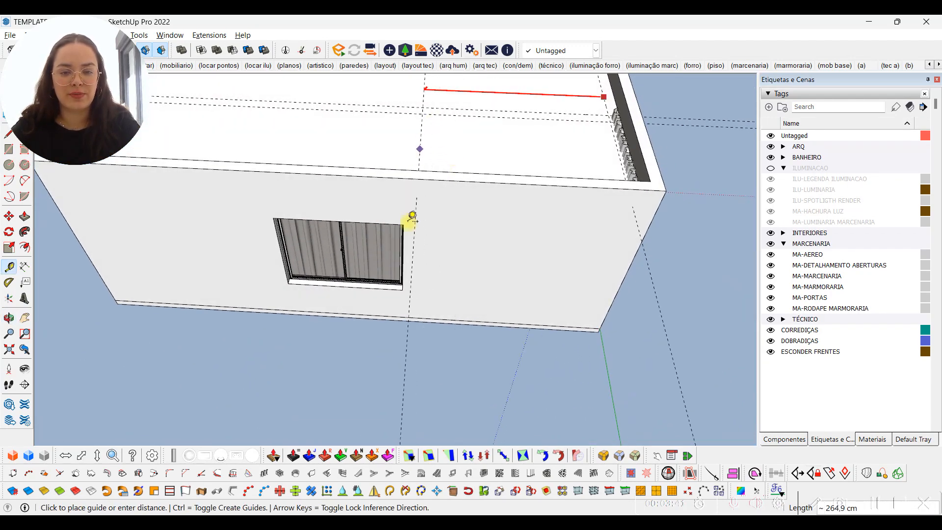
pyautogui.scroll(3, 408, 214)
pyautogui.scroll(4, 409, 212)
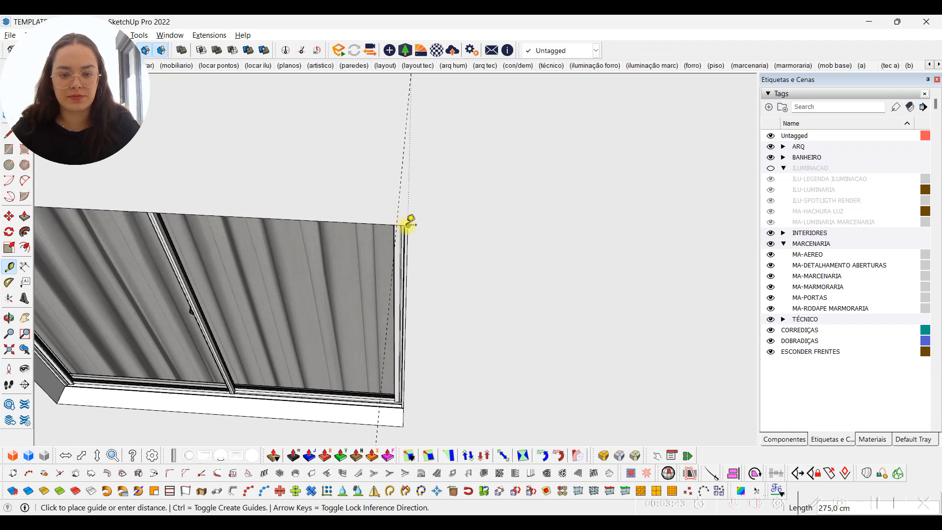
pyautogui.scroll(-8, 385, 285)
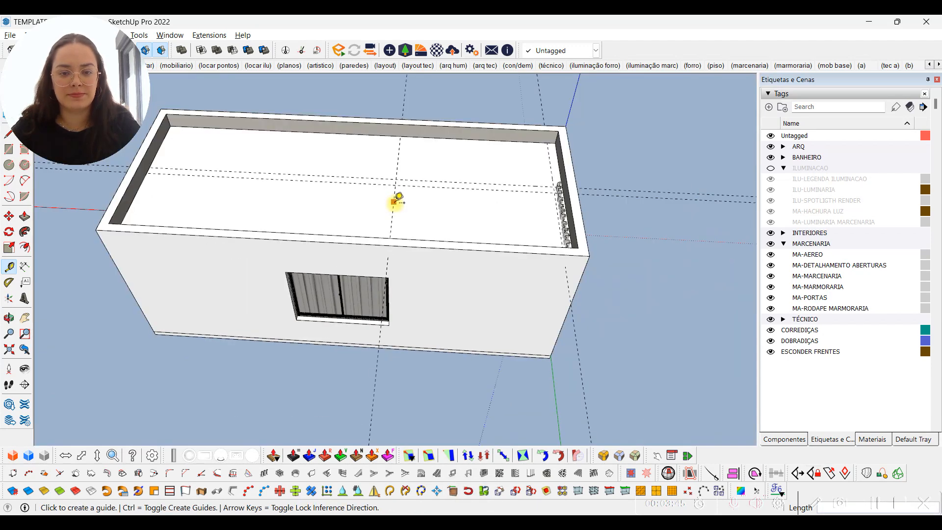
pyautogui.write('15')
pyautogui.press('Return')
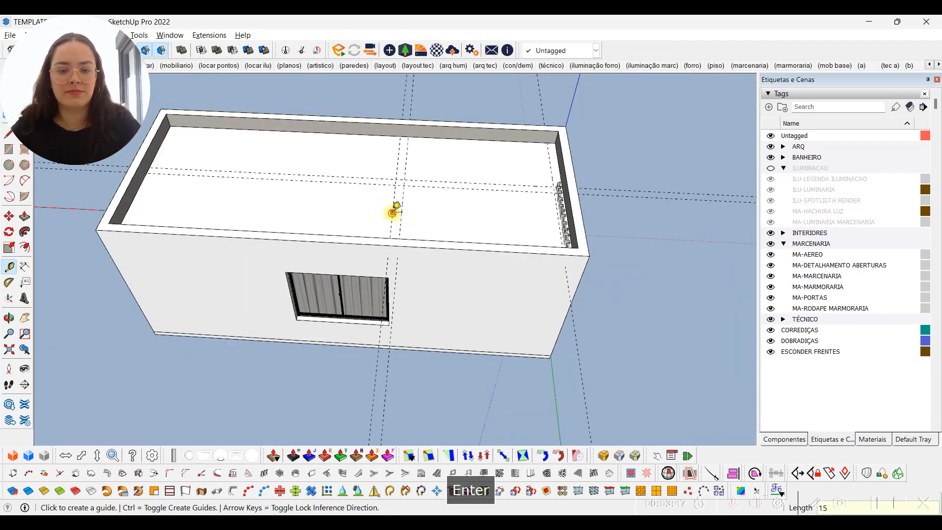
# Place a guide aligned with the long-wall window's opposite edge, and another offset outward from it
pyautogui.click(392, 212)
pyautogui.scroll(3, 290, 269)
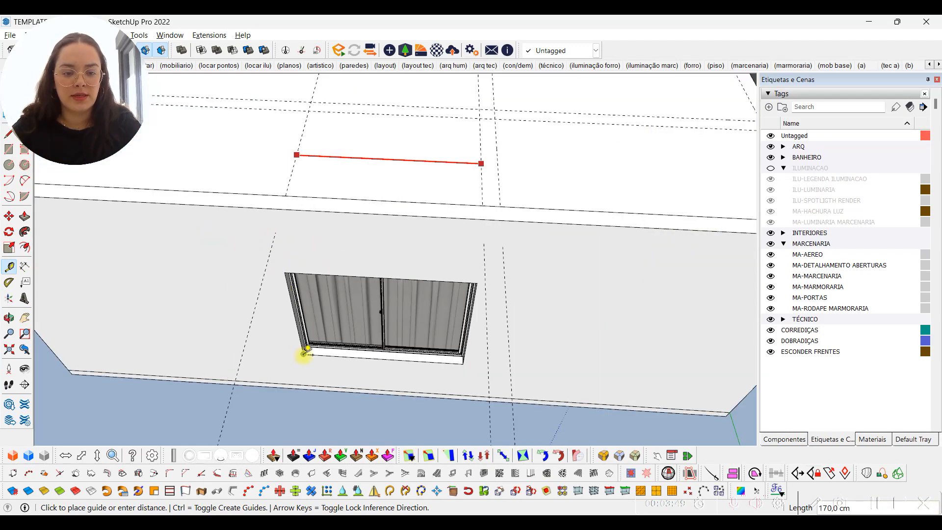
pyautogui.click(304, 352)
pyautogui.click(305, 134)
pyautogui.press('Return')
# Add a guide offset inward from the long window wall to set the curtain recess depth
pyautogui.moveTo(294, 133); pyautogui.dragTo(256, 185, button='middle')
pyautogui.click(256, 146)
pyautogui.press('Return')
pyautogui.press('space')
# Draw a rectangle on the ceiling around the long-wall window's curtain, from the guide intersection to the opposite guide at the wall
pyautogui.moveTo(416, 257); pyautogui.dragTo(397, 249)
pyautogui.moveTo(396, 249); pyautogui.dragTo(405, 242, button='middle')
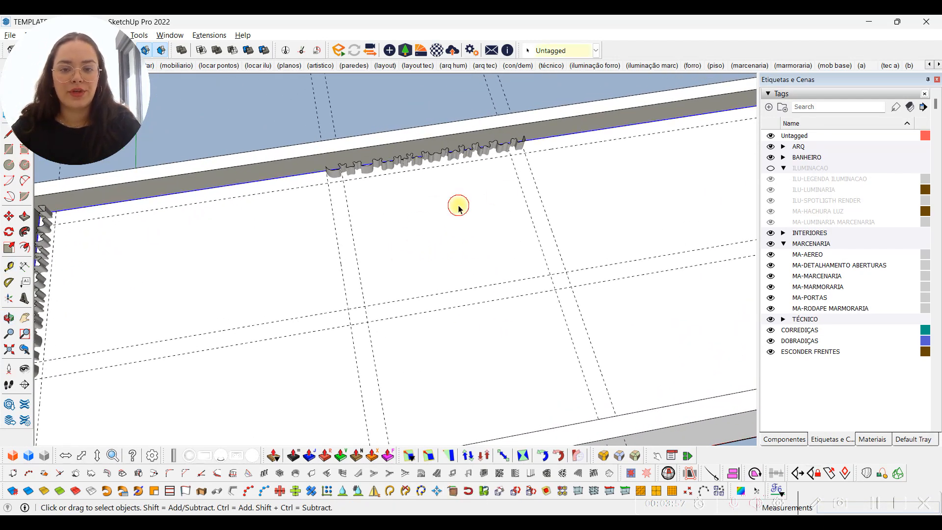
pyautogui.moveTo(467, 206); pyautogui.dragTo(550, 182, button='middle')
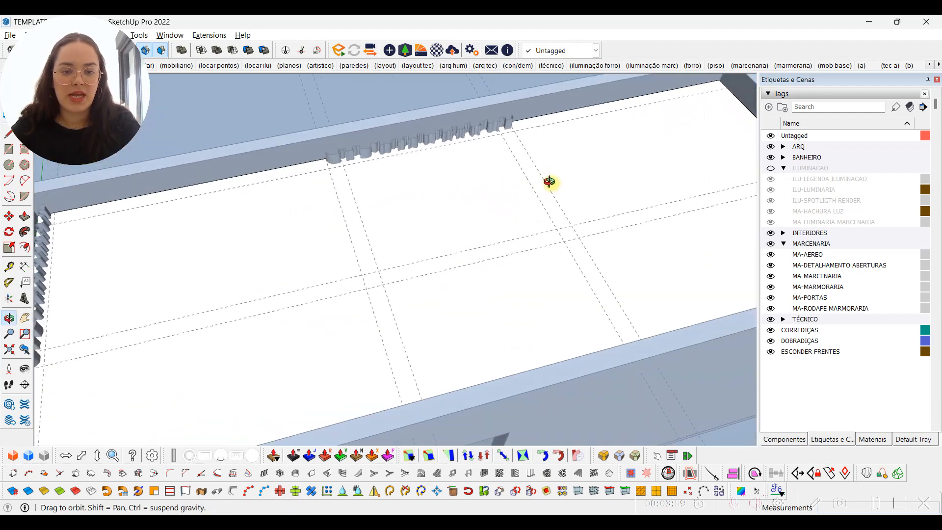
pyautogui.press('r')
pyautogui.scroll(4, 505, 131)
pyautogui.click(589, 138)
pyautogui.keyDown('shift'); pyautogui.moveTo(273, 229); pyautogui.dragTo(459, 223, button='middle'); pyautogui.keyUp('shift')
pyautogui.scroll(6, 326, 211)
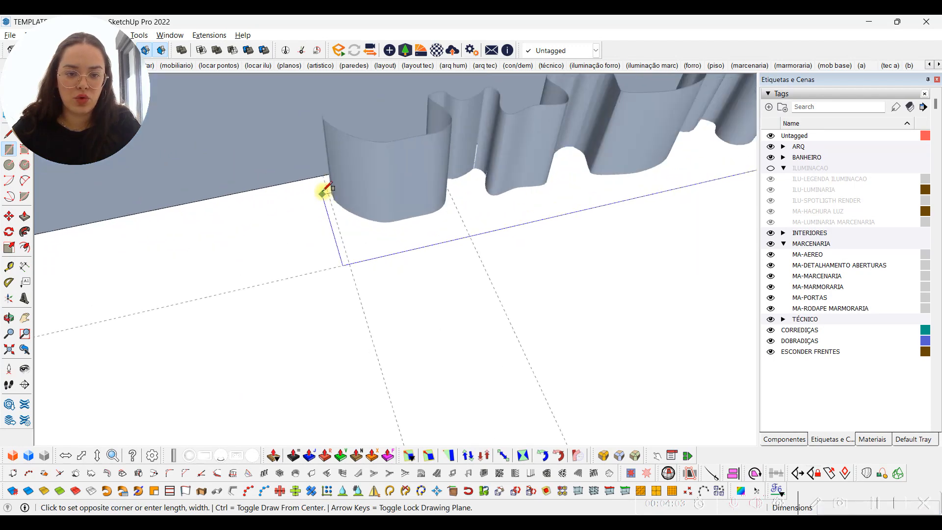
pyautogui.click(326, 168)
# Push the rectangle around the long-wall curtain 2 cm through the ceiling slab to cut the curtain recess
pyautogui.press('p')
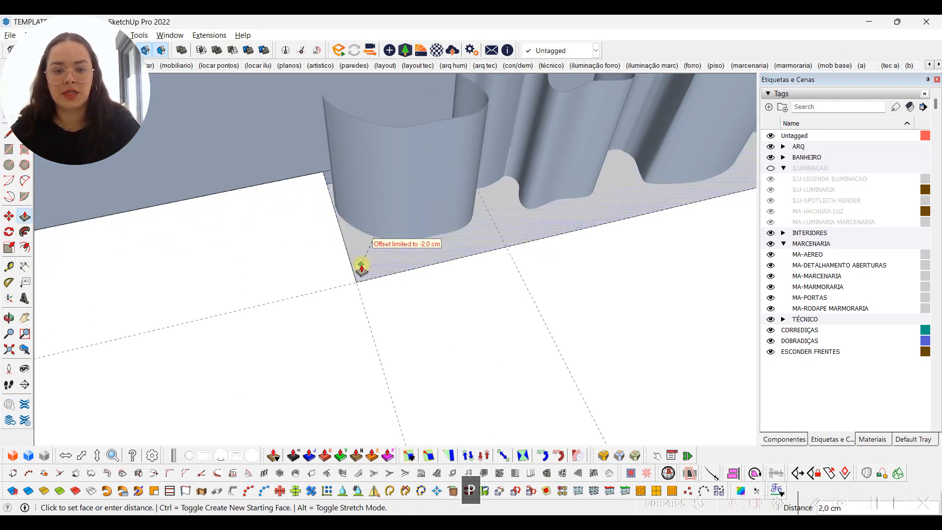
pyautogui.scroll(-3, 423, 216)
pyautogui.moveTo(555, 216); pyautogui.dragTo(392, 233, button='middle')
pyautogui.scroll(-5, 426, 186)
pyautogui.press('space')
# Draw a rectangle on the ceiling around the short-wall window's curtain, between the room corner, the depth guide and the side guide
pyautogui.keyDown('shift'); pyautogui.moveTo(429, 333); pyautogui.dragTo(577, 327, button='middle'); pyautogui.keyUp('shift')
pyautogui.keyDown('shift'); pyautogui.moveTo(311, 197); pyautogui.dragTo(459, 241, button='middle'); pyautogui.keyUp('shift')
pyautogui.press('r')
pyautogui.scroll(4, 338, 230)
pyautogui.keyDown('shift'); pyautogui.moveTo(339, 252); pyautogui.dragTo(321, 421, button='middle'); pyautogui.keyUp('shift')
pyautogui.moveTo(450, 289); pyautogui.dragTo(438, 336, button='middle')
pyautogui.scroll(4, 492, 227)
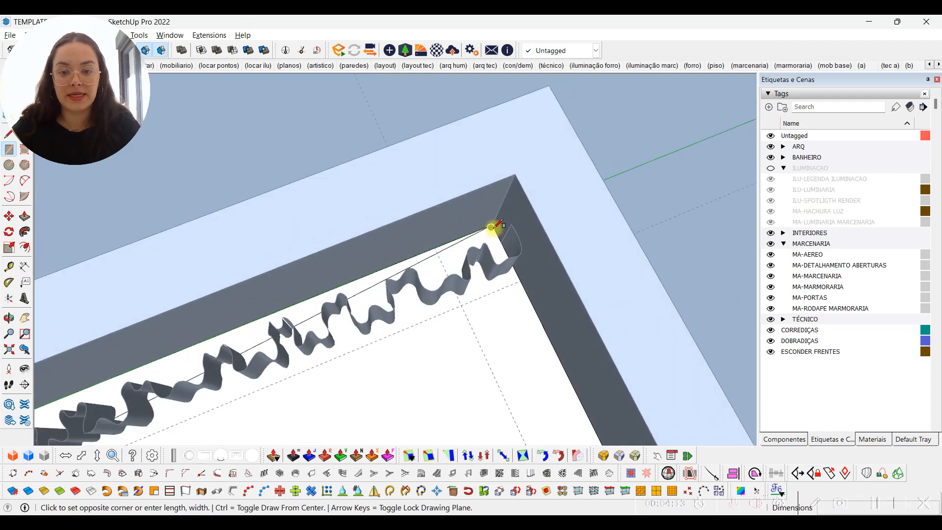
pyautogui.press('Escape')
pyautogui.click(526, 295)
pyautogui.scroll(-3, 526, 295)
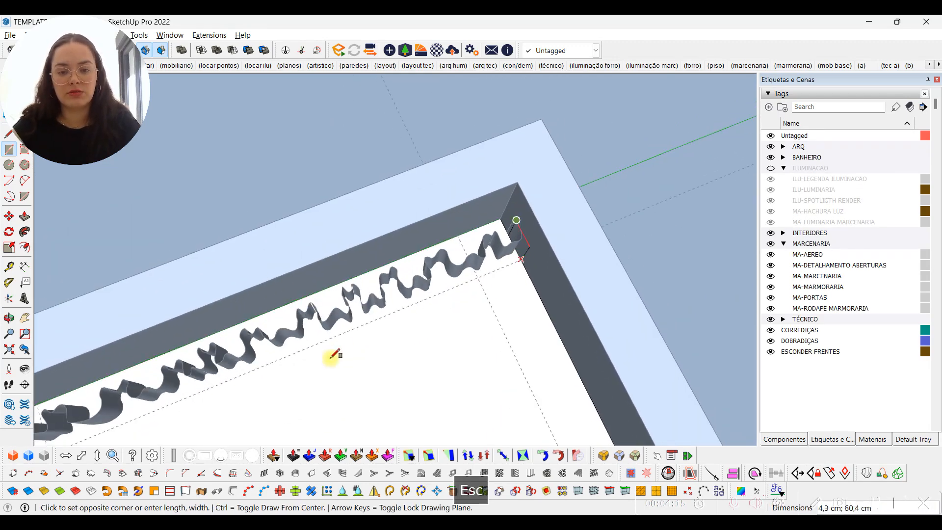
pyautogui.keyDown('shift'); pyautogui.moveTo(88, 437); pyautogui.dragTo(368, 294, button='middle'); pyautogui.keyUp('shift')
pyautogui.moveTo(288, 278); pyautogui.dragTo(328, 280, button='middle')
pyautogui.click(325, 266)
pyautogui.press('space')
# Push the rectangle around the short-wall curtain 2 cm through the ceiling slab to cut the second curtain recess
pyautogui.press('p')
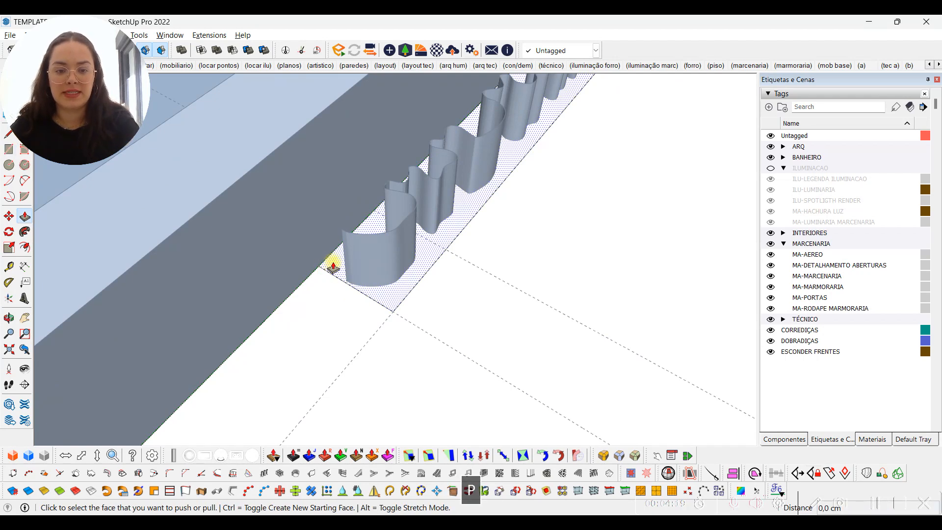
pyautogui.click(327, 269)
pyautogui.press('d')
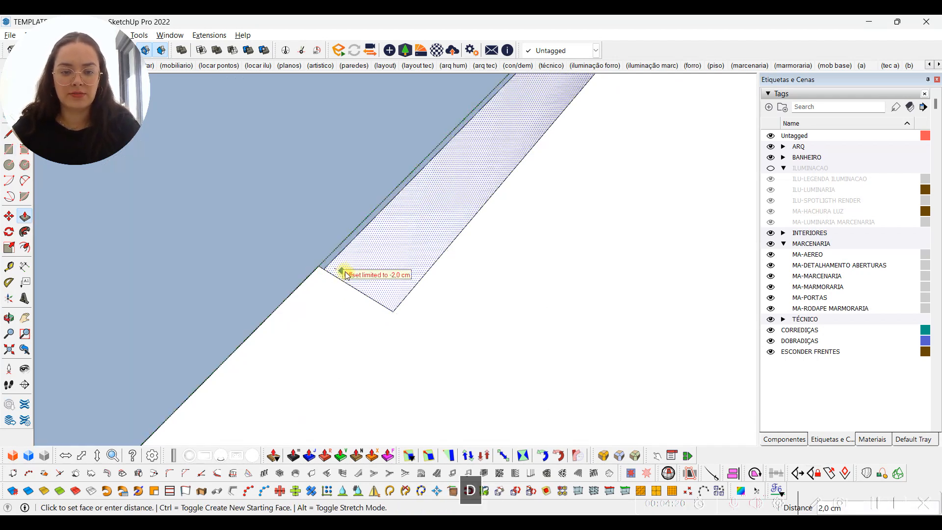
pyautogui.click(423, 239)
pyautogui.scroll(-6, 221, 269)
pyautogui.press('space')
pyautogui.press('Escape')
pyautogui.scroll(-2, 328, 284)
# Switch to the COZINHA - R1 project and hide the wooden entrance door and the curtained window beside it
pyautogui.moveTo(348, 307); pyautogui.dragTo(294, 255, button='middle')
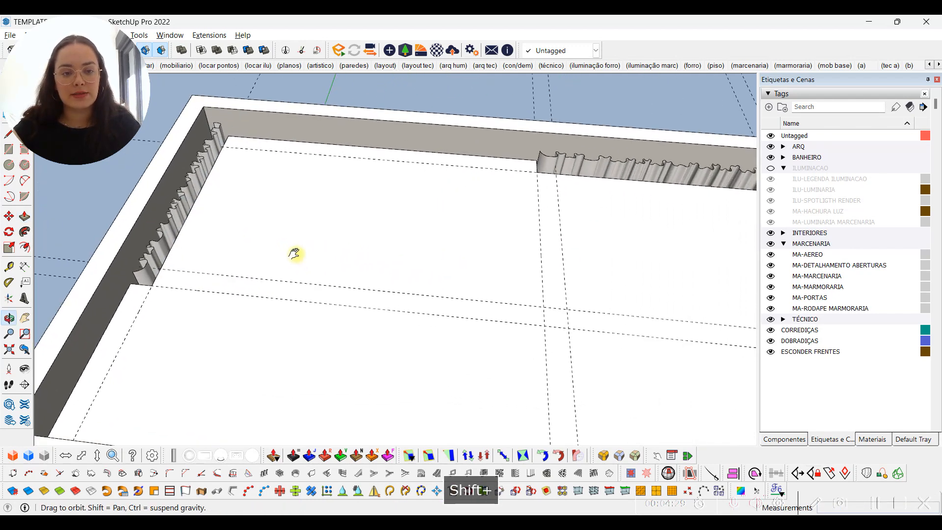
pyautogui.scroll(-2, 332, 259)
pyautogui.moveTo(381, 330); pyautogui.dragTo(412, 369, button='middle')
pyautogui.scroll(-2, 378, 215)
pyautogui.moveTo(379, 214)
pyautogui.mouseDown(button='middle')
pyautogui.moveTo(382, 269)
pyautogui.moveTo(655, 283)
pyautogui.mouseUp(button='middle')
pyautogui.hotkey('alt', 'Tab')
pyautogui.scroll(3, 288, 211)
pyautogui.moveTo(294, 270); pyautogui.dragTo(400, 145, button='middle')
pyautogui.scroll(-3, 285, 262)
pyautogui.click(267, 264)
pyautogui.moveTo(267, 264); pyautogui.dragTo(422, 231, button='middle')
pyautogui.press('h')
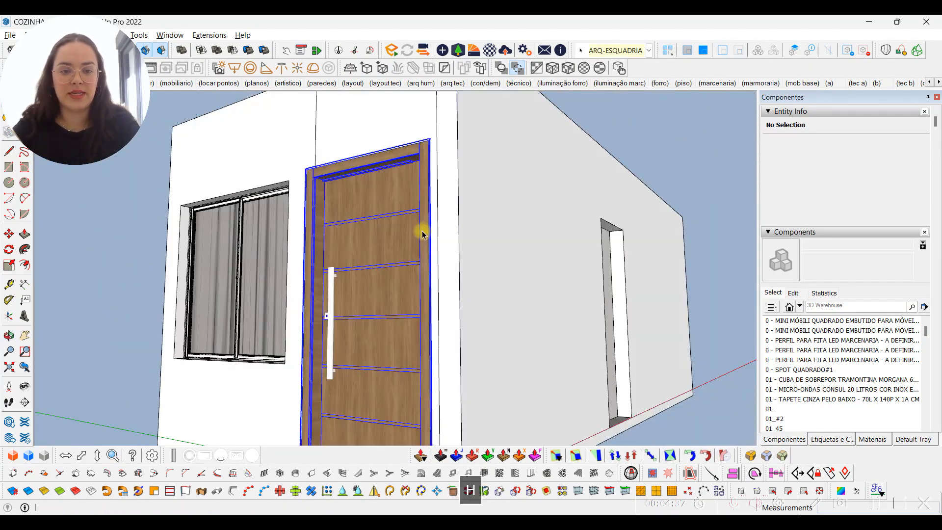
pyautogui.click(308, 210)
pyautogui.press('h')
# Hide the outer wall and other elements blocking the view into the living room, undoing the last hide
pyautogui.moveTo(362, 238); pyautogui.dragTo(456, 216, button='middle')
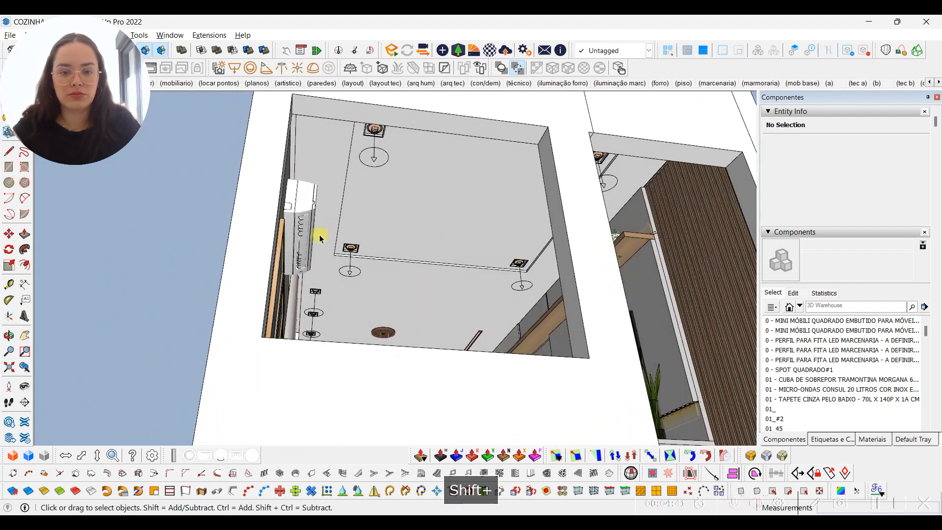
pyautogui.keyDown('shift'); pyautogui.moveTo(538, 261); pyautogui.dragTo(549, 314, button='middle'); pyautogui.keyUp('shift')
pyautogui.moveTo(601, 290); pyautogui.dragTo(633, 289, button='middle')
pyautogui.click(485, 301)
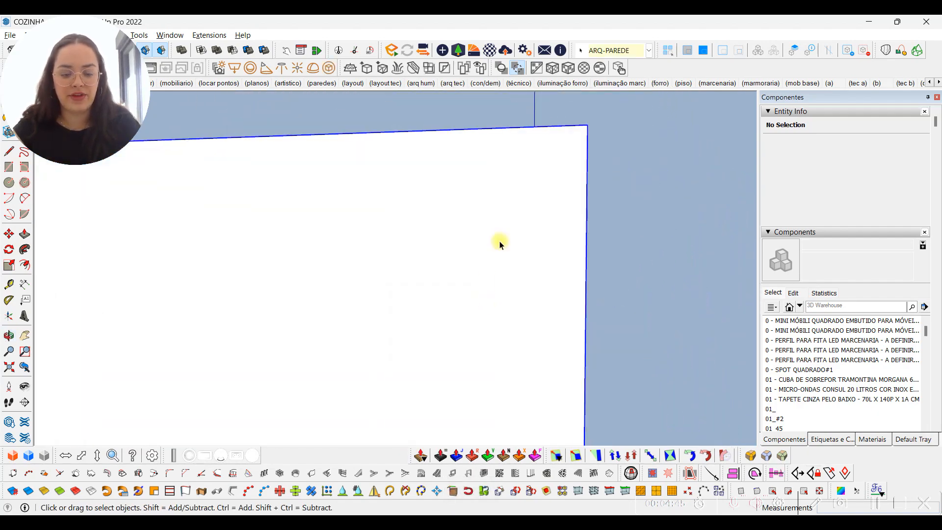
pyautogui.press('h')
pyautogui.click(413, 288)
pyautogui.press('h')
pyautogui.click(311, 307)
pyautogui.press('h')
pyautogui.click(400, 310)
pyautogui.press('h')
pyautogui.moveTo(401, 312); pyautogui.dragTo(346, 325, button='middle')
pyautogui.hotkey('ctrl', 'z')
# Hide the air conditioner, the sofa and the other furniture blocking the view of the TV wall and ceiling
pyautogui.click(241, 252)
pyautogui.press('h')
pyautogui.moveTo(280, 270); pyautogui.dragTo(399, 221, button='middle')
pyautogui.click(398, 191)
pyautogui.press('h')
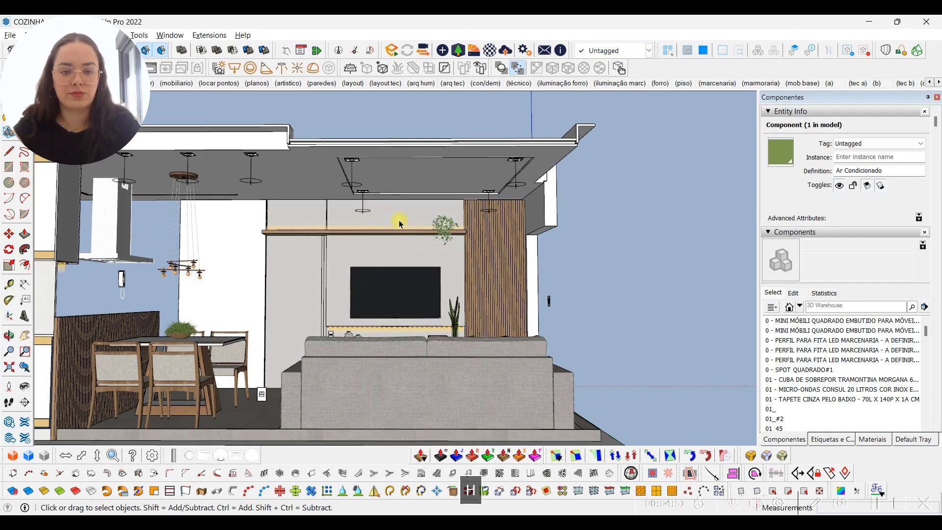
pyautogui.click(412, 368)
pyautogui.press('h')
pyautogui.moveTo(412, 368); pyautogui.dragTo(460, 355, button='middle')
pyautogui.click(527, 375)
pyautogui.press('h')
pyautogui.scroll(1, 442, 231)
pyautogui.moveTo(383, 278); pyautogui.dragTo(370, 262, button='middle')
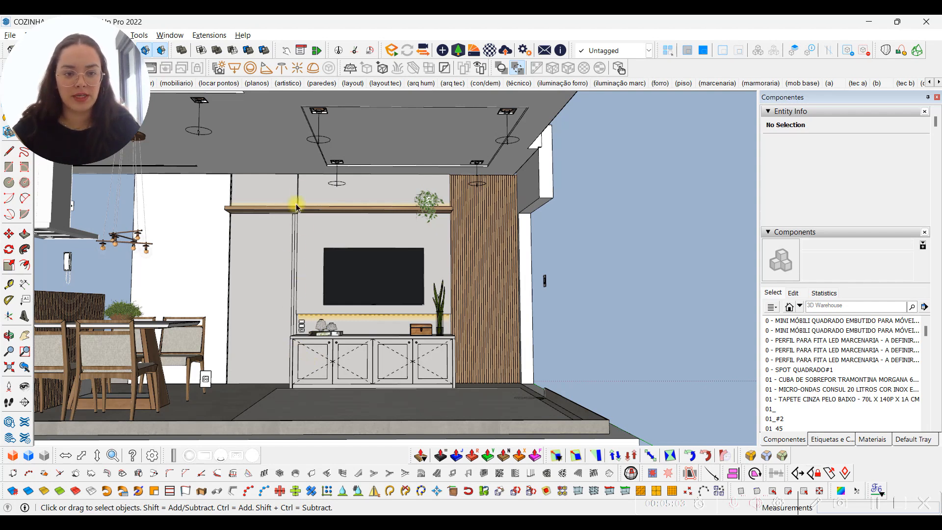
# Measure with the Line tool, along the red axis, from the recessed ceiling panel's corner to the ceiling edge near the side wall
pyautogui.moveTo(279, 295); pyautogui.dragTo(299, 266, button='middle')
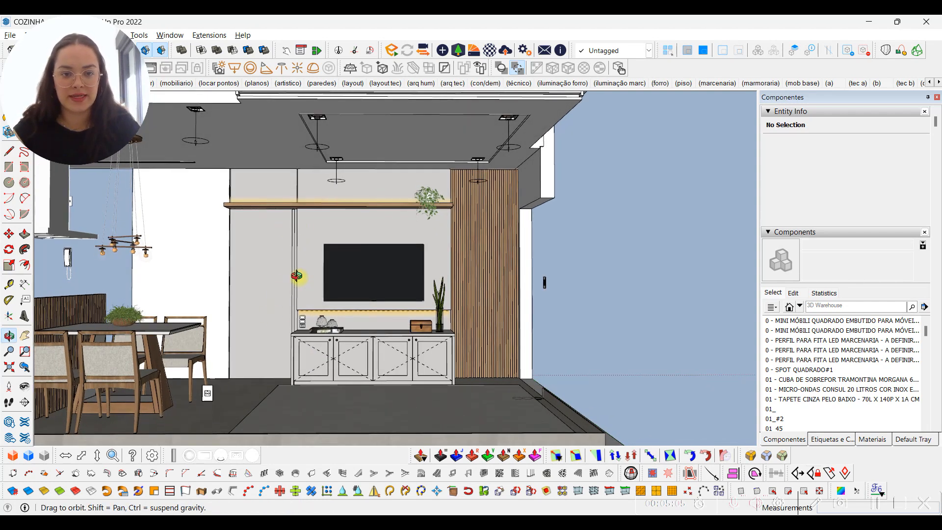
pyautogui.press('l')
pyautogui.scroll(1, 529, 106)
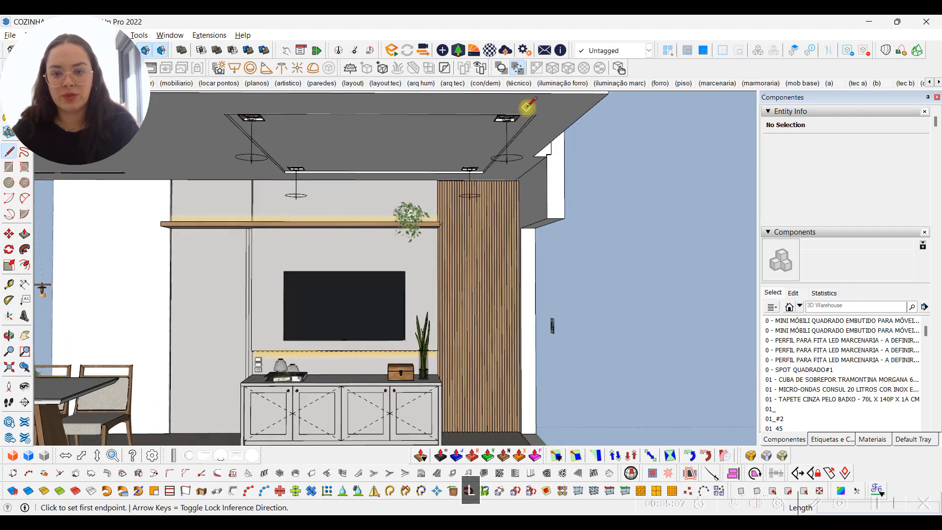
pyautogui.scroll(3, 511, 162)
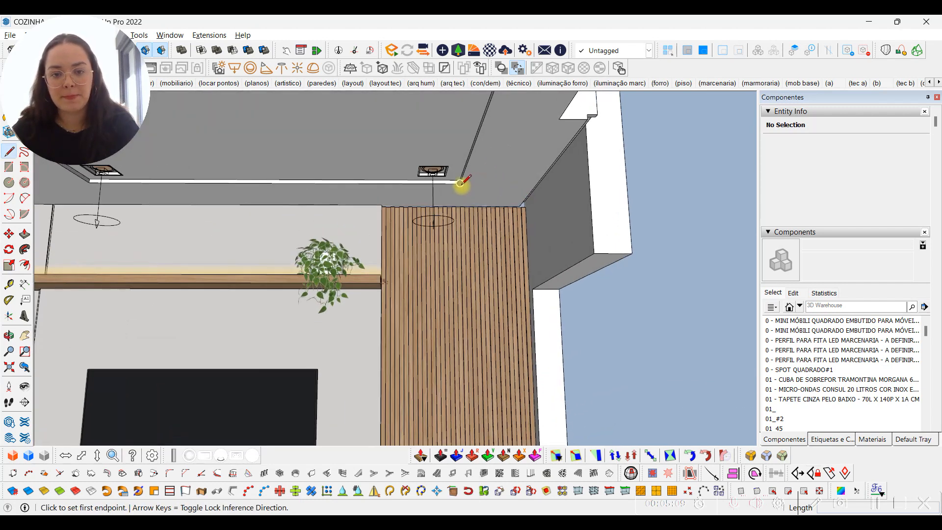
pyautogui.click(460, 183)
pyautogui.press('Right')
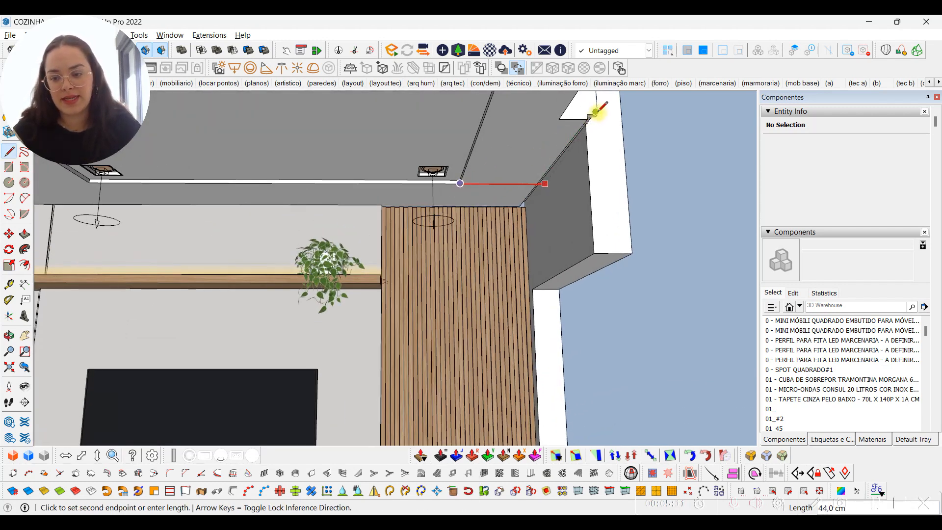
pyautogui.press('space')
pyautogui.scroll(-3, 526, 211)
pyautogui.moveTo(537, 231); pyautogui.dragTo(432, 338, button='middle')
# Switch back to the TEMPLATE INTERIORES model and view the ceiling from above with nothing selected
pyautogui.hotkey('alt', 'Tab')
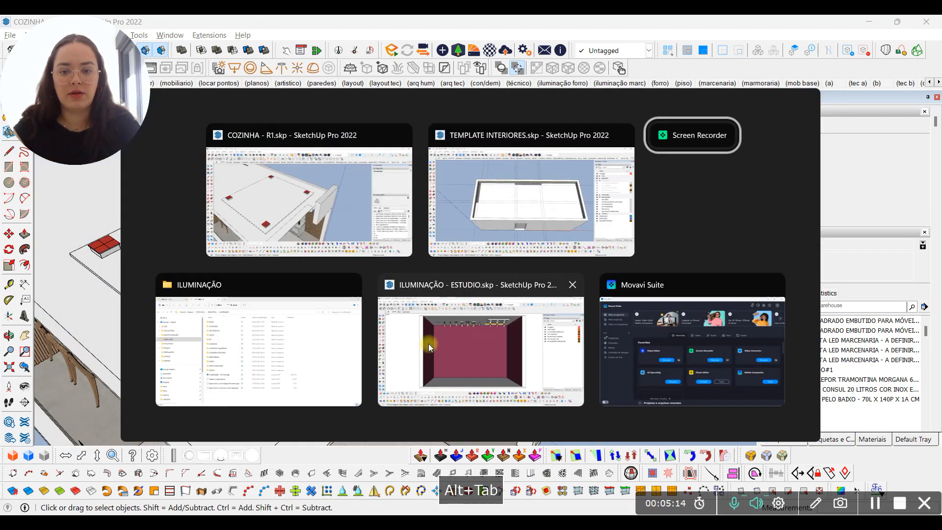
pyautogui.click(488, 232)
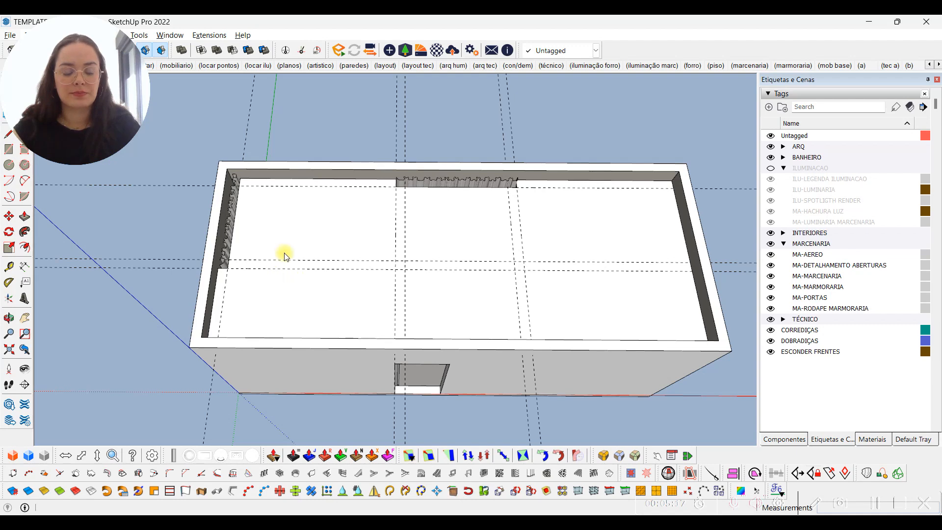
pyautogui.click(299, 216)
pyautogui.moveTo(328, 224)
pyautogui.mouseDown(button='middle')
pyautogui.moveTo(324, 260)
pyautogui.moveTo(342, 219)
pyautogui.mouseUp(button='middle')
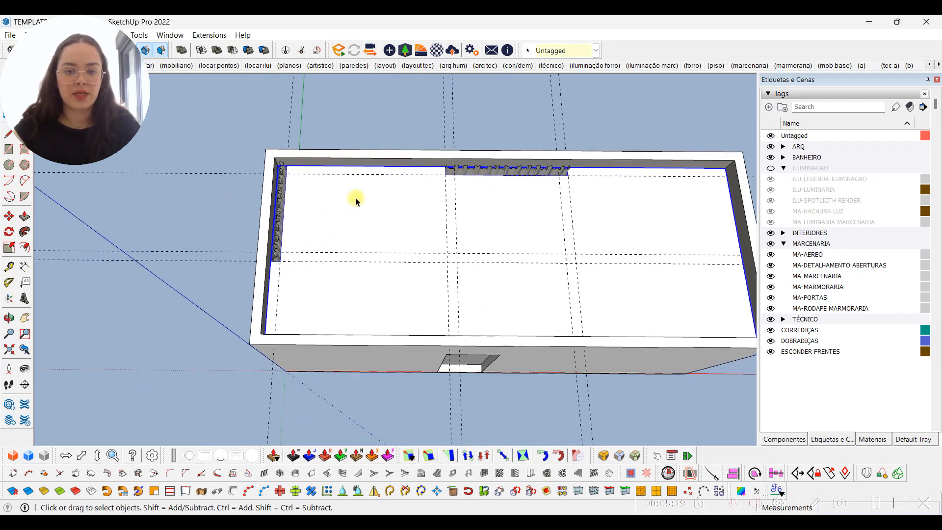
pyautogui.scroll(2, 351, 211)
pyautogui.click(377, 120)
pyautogui.keyDown('shift'); pyautogui.moveTo(416, 282); pyautogui.dragTo(402, 288, button='middle'); pyautogui.keyUp('shift')
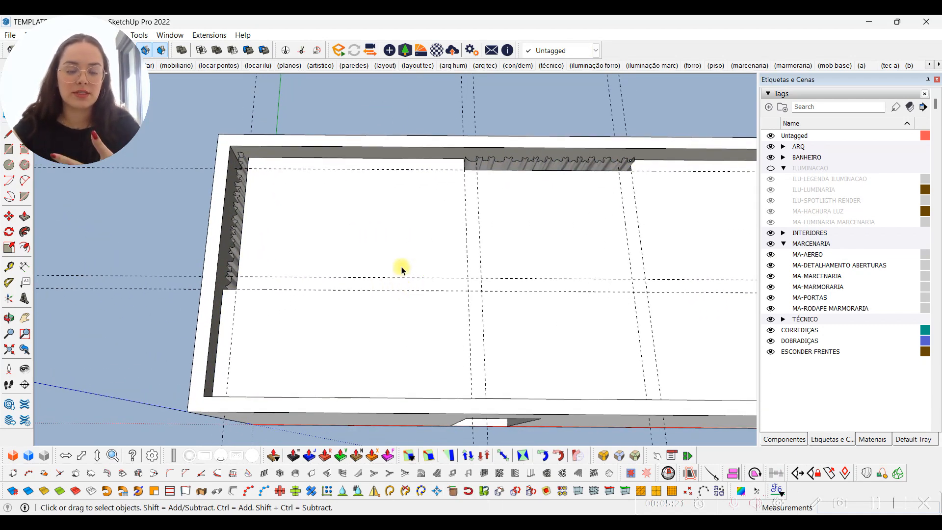
pyautogui.moveTo(404, 274); pyautogui.dragTo(404, 289, button='middle')
pyautogui.moveTo(372, 244); pyautogui.dragTo(397, 302, button='middle')
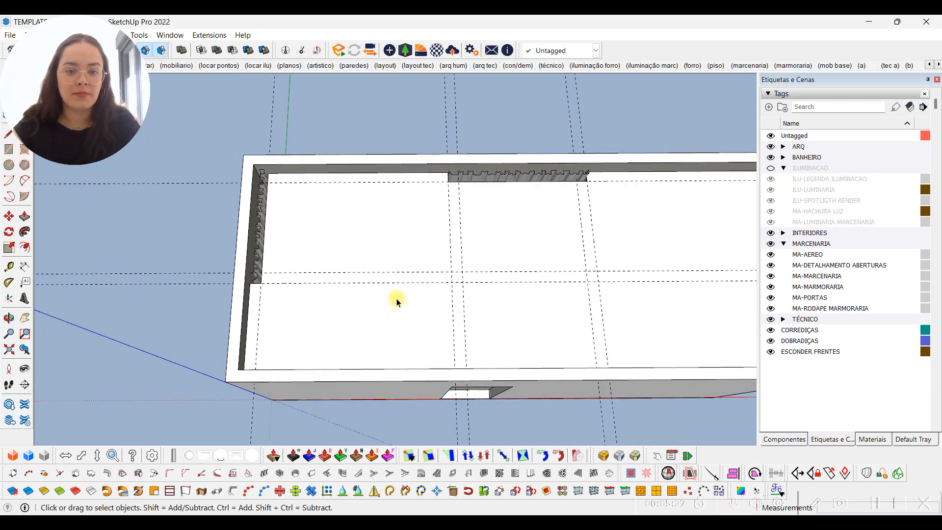
# Delete all the construction guides around the ceiling
pyautogui.press('e')
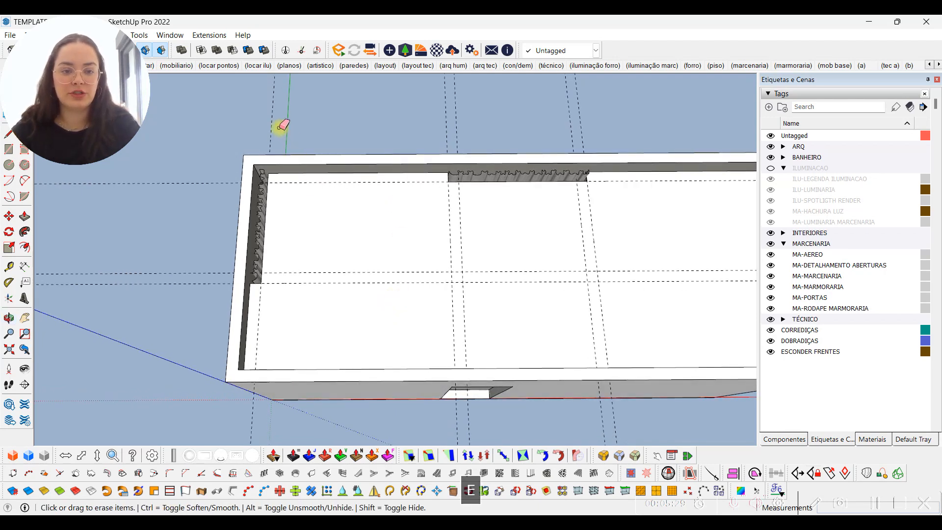
pyautogui.moveTo(451, 112); pyautogui.dragTo(458, 122)
pyautogui.moveTo(389, 268); pyautogui.dragTo(385, 263, button='middle')
pyautogui.press('space')
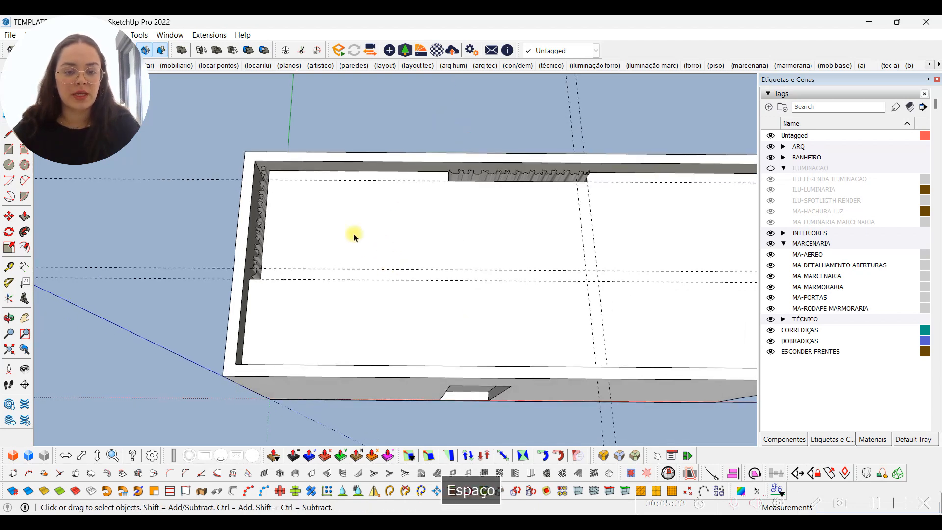
pyautogui.moveTo(505, 254); pyautogui.dragTo(489, 262, button='middle')
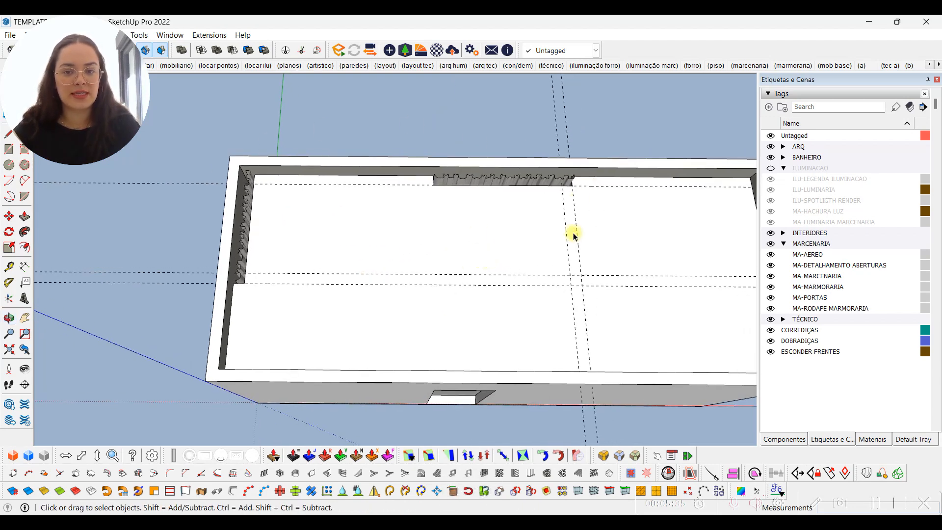
pyautogui.hotkey('ctrl', 'e')
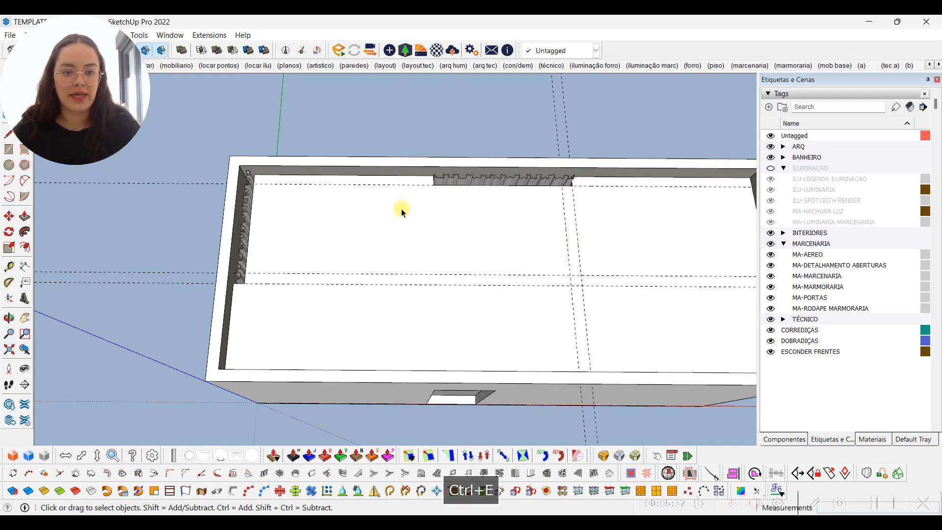
pyautogui.moveTo(394, 290); pyautogui.dragTo(393, 269, button='middle')
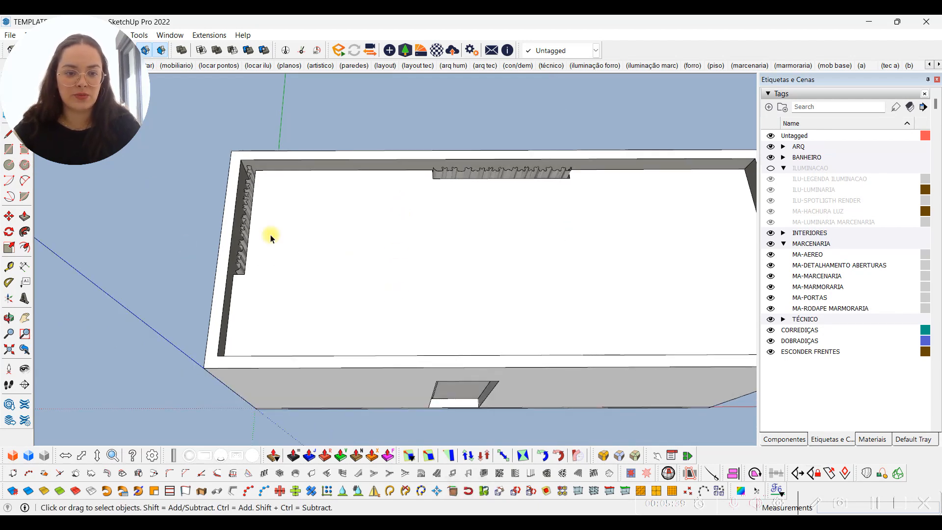
# Add a guide 44 cm inward from the short window wall and another offset inward from the long window wall
pyautogui.press('t')
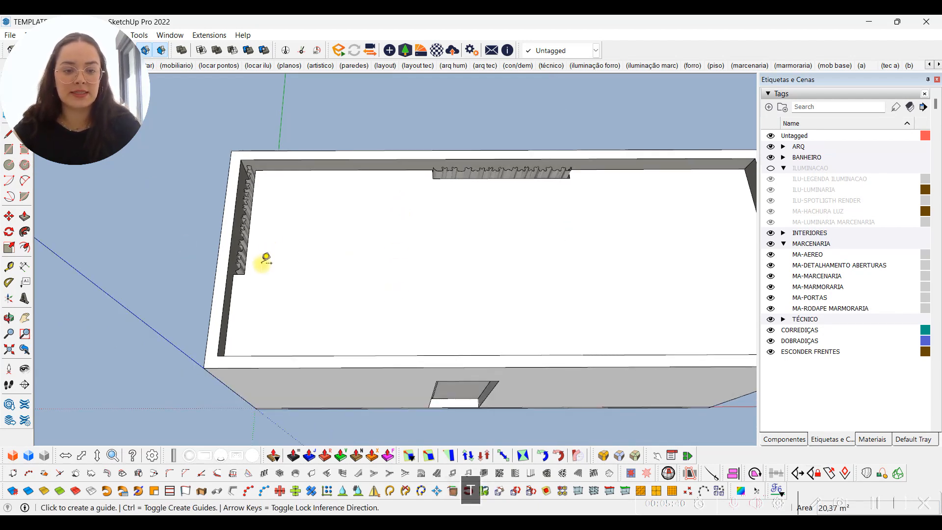
pyautogui.click(230, 301)
pyautogui.write('44')
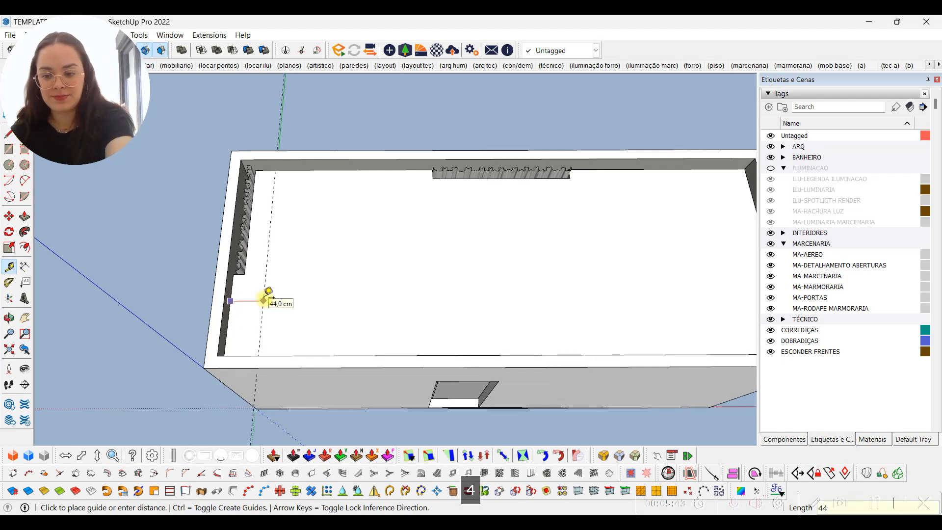
pyautogui.press('Return')
pyautogui.click(319, 169)
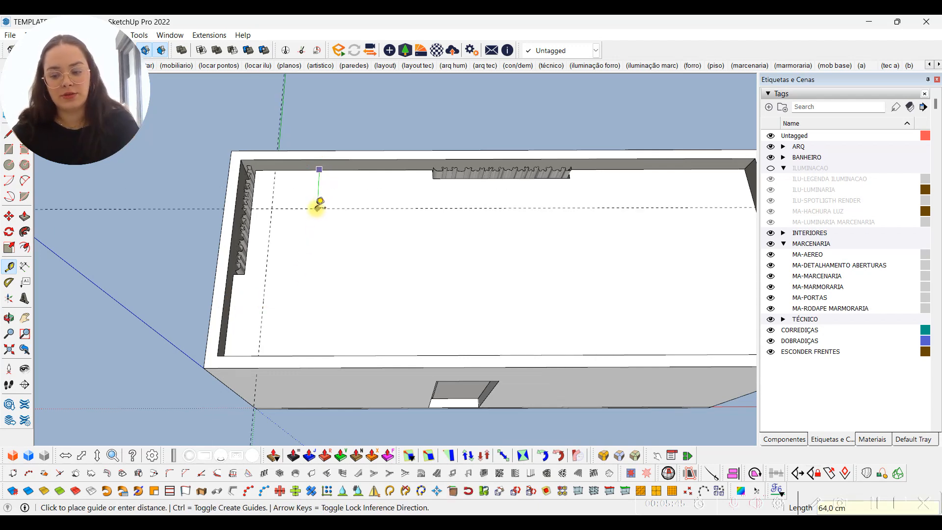
pyautogui.press('Return')
pyautogui.moveTo(333, 300); pyautogui.dragTo(320, 413, button='middle')
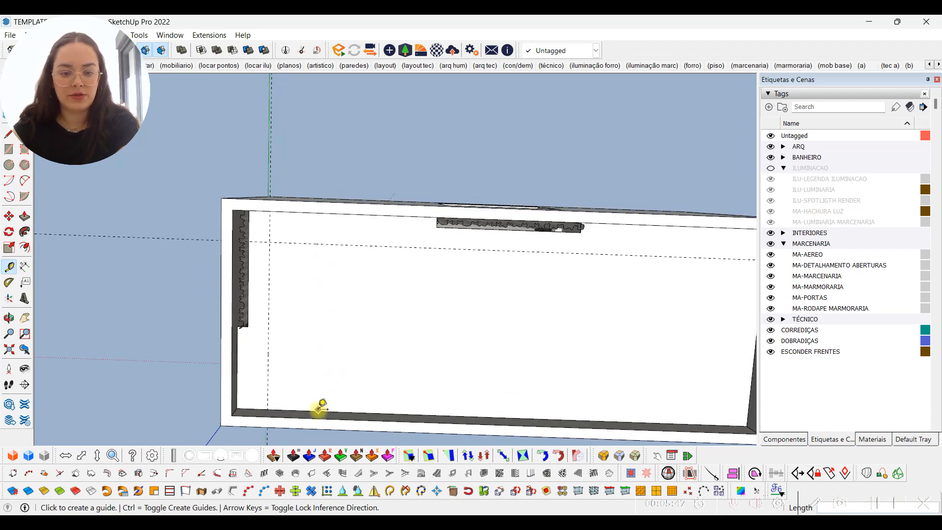
pyautogui.click(318, 412)
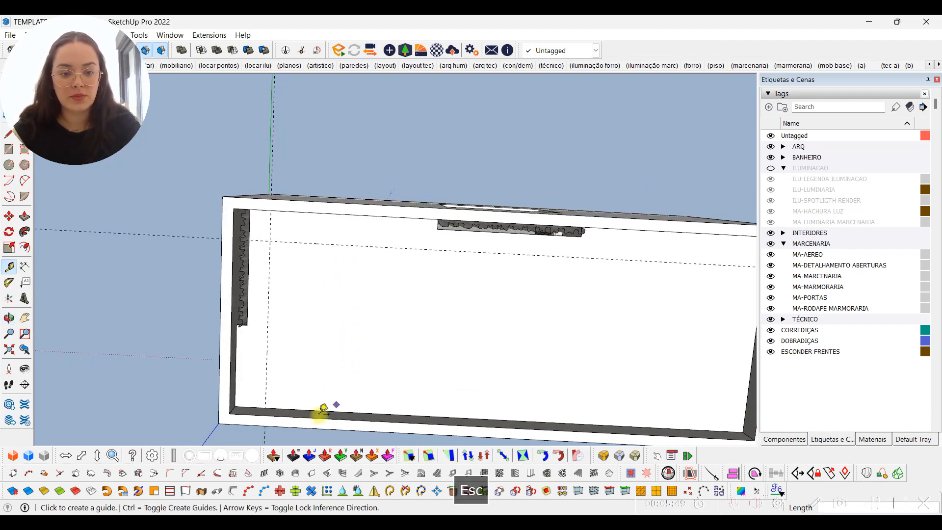
pyautogui.scroll(2, 320, 409)
pyautogui.press('Escape')
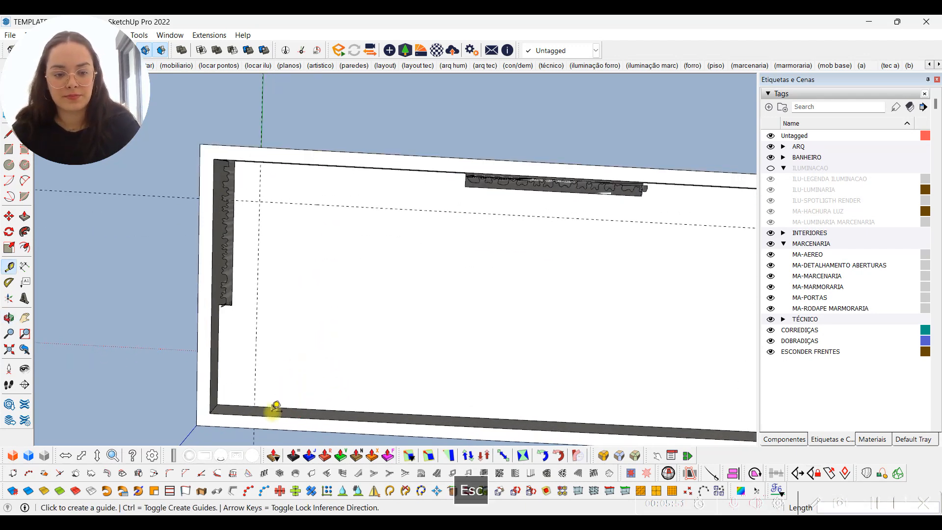
pyautogui.click(275, 408)
pyautogui.press('Escape')
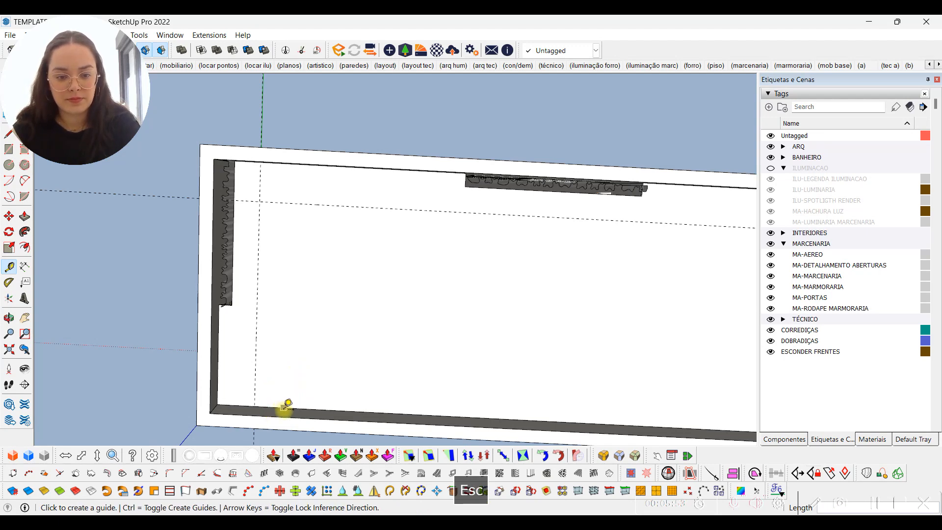
# Add a guide 44 cm inward from the long wall opposite the long window wall
pyautogui.click(284, 409)
pyautogui.write('44')
pyautogui.press('Return')
pyautogui.moveTo(435, 360); pyautogui.dragTo(461, 322, button='middle')
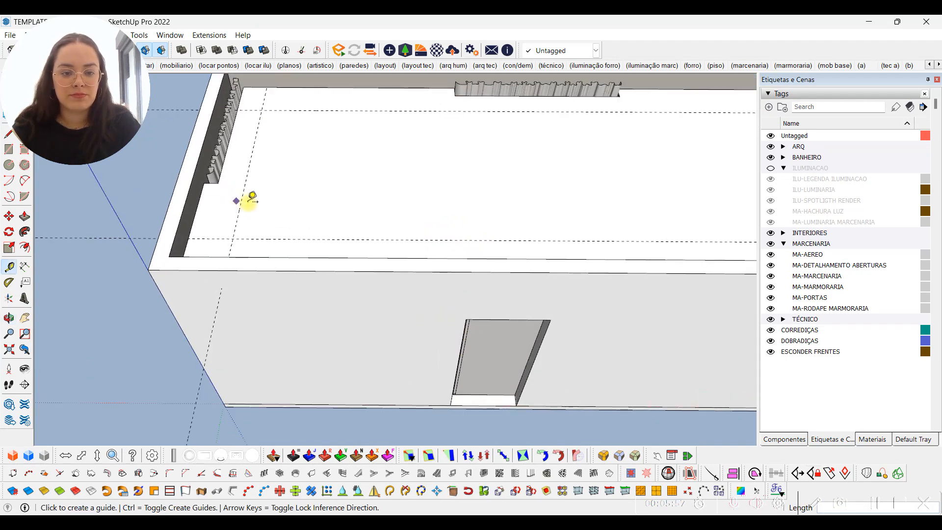
# Add a guide aligned with the nearest corner of the wall opening, and another 44 cm from it toward the short window wall
pyautogui.click(240, 205)
pyautogui.scroll(2, 471, 312)
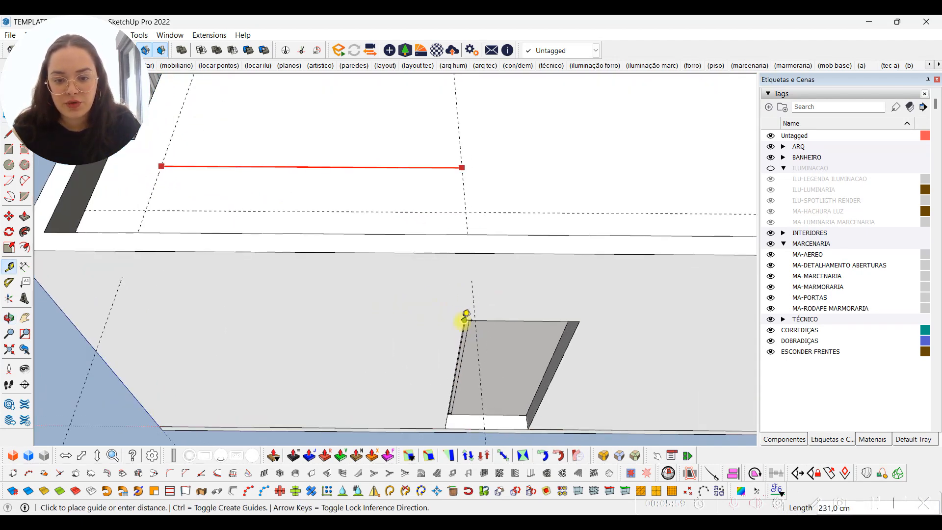
pyautogui.click(465, 318)
pyautogui.click(461, 160)
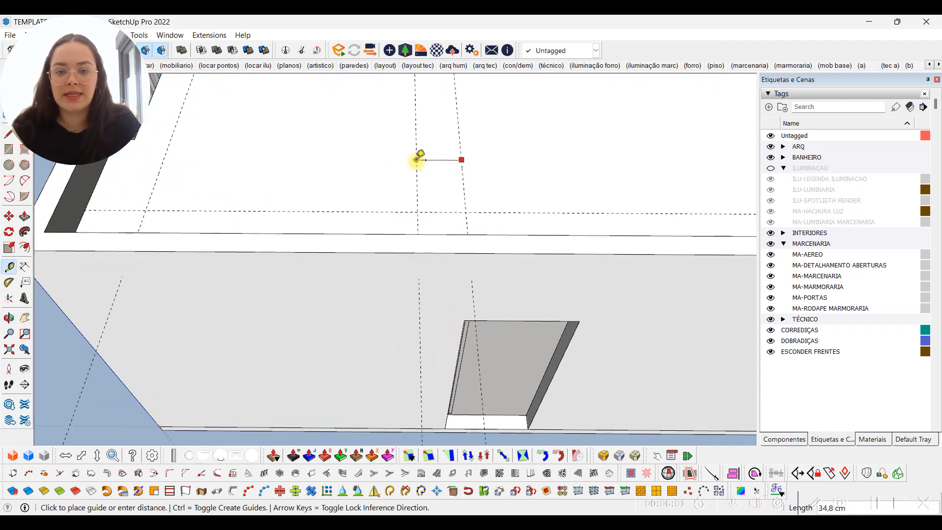
pyautogui.write('44')
pyautogui.press('Return')
pyautogui.press('space')
# Inside the ceiling group, draw a rectangle between opposite guide intersections to outline the central opening
pyautogui.scroll(-1, 415, 161)
pyautogui.moveTo(415, 161); pyautogui.dragTo(402, 258, button='middle')
pyautogui.press('d')
pyautogui.moveTo(406, 224); pyautogui.dragTo(358, 219, button='middle')
pyautogui.scroll(-2, 400, 256)
pyautogui.press('space')
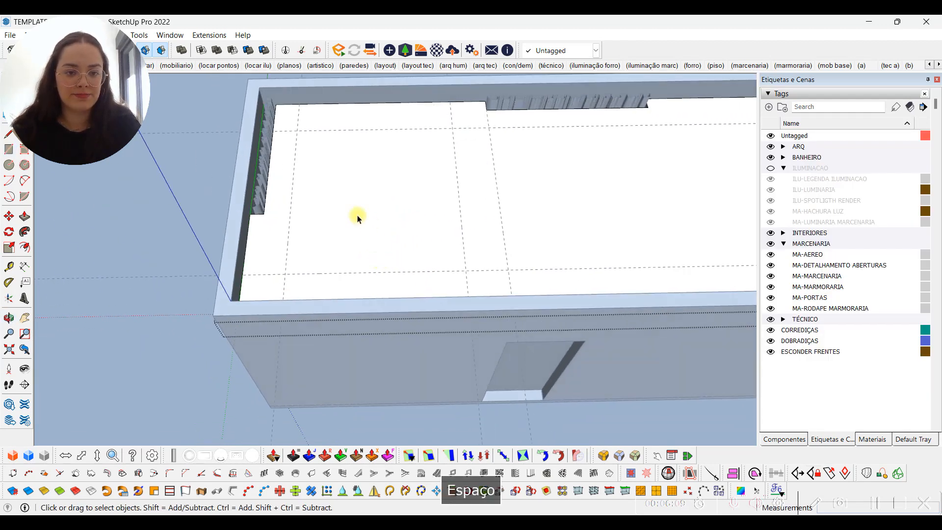
pyautogui.press('d')
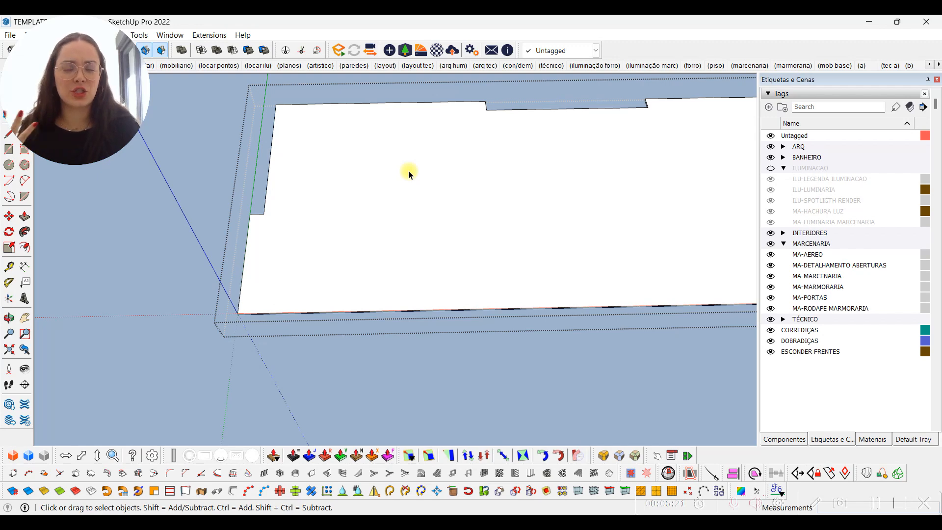
pyautogui.moveTo(392, 177); pyautogui.dragTo(342, 246, button='middle')
pyautogui.press('r')
pyautogui.scroll(2, 319, 194)
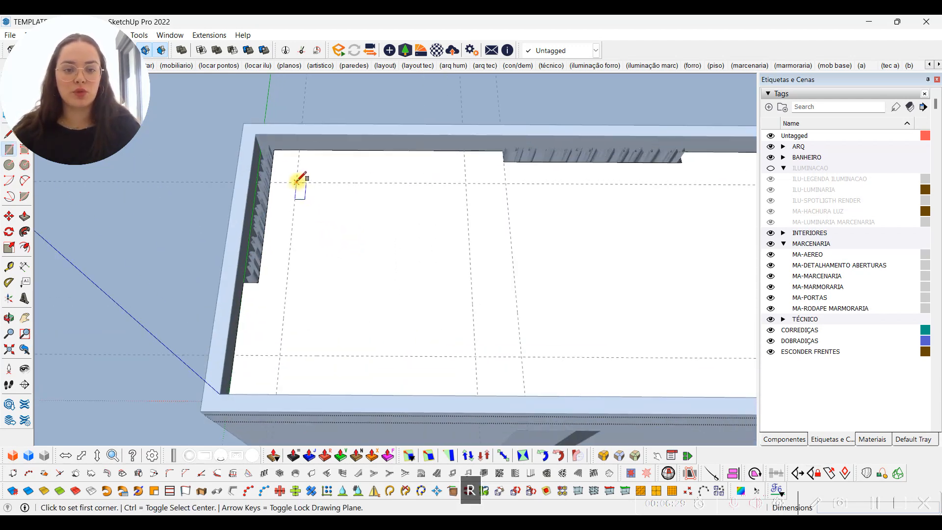
pyautogui.click(296, 182)
pyautogui.click(476, 356)
# Push the rectangle 2 cm through the ceiling to cut out the opening, and leave the ceiling group
pyautogui.press('p')
pyautogui.click(430, 235)
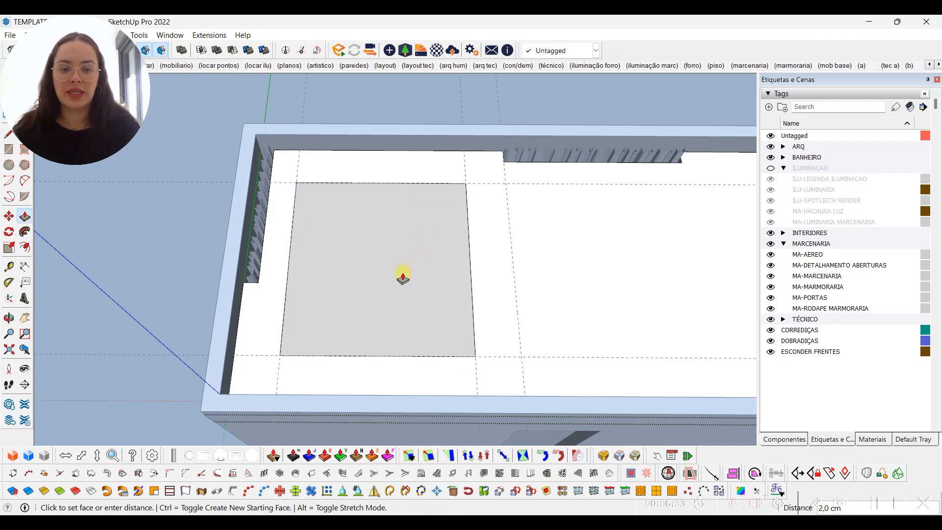
pyautogui.click(382, 261)
pyautogui.moveTo(363, 330); pyautogui.dragTo(414, 263, button='middle')
pyautogui.press('space')
pyautogui.press('Escape')
# Draw a separate rectangle across the ceiling opening from corner to corner
pyautogui.press('r')
pyautogui.scroll(3, 339, 234)
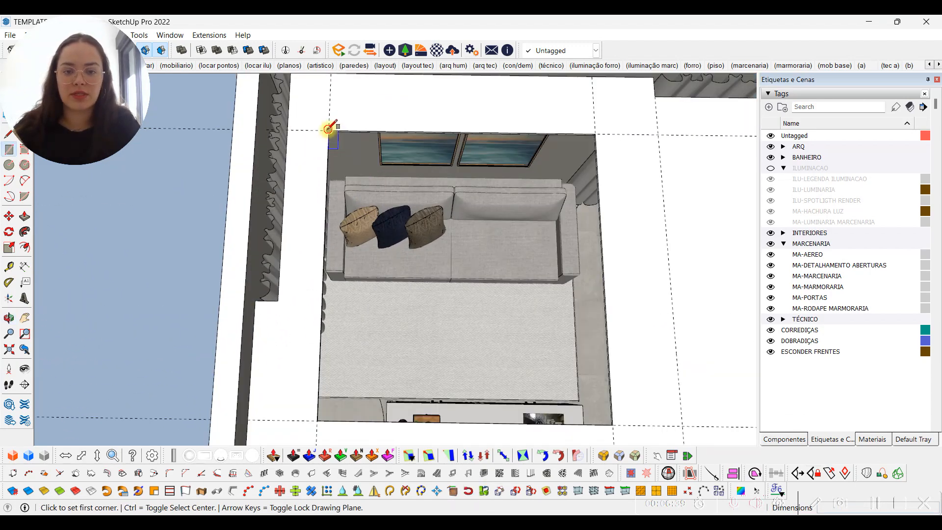
pyautogui.click(331, 129)
pyautogui.scroll(-1, 420, 280)
pyautogui.scroll(1, 551, 352)
pyautogui.click(546, 347)
pyautogui.press('space')
pyautogui.scroll(-4, 314, 276)
pyautogui.moveTo(393, 349); pyautogui.dragTo(397, 305, button='middle')
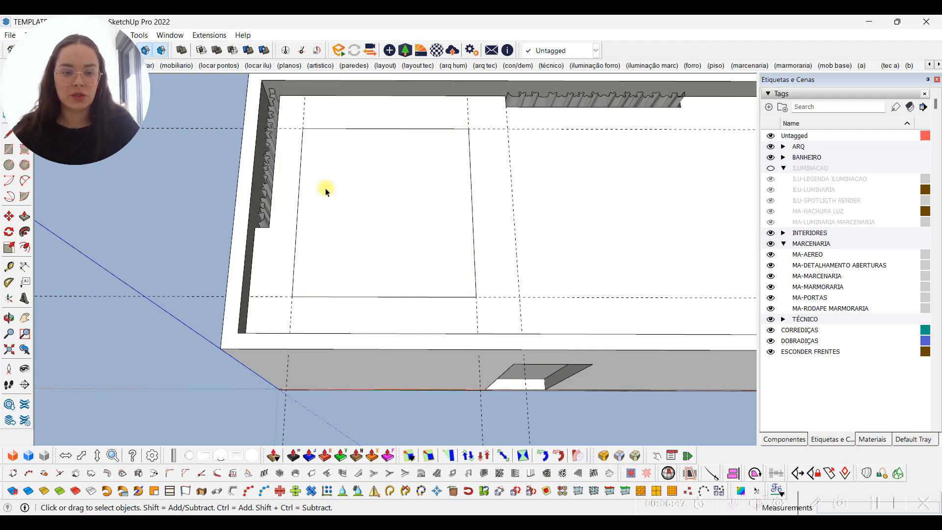
# Group the rectangle covering the opening and, inside that group, offset its outline 2 cm outward
pyautogui.click(377, 202)
pyautogui.moveTo(419, 292); pyautogui.dragTo(421, 217, button='middle')
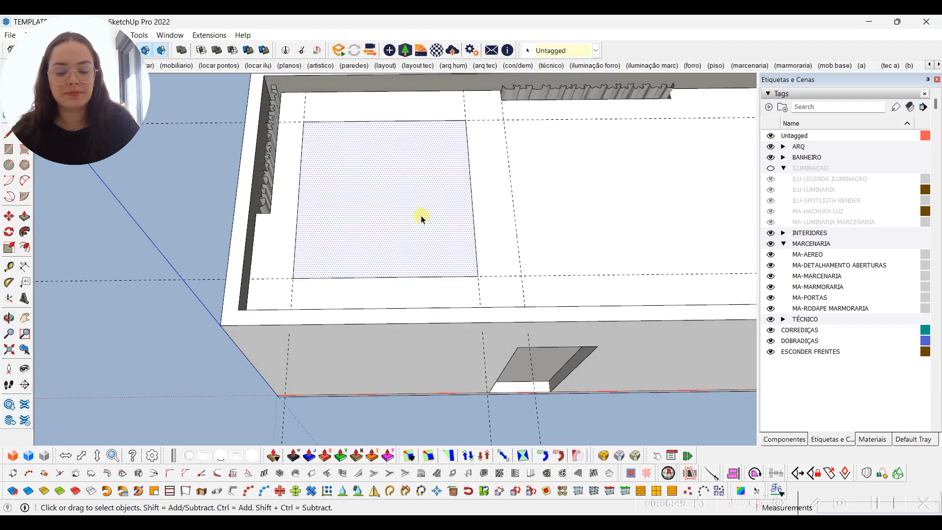
pyautogui.press('g')
pyautogui.doubleClick(428, 185)
pyautogui.press('f')
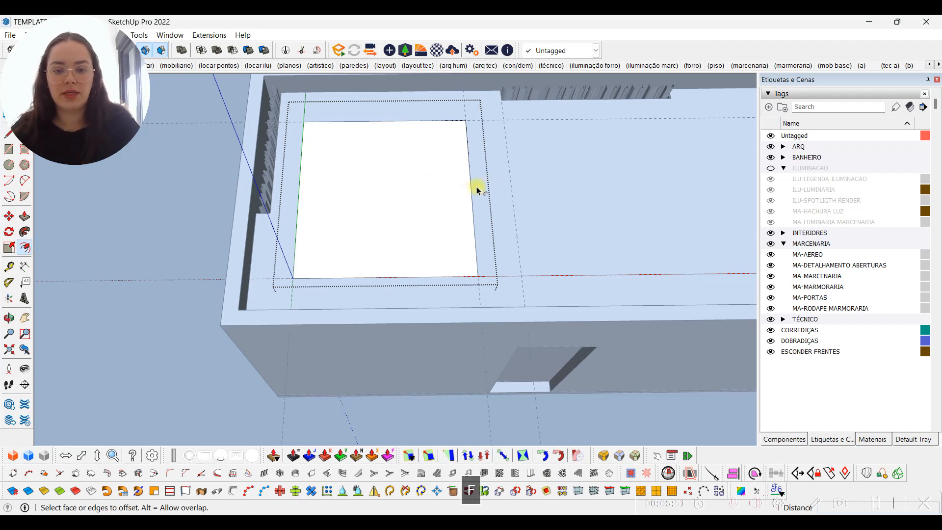
pyautogui.click(466, 194)
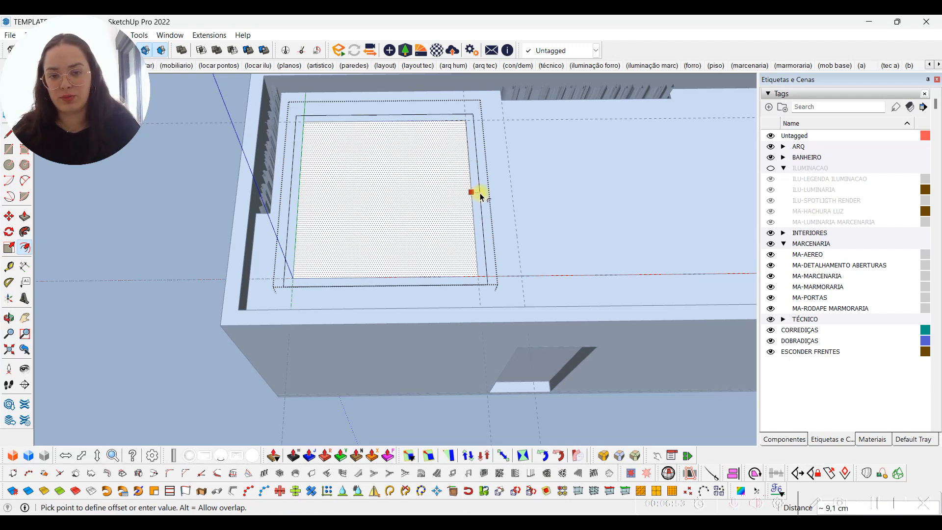
pyautogui.scroll(2, 480, 194)
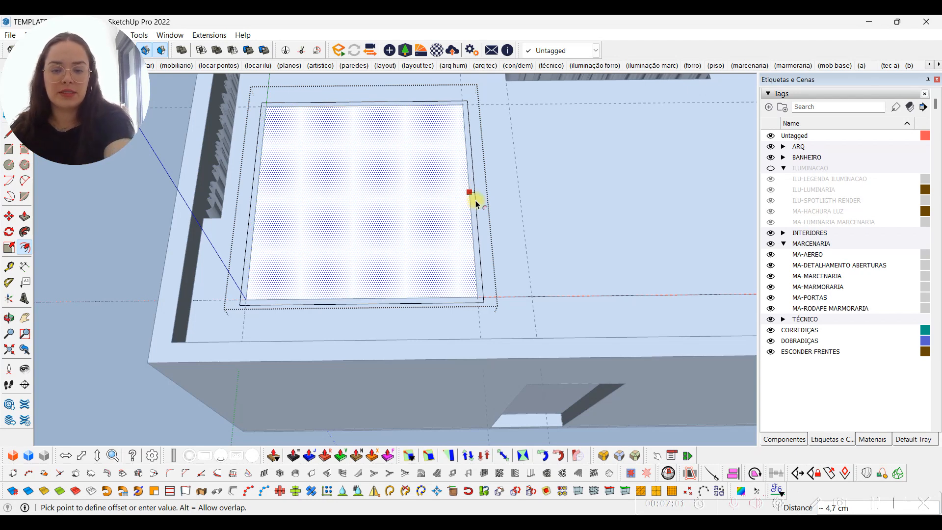
pyautogui.write('2')
pyautogui.press('Return')
# Delete the panel's inner face and inner outline, leaving a single enlarged face
pyautogui.press('space')
pyautogui.click(447, 197)
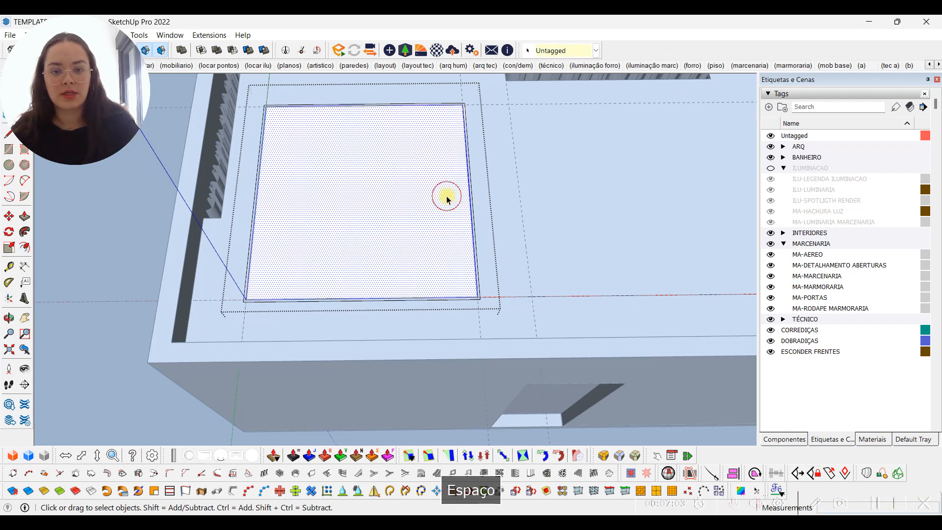
pyautogui.press('Delete')
pyautogui.hotkey('ctrl', 'z')
pyautogui.press('Delete')
pyautogui.scroll(5, 457, 184)
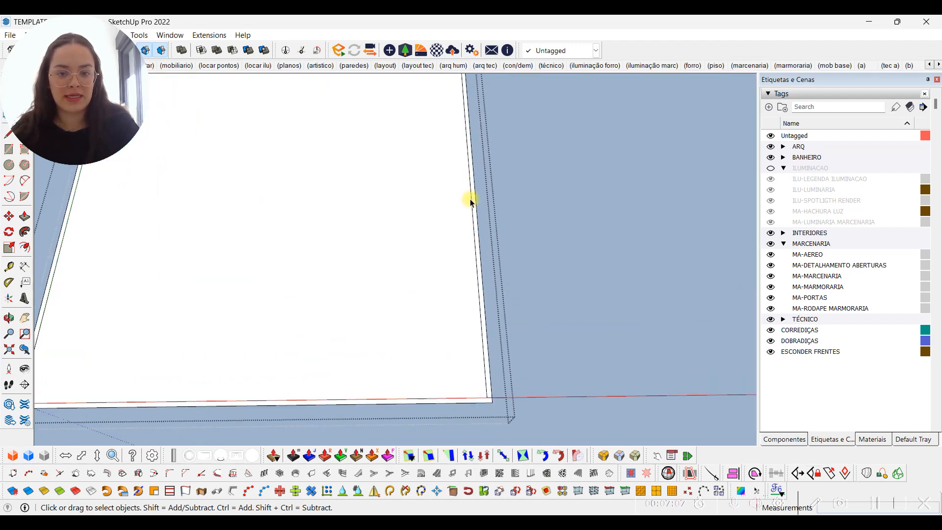
pyautogui.doubleClick(438, 204)
pyautogui.press('Delete')
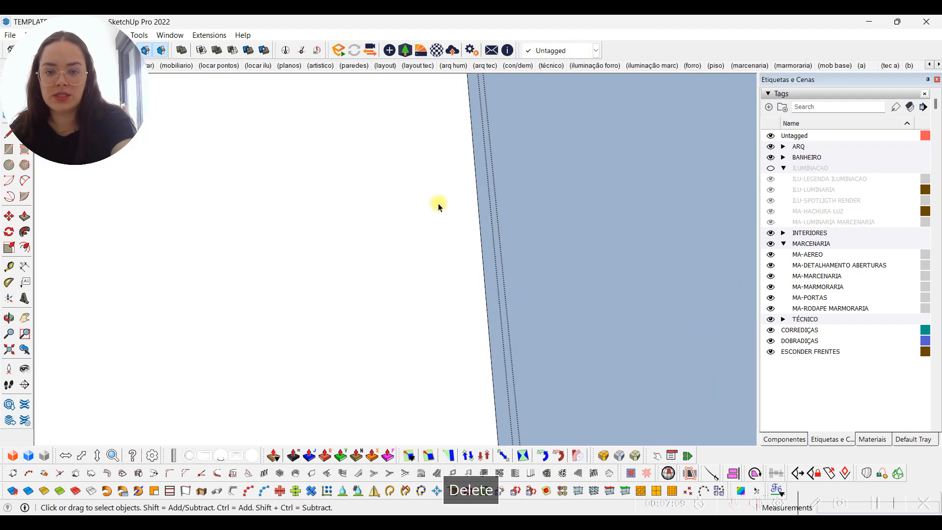
# Extrude the enlarged panel face 3 cm
pyautogui.scroll(-5, 475, 220)
pyautogui.moveTo(490, 279); pyautogui.dragTo(466, 220, button='middle')
pyautogui.press('p')
pyautogui.click(461, 233)
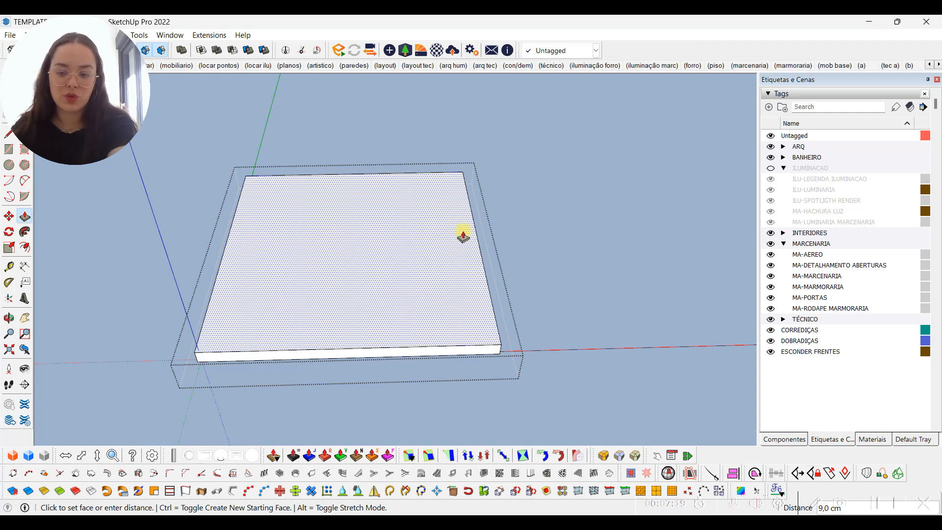
pyautogui.write('3')
pyautogui.press('Return')
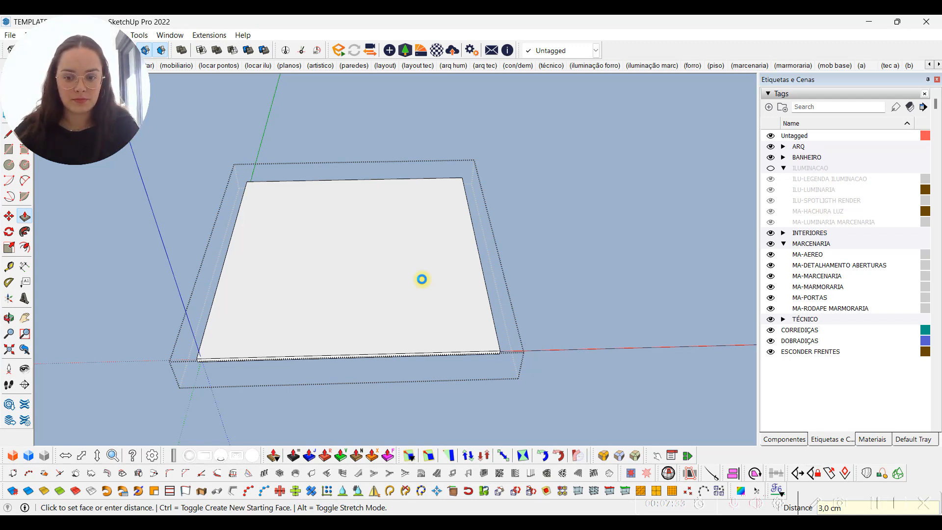
pyautogui.click(422, 279)
# Offset the panel's underside outline 2 cm inward and push the inner face up into the panel
pyautogui.moveTo(408, 324); pyautogui.dragTo(414, 297, button='middle')
pyautogui.scroll(5, 411, 204)
pyautogui.moveTo(446, 122); pyautogui.dragTo(510, 287, button='middle')
pyautogui.moveTo(492, 244); pyautogui.dragTo(488, 130, button='middle')
pyautogui.press('f')
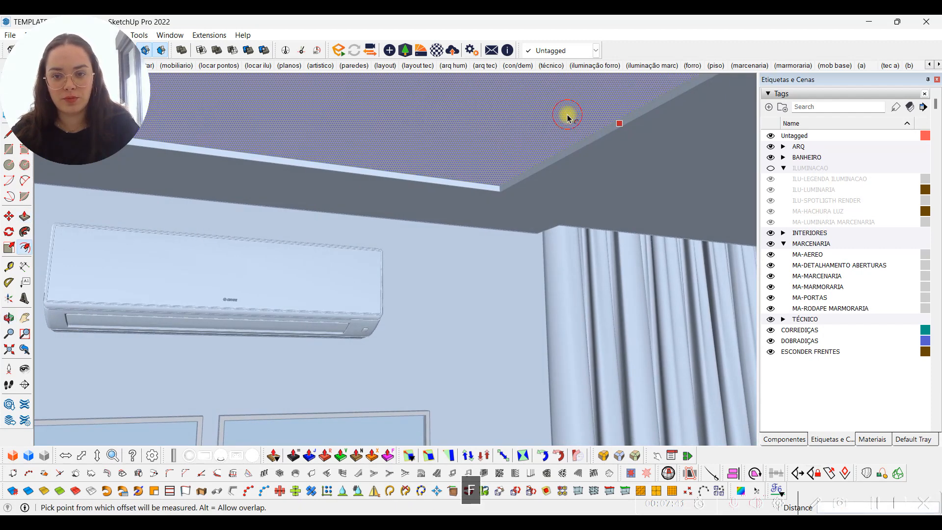
pyautogui.click(567, 117)
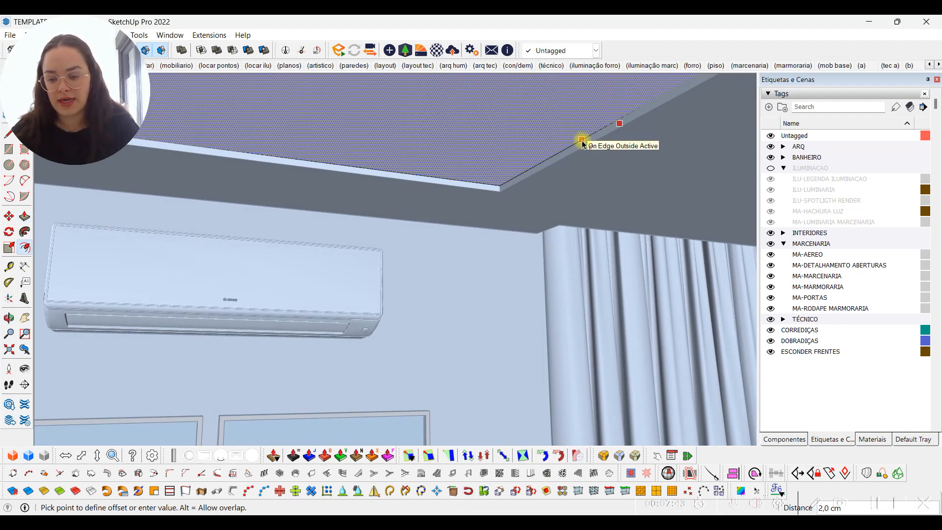
pyautogui.click(582, 143)
pyautogui.click(581, 143)
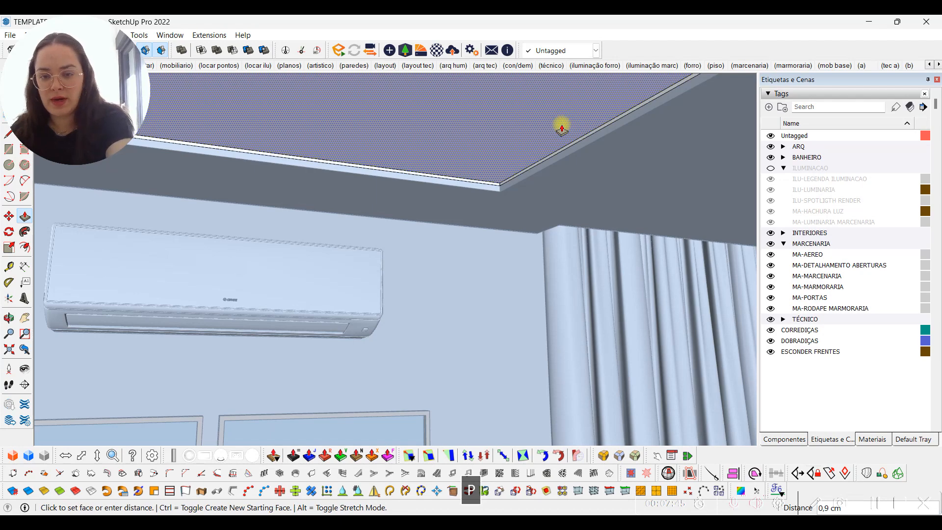
pyautogui.press('Return')
pyautogui.moveTo(562, 126); pyautogui.dragTo(510, 153, button='middle')
pyautogui.press('Escape')
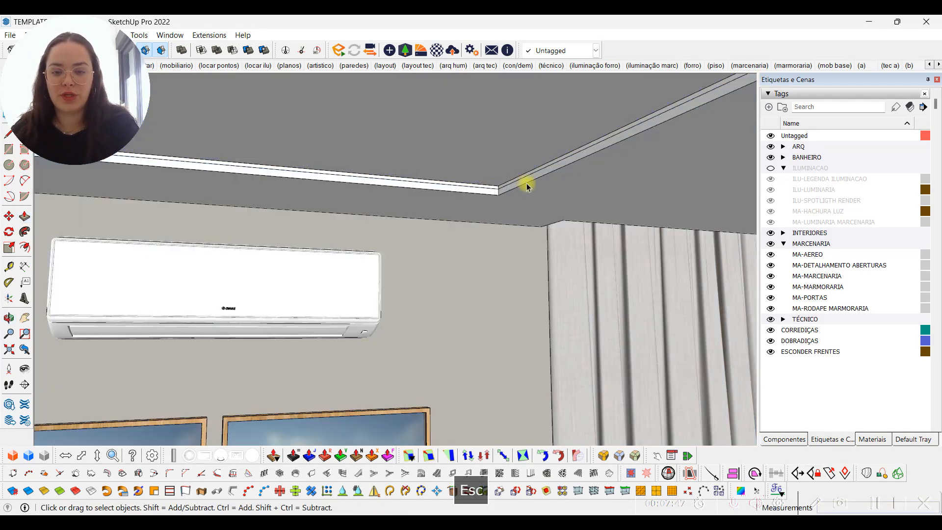
# Check the inset panel's edge from below and above the ceiling with the Line tool, without drawing anything
pyautogui.press('l')
pyautogui.scroll(3, 539, 165)
pyautogui.click(551, 157)
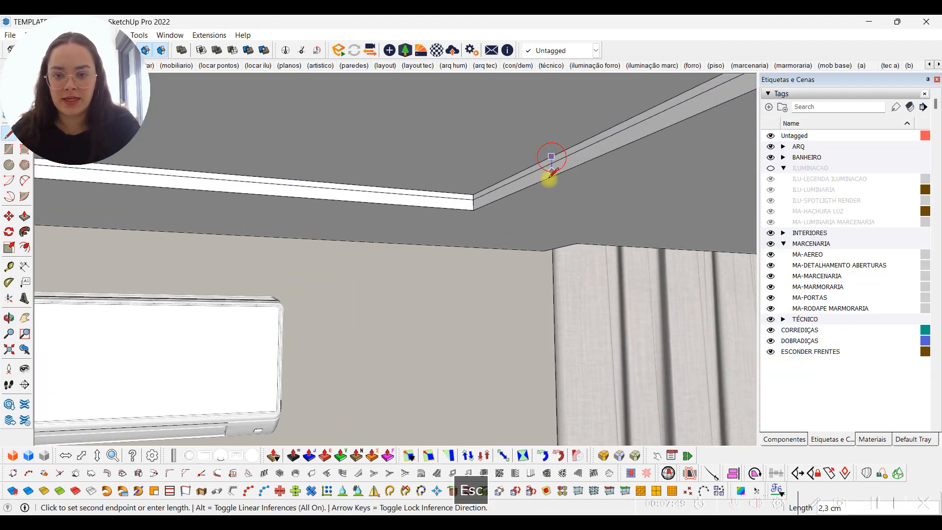
pyautogui.moveTo(505, 141); pyautogui.dragTo(352, 238, button='middle')
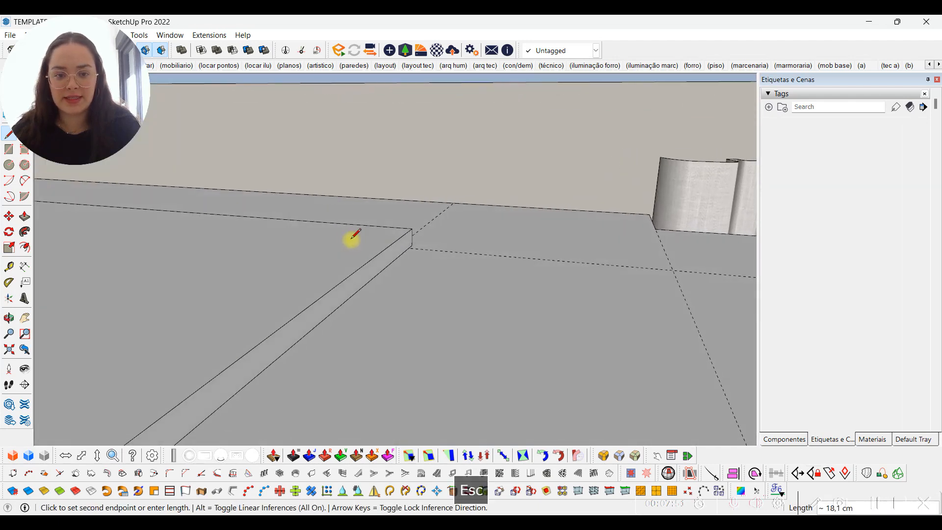
pyautogui.moveTo(384, 266); pyautogui.dragTo(480, 215, button='middle')
pyautogui.press('Escape')
pyautogui.click(490, 189)
pyautogui.moveTo(481, 172); pyautogui.dragTo(446, 236, button='middle')
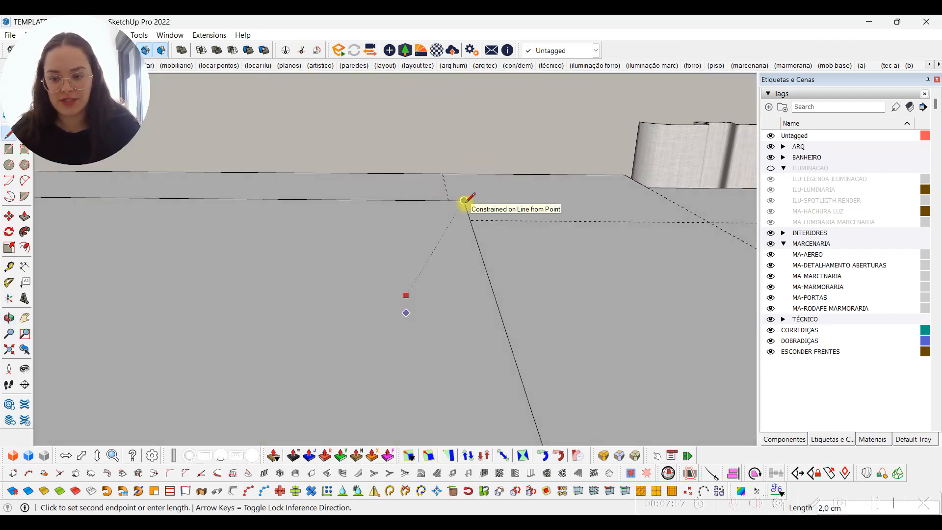
pyautogui.press('Escape')
pyautogui.press('space')
pyautogui.scroll(-1, 433, 296)
pyautogui.moveTo(433, 295); pyautogui.dragTo(372, 288, button='middle')
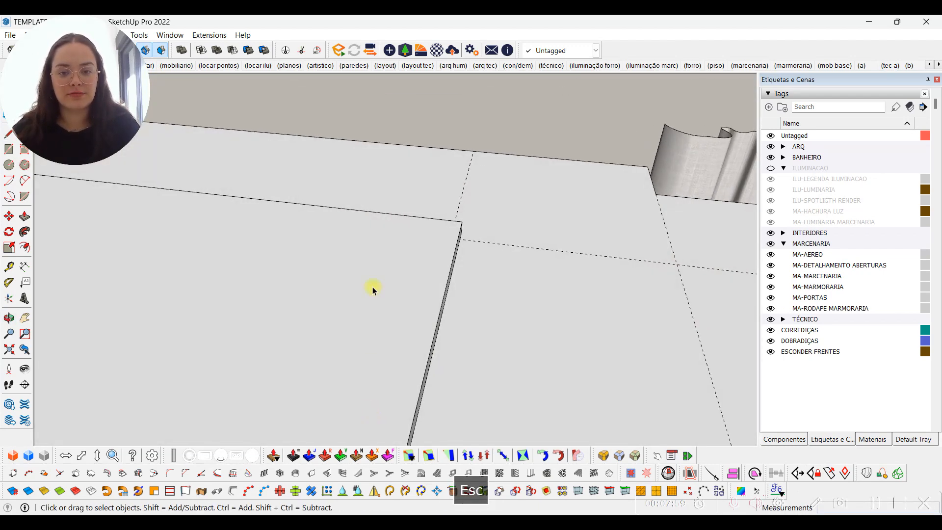
# Inside the ceiling group, push the long window wall's ceiling edge beside the central opening 4 cm inward
pyautogui.scroll(-7, 458, 186)
pyautogui.keyDown('shift'); pyautogui.moveTo(454, 286); pyautogui.dragTo(427, 295, button='middle'); pyautogui.keyUp('shift')
pyautogui.keyDown('shift'); pyautogui.moveTo(486, 292); pyautogui.dragTo(491, 255, button='middle'); pyautogui.keyUp('shift')
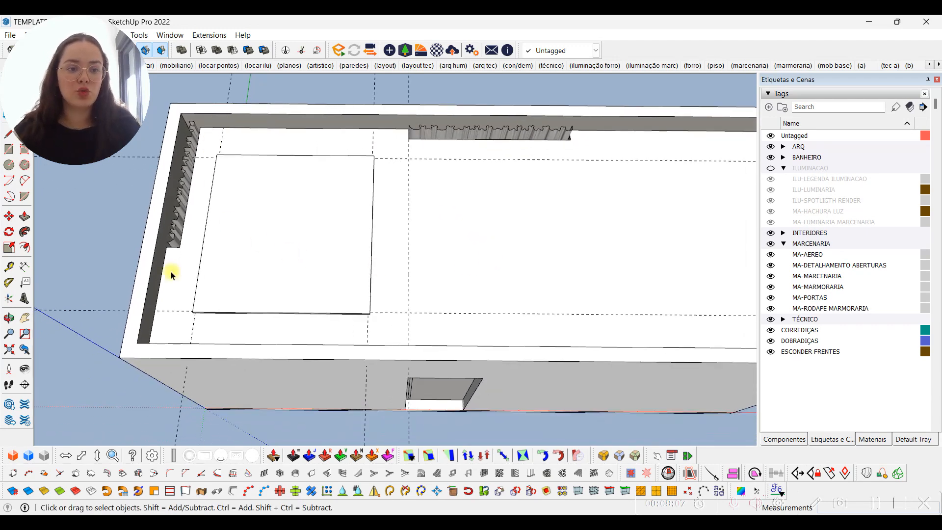
pyautogui.moveTo(366, 235); pyautogui.dragTo(358, 270, button='middle')
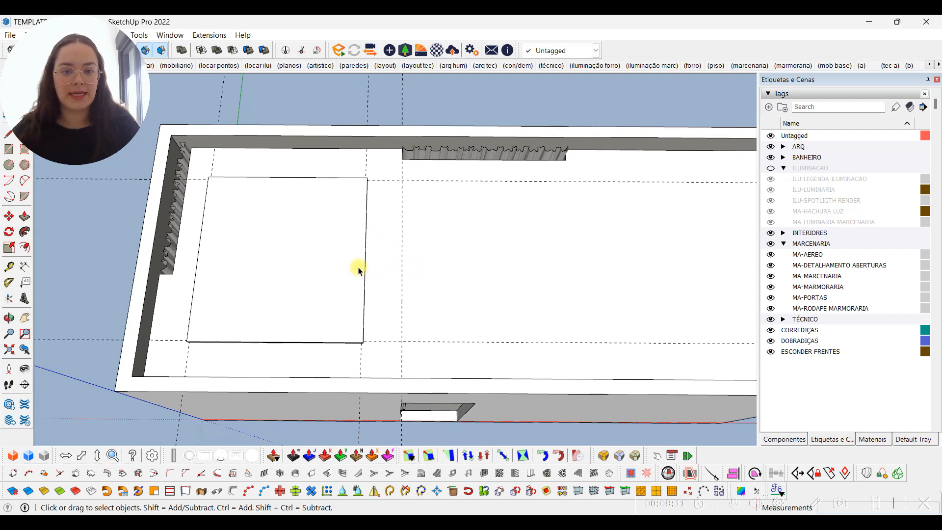
pyautogui.moveTo(412, 280); pyautogui.dragTo(396, 284, button='middle')
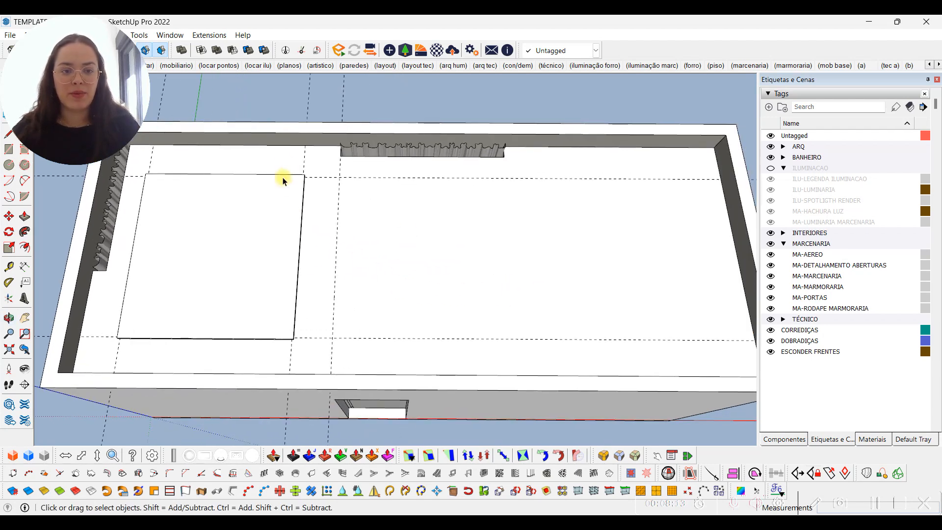
pyautogui.doubleClick(286, 163)
pyautogui.press('d')
pyautogui.moveTo(511, 235); pyautogui.dragTo(432, 228, button='middle')
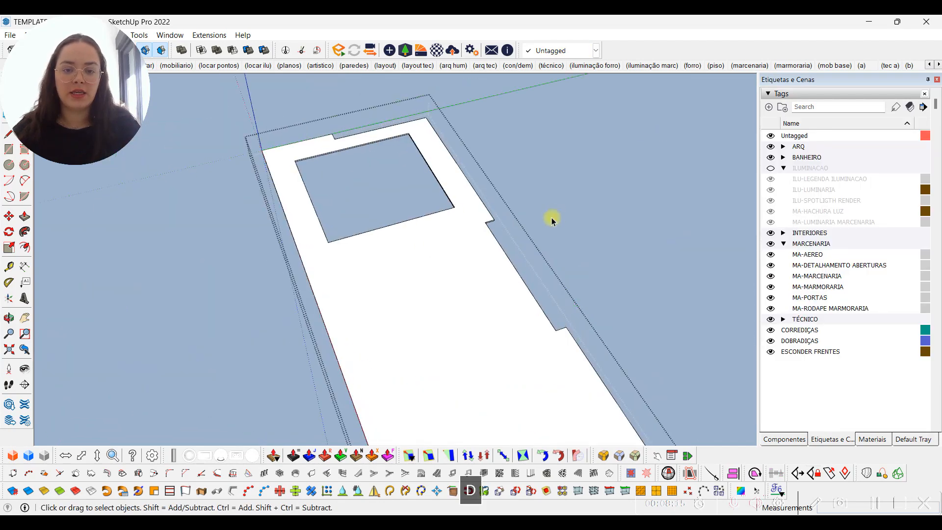
pyautogui.moveTo(592, 286); pyautogui.dragTo(471, 246, button='middle')
pyautogui.scroll(5, 501, 315)
pyautogui.press('p')
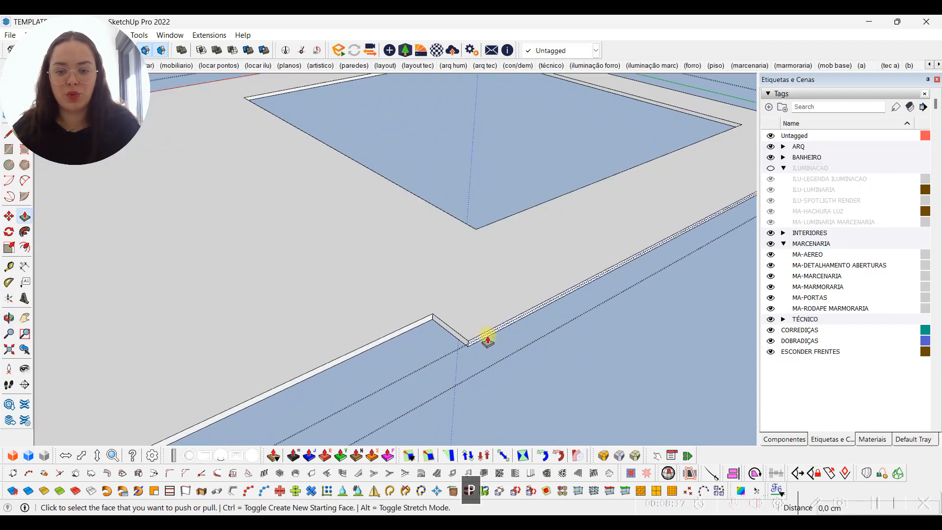
pyautogui.click(481, 337)
pyautogui.write('4')
pyautogui.press('Return')
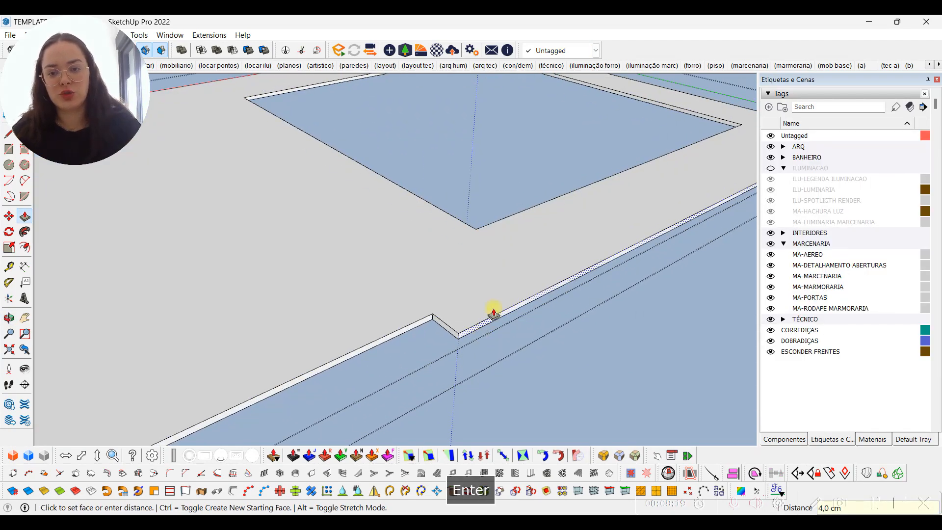
# Push the window wall's inset ceiling edge back flush with the edge on the other side of the long curtain recess
pyautogui.scroll(-3, 442, 347)
pyautogui.keyDown('shift'); pyautogui.moveTo(441, 347); pyautogui.dragTo(572, 288, button='middle'); pyautogui.keyUp('shift')
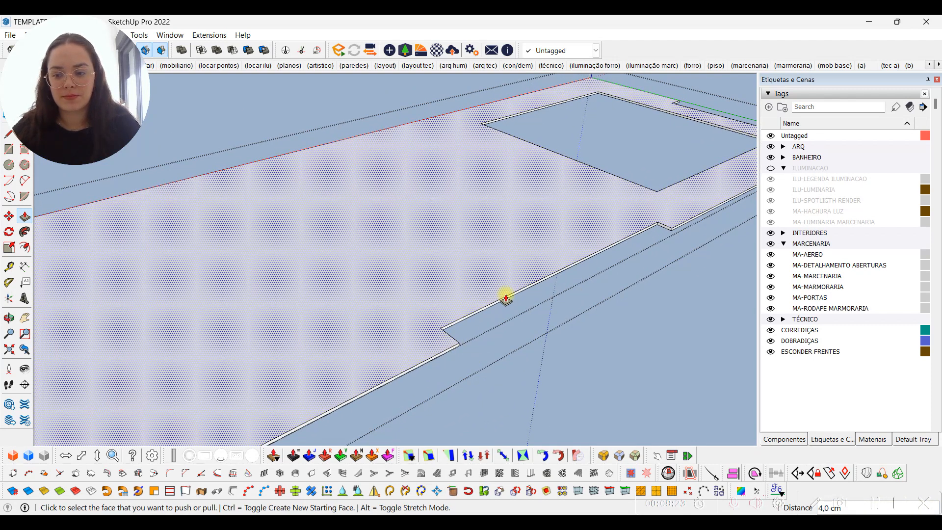
pyautogui.moveTo(640, 299); pyautogui.dragTo(631, 258, button='middle')
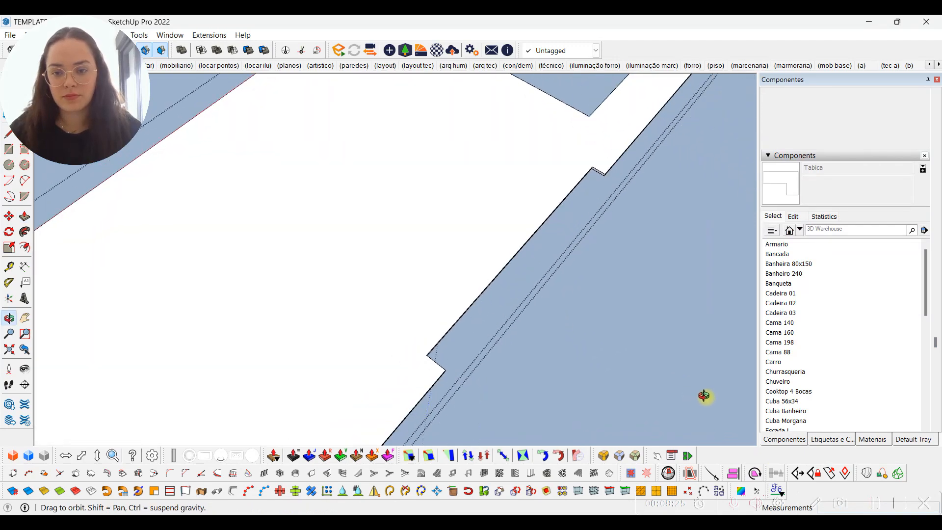
pyautogui.press('p')
pyautogui.scroll(2, 625, 231)
pyautogui.click(626, 222)
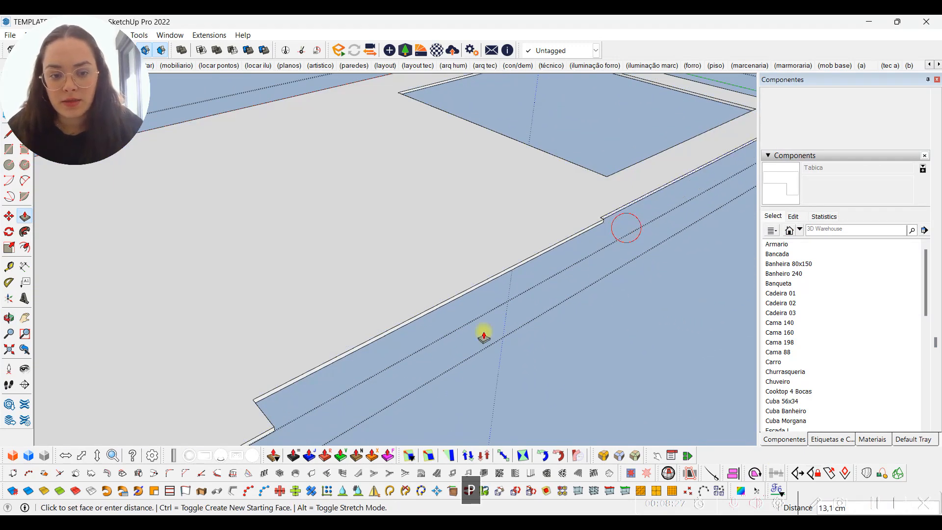
pyautogui.click(274, 432)
pyautogui.scroll(-4, 372, 300)
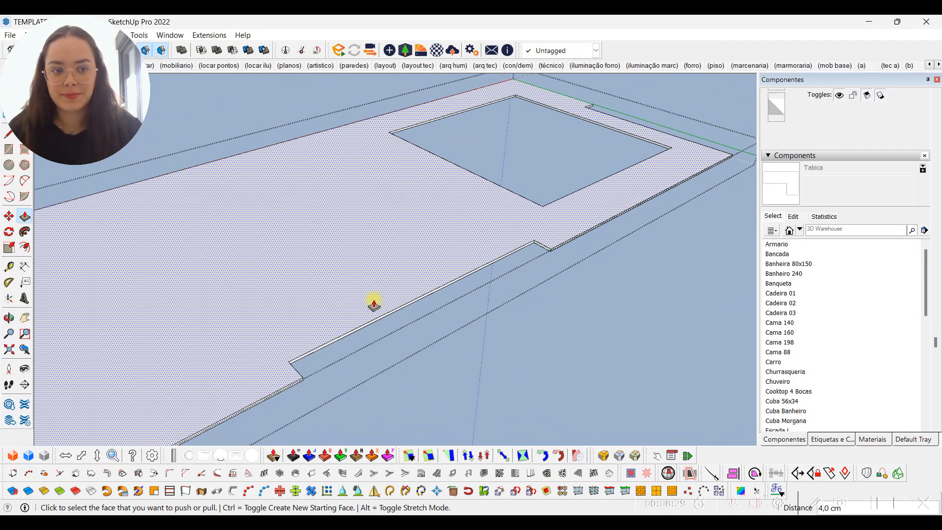
# Push the window wall's ceiling edge between the curtain recess and the central-opening end 4 cm inward
pyautogui.press('space')
pyautogui.moveTo(467, 267); pyautogui.dragTo(403, 233, button='middle')
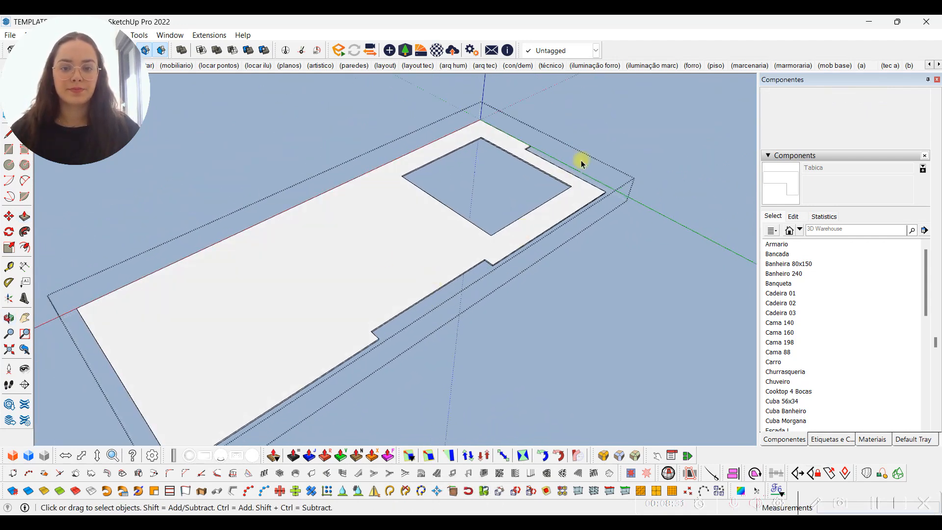
pyautogui.click(404, 129)
pyautogui.moveTo(319, 295); pyautogui.dragTo(623, 289, button='middle')
pyautogui.scroll(3, 493, 183)
pyautogui.keyDown('shift'); pyautogui.moveTo(478, 248); pyautogui.dragTo(507, 312, button='middle'); pyautogui.keyUp('shift')
pyautogui.click(415, 315)
pyautogui.press('p')
pyautogui.scroll(5, 456, 337)
pyautogui.click(455, 336)
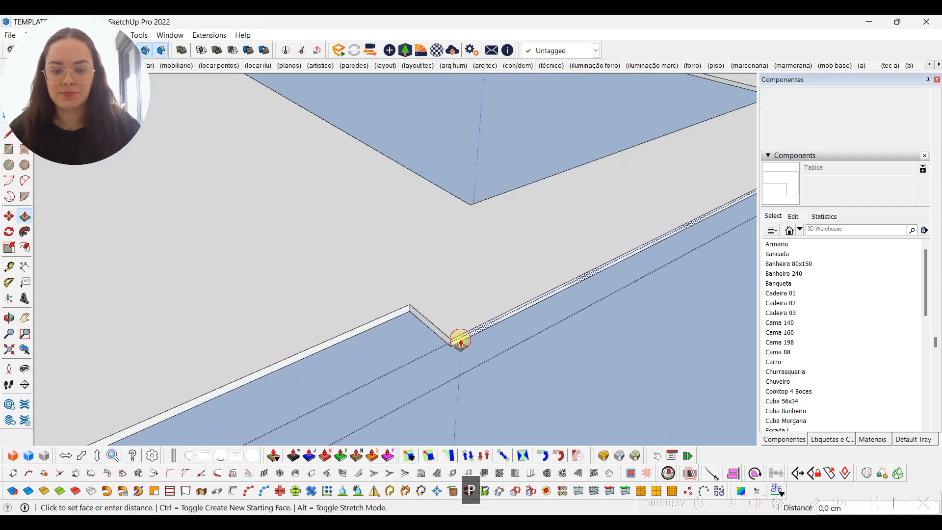
pyautogui.write('4')
pyautogui.press('Return')
# Repeat the 4 cm inward push on the window wall's edge past the long recess and on the adjoining far-end edge
pyautogui.scroll(-4, 579, 211)
pyautogui.keyDown('shift'); pyautogui.moveTo(450, 326); pyautogui.dragTo(694, 201, button='middle'); pyautogui.keyUp('shift')
pyautogui.scroll(1, 426, 303)
pyautogui.click(430, 307)
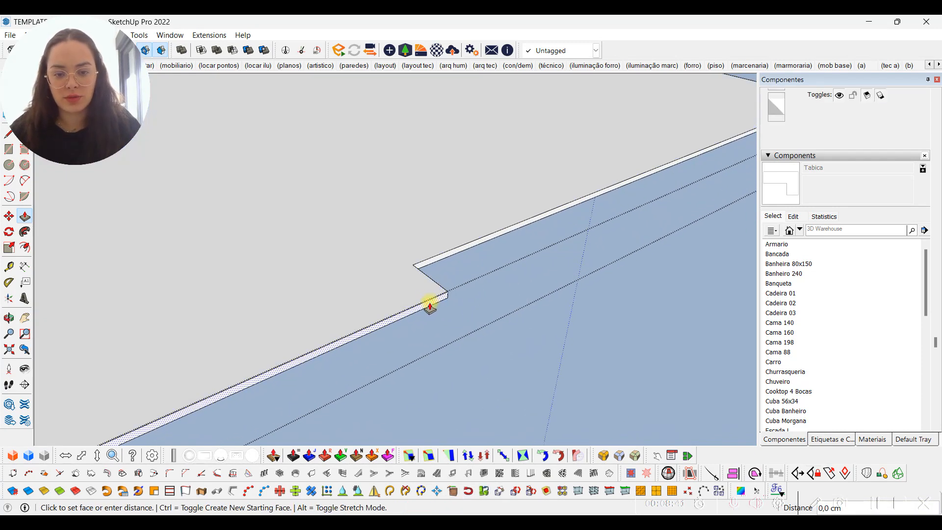
pyautogui.click(429, 305)
pyautogui.scroll(-6, 502, 279)
pyautogui.moveTo(244, 334); pyautogui.dragTo(414, 354, button='middle')
pyautogui.scroll(3, 415, 354)
pyautogui.doubleClick(415, 359)
# Repeat the 4 cm push on the opposite long edge and the short edge beside the curtain recess, and leave the ceiling group
pyautogui.moveTo(284, 299); pyautogui.dragTo(591, 308, button='middle')
pyautogui.scroll(-2, 413, 388)
pyautogui.keyDown('shift'); pyautogui.moveTo(276, 398); pyautogui.dragTo(458, 285, button='middle'); pyautogui.keyUp('shift')
pyautogui.scroll(5, 475, 392)
pyautogui.doubleClick(483, 364)
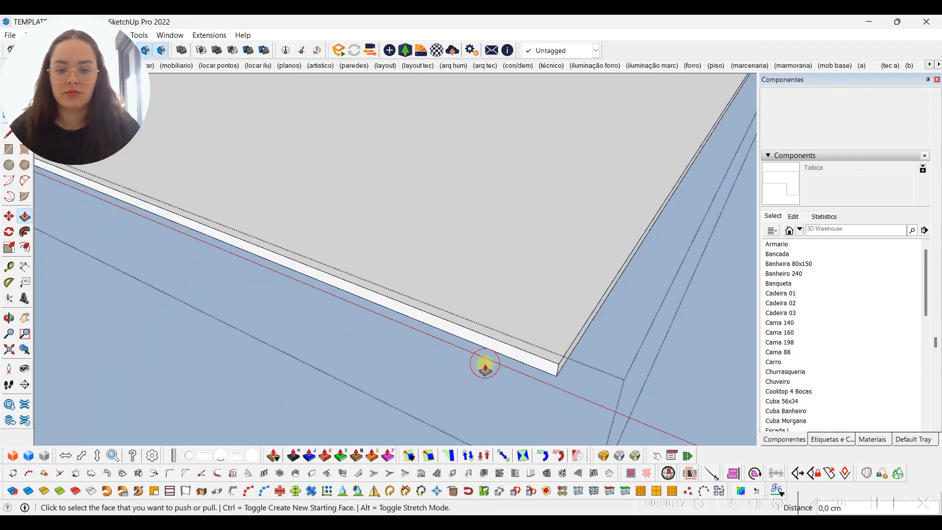
pyautogui.scroll(-5, 516, 391)
pyautogui.keyDown('shift'); pyautogui.moveTo(207, 221); pyautogui.dragTo(569, 303, button='middle'); pyautogui.keyUp('shift')
pyautogui.scroll(5, 387, 354)
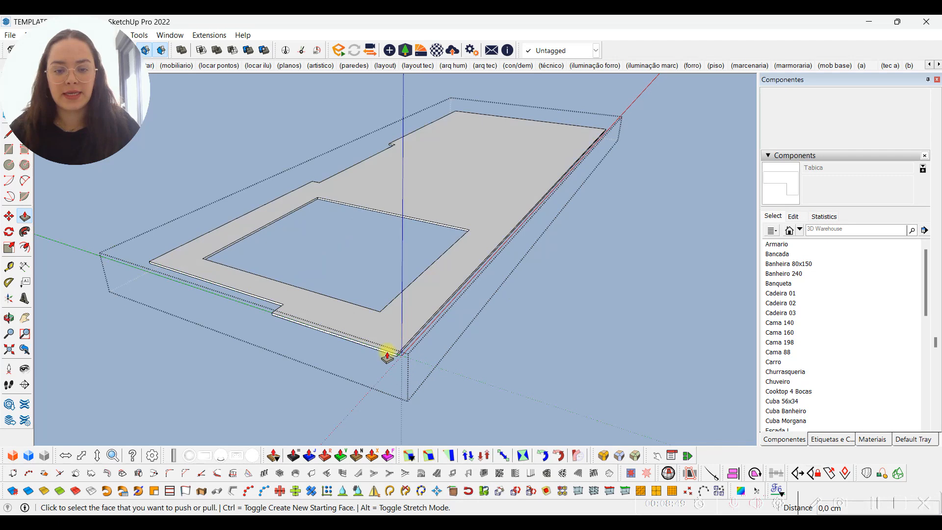
pyautogui.doubleClick(387, 354)
pyautogui.press('space')
pyautogui.scroll(-5, 385, 355)
pyautogui.moveTo(386, 314); pyautogui.dragTo(276, 373, button='middle')
pyautogui.moveTo(466, 291); pyautogui.dragTo(381, 300, button='middle')
pyautogui.moveTo(397, 252); pyautogui.dragTo(387, 254, button='middle')
pyautogui.press('Escape')
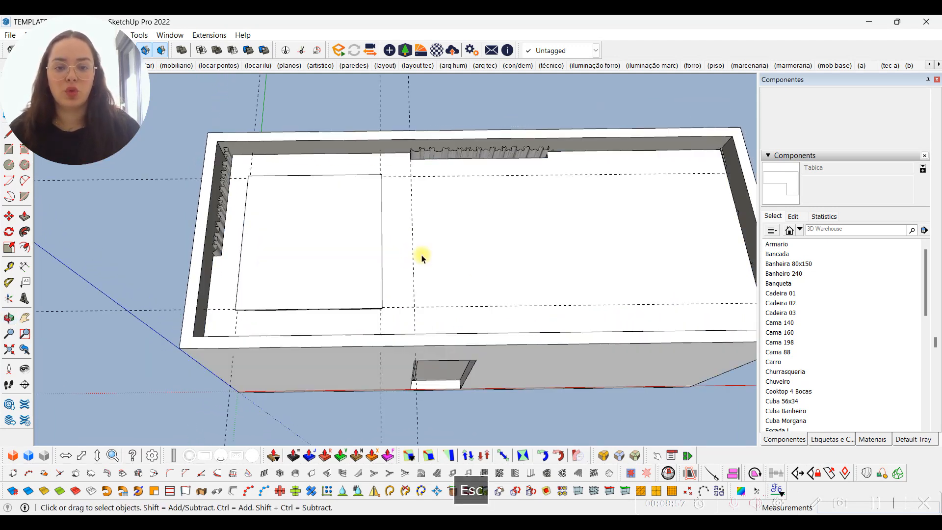
# Build a trial two-segment vertical wall on the ceiling with Build Wall, 15 cm thick and 300 cm high
pyautogui.moveTo(464, 269); pyautogui.dragTo(467, 251, button='middle')
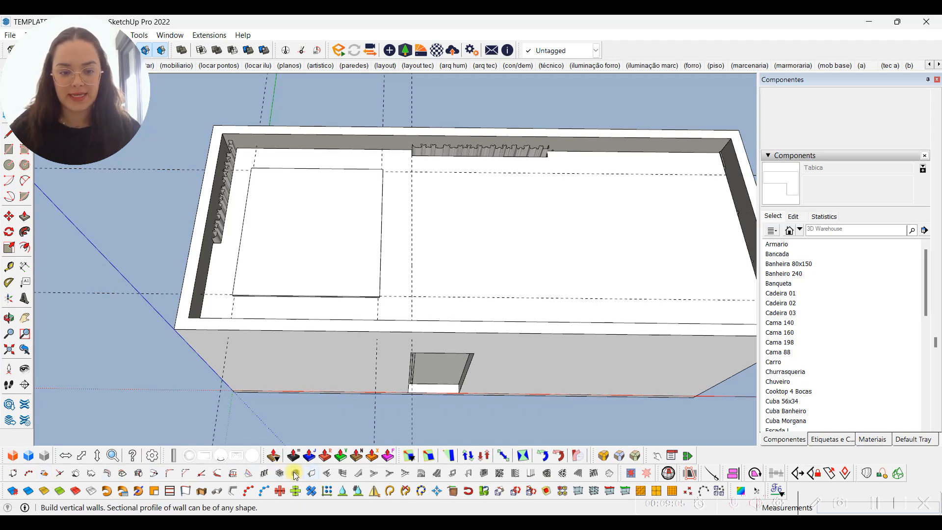
pyautogui.click(312, 474)
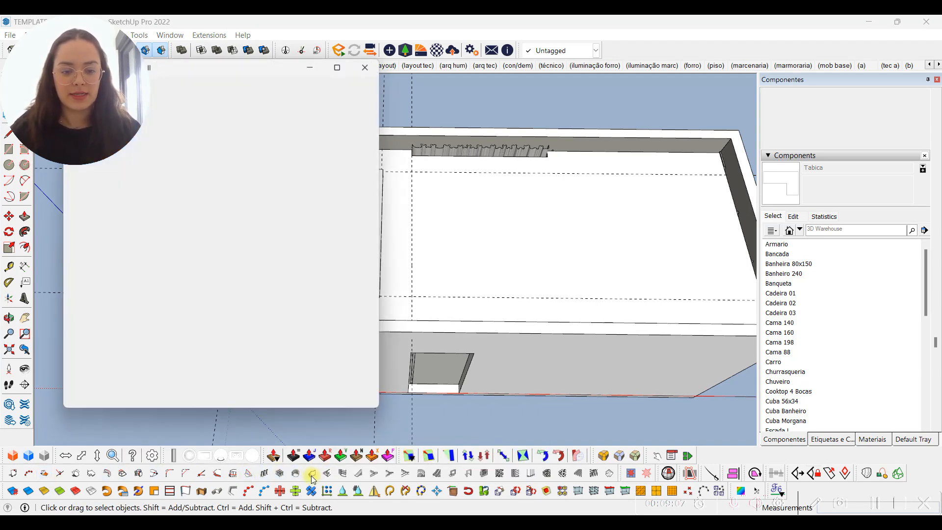
pyautogui.moveTo(198, 66); pyautogui.dragTo(313, 58)
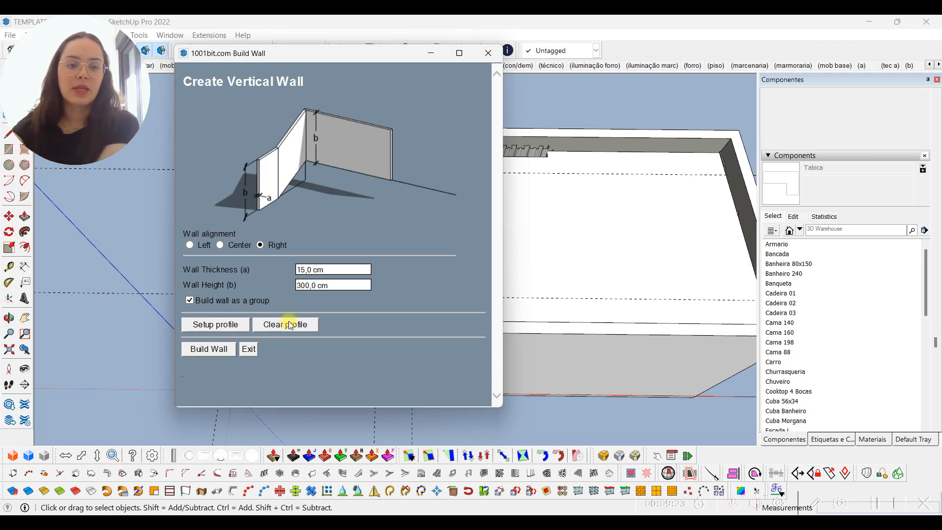
pyautogui.moveTo(326, 54); pyautogui.dragTo(320, 68)
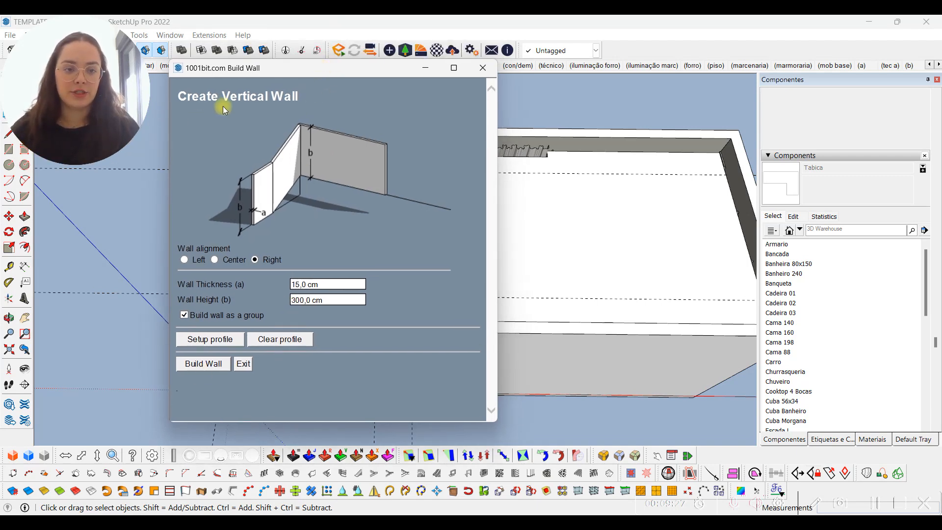
pyautogui.click(327, 300)
pyautogui.click(204, 365)
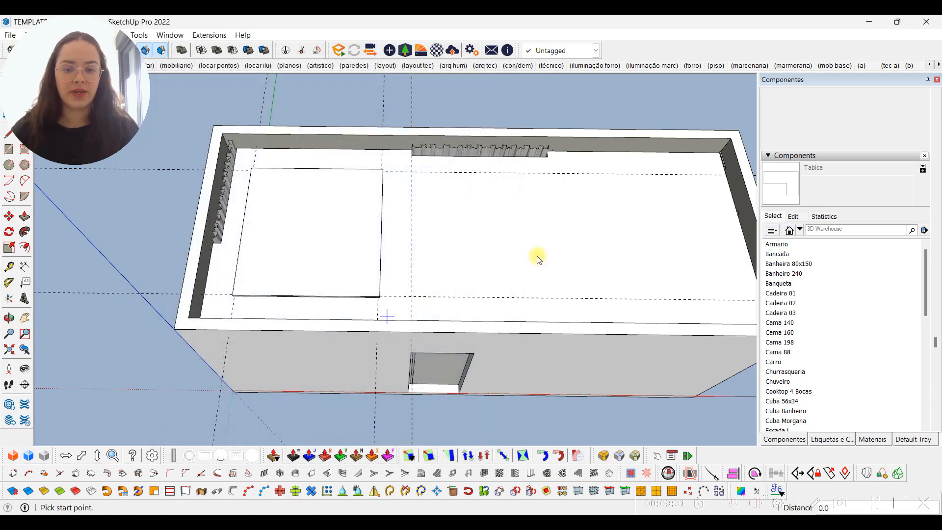
pyautogui.click(411, 298)
pyautogui.click(532, 297)
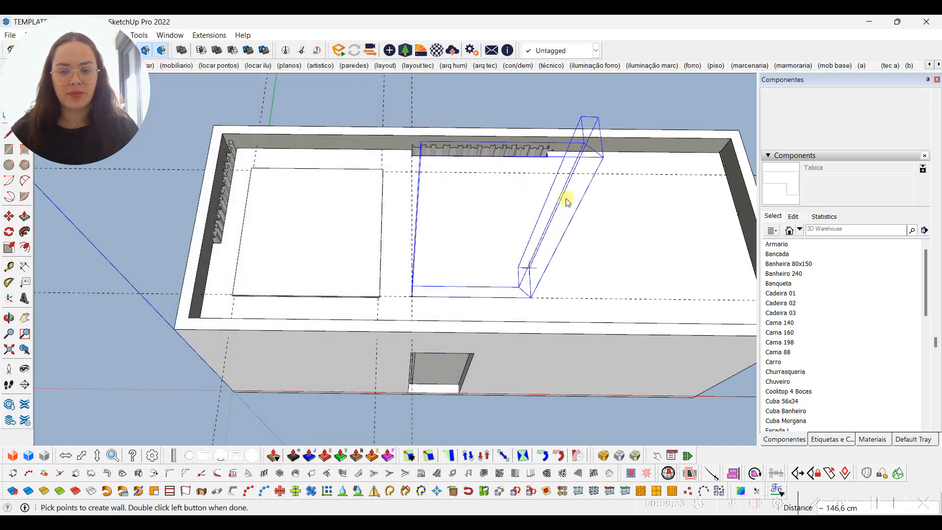
pyautogui.doubleClick(650, 195)
# Delete the trial wall standing on the ceiling
pyautogui.moveTo(648, 194); pyautogui.dragTo(494, 263, button='middle')
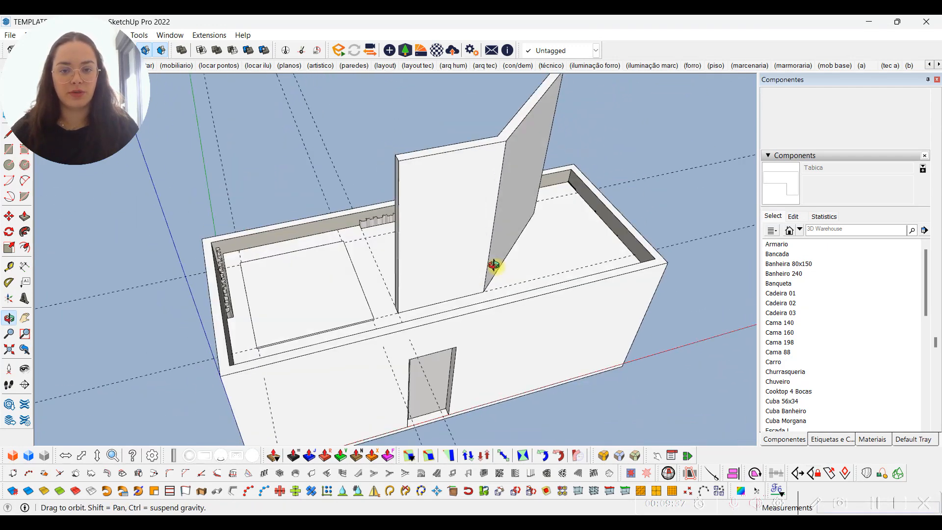
pyautogui.click(482, 210)
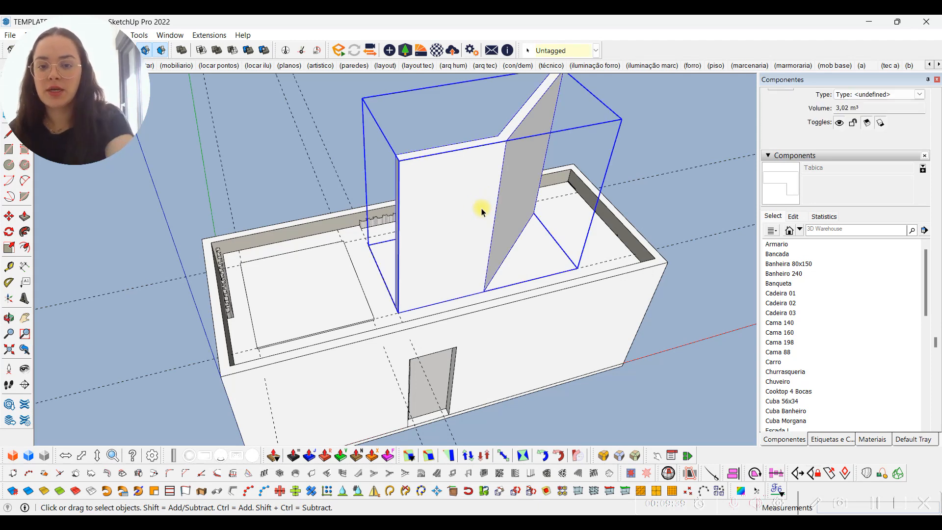
pyautogui.press('Delete')
pyautogui.moveTo(489, 267); pyautogui.dragTo(362, 249, button='middle')
pyautogui.scroll(2, 362, 249)
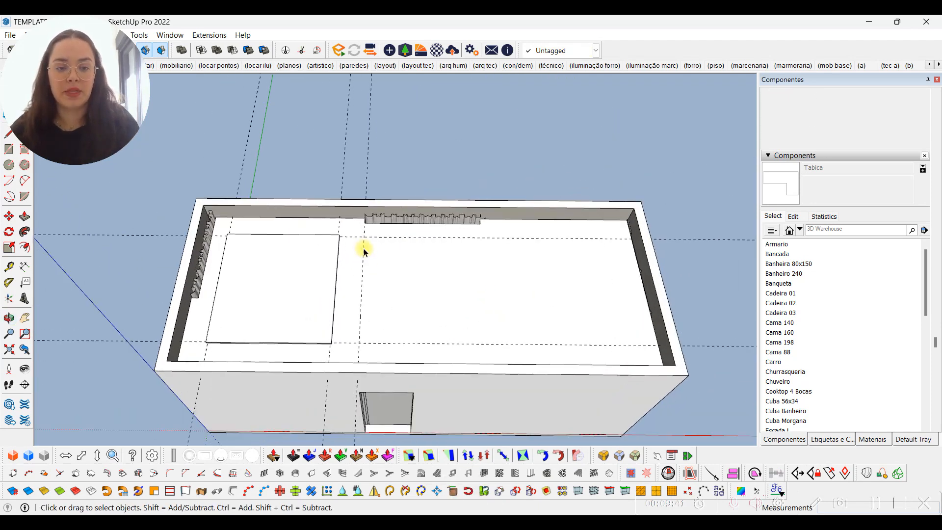
# Set the Build Wall thickness to 2 cm and height to 15 cm, and start building
pyautogui.press('w')
pyautogui.moveTo(289, 75); pyautogui.dragTo(266, 84)
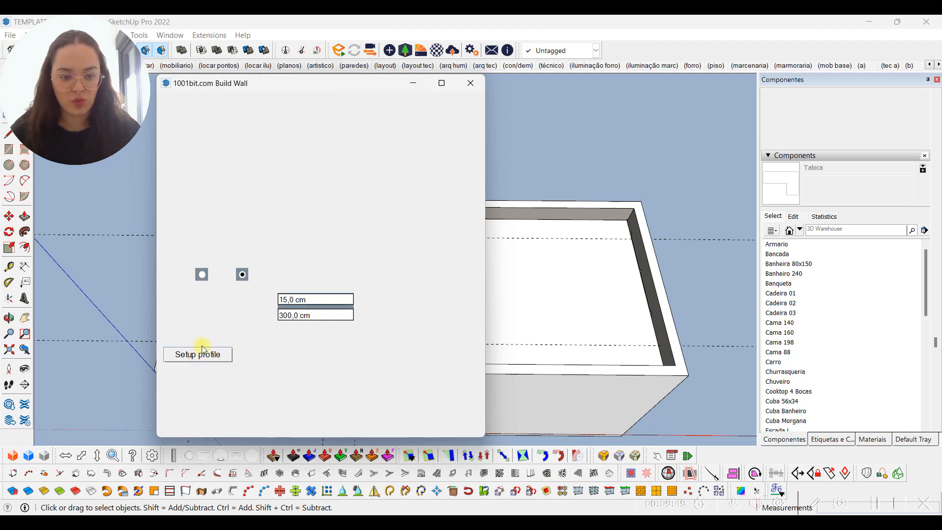
pyautogui.click(312, 300)
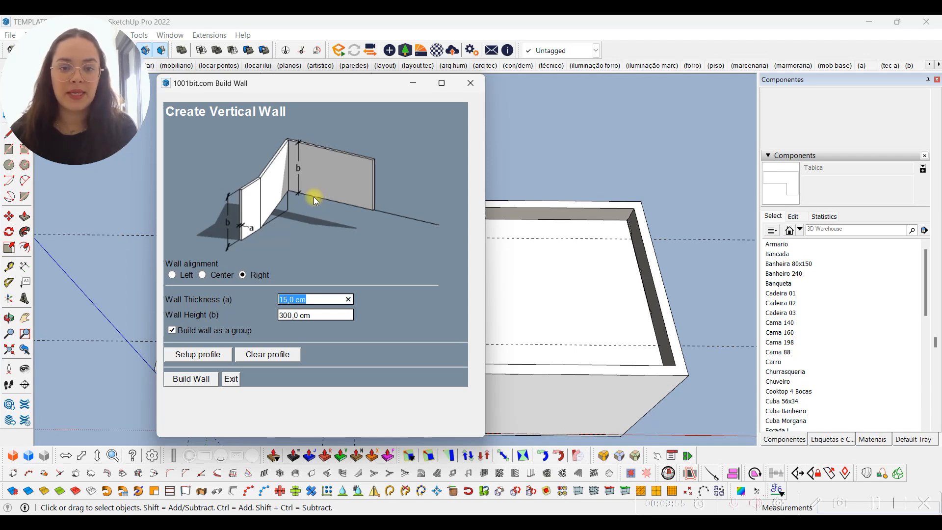
pyautogui.write('2')
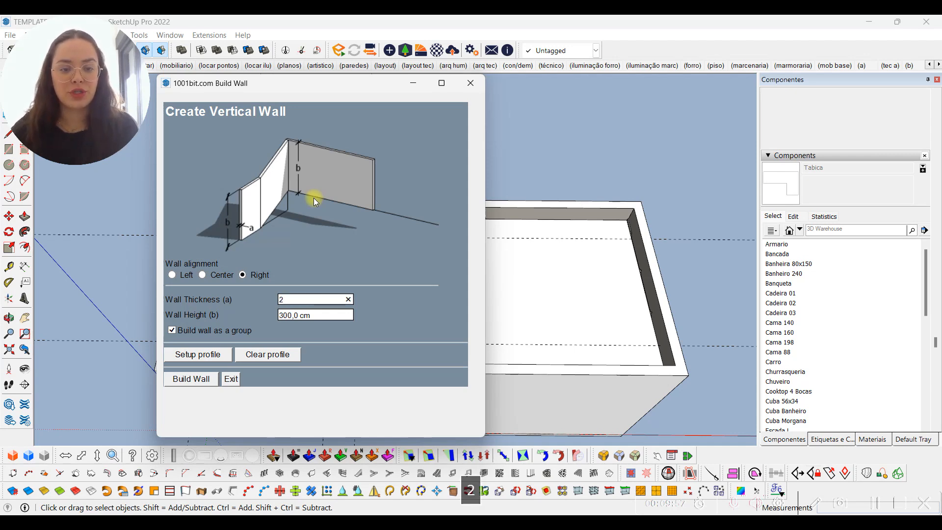
pyautogui.click(314, 318)
pyautogui.write('15')
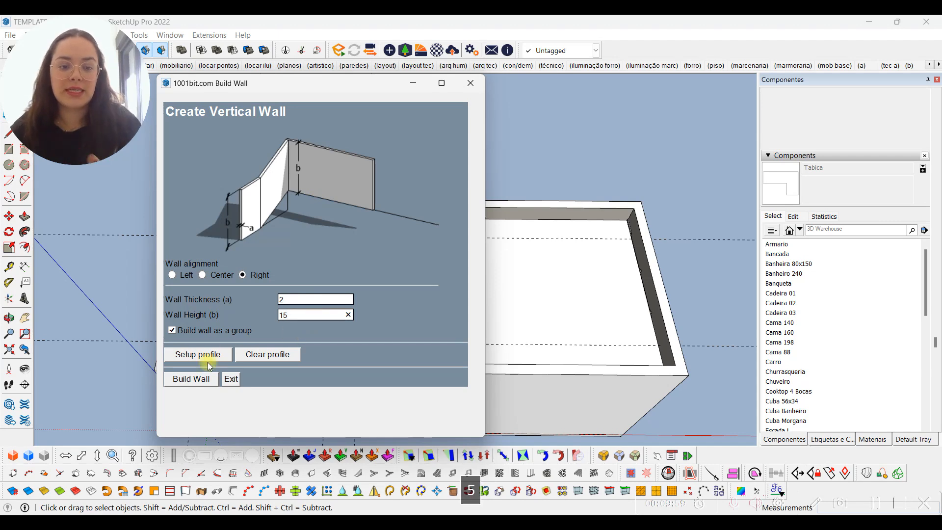
pyautogui.click(198, 382)
pyautogui.scroll(5, 365, 216)
pyautogui.moveTo(365, 217); pyautogui.dragTo(459, 149, button='middle')
pyautogui.scroll(6, 430, 193)
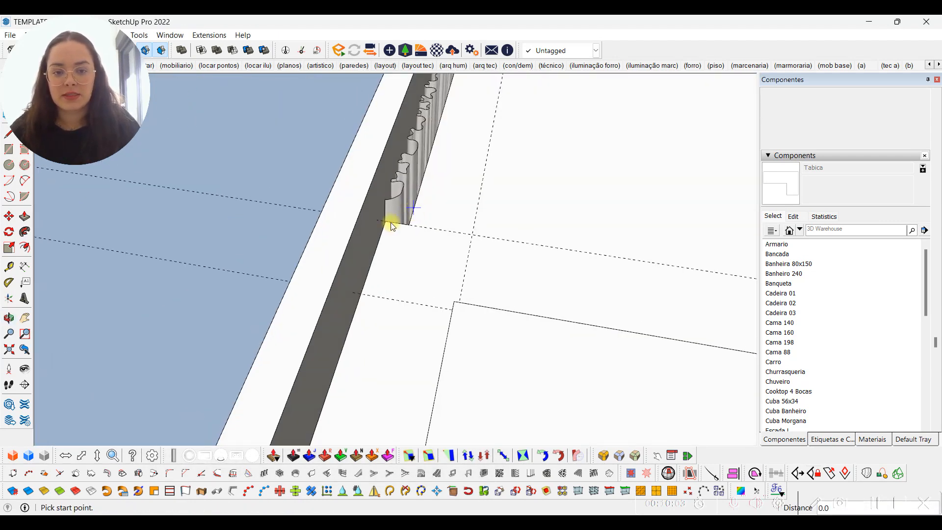
pyautogui.scroll(3, 386, 228)
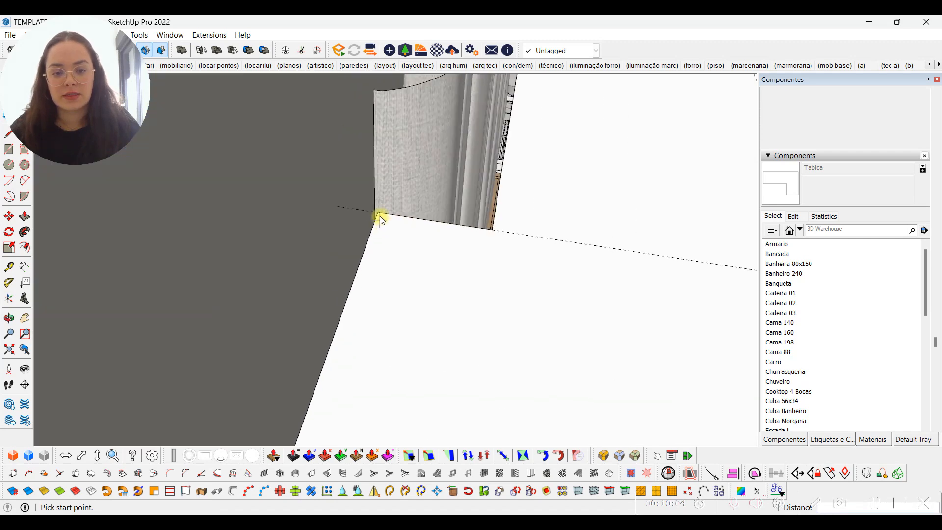
pyautogui.click(318, 201)
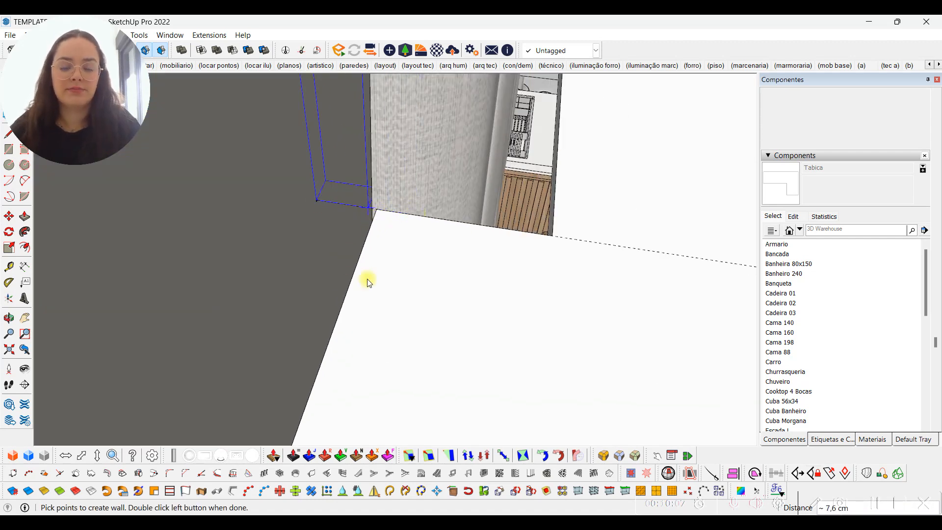
pyautogui.press('Escape')
# Draw a helper line from the long curtain recess's inner end corner across the gap to the window wall
pyautogui.scroll(-3, 362, 321)
pyautogui.moveTo(541, 215); pyautogui.dragTo(47, 245, button='middle')
pyautogui.moveTo(161, 278)
pyautogui.mouseDown(button='middle')
pyautogui.moveTo(393, 311)
pyautogui.moveTo(240, 317)
pyautogui.moveTo(367, 194)
pyautogui.mouseUp(button='middle')
pyautogui.press('l')
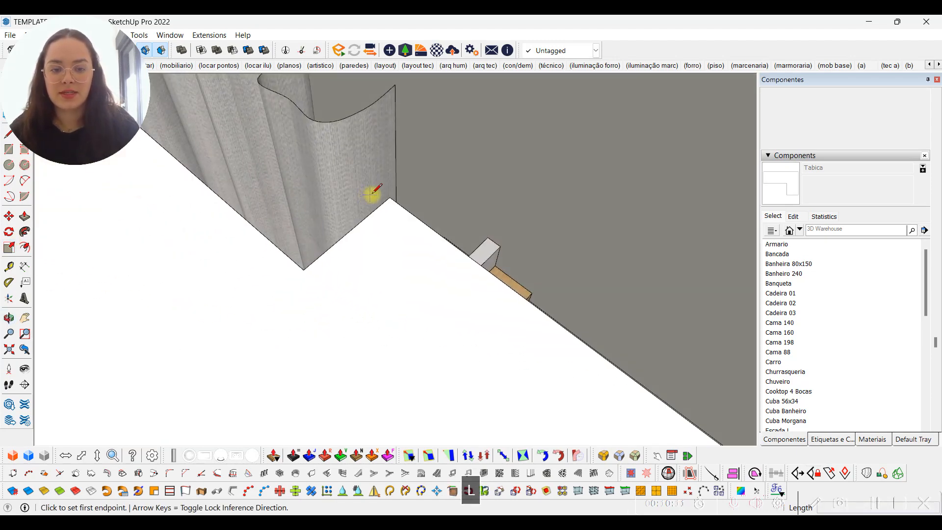
pyautogui.scroll(1, 370, 194)
pyautogui.click(394, 199)
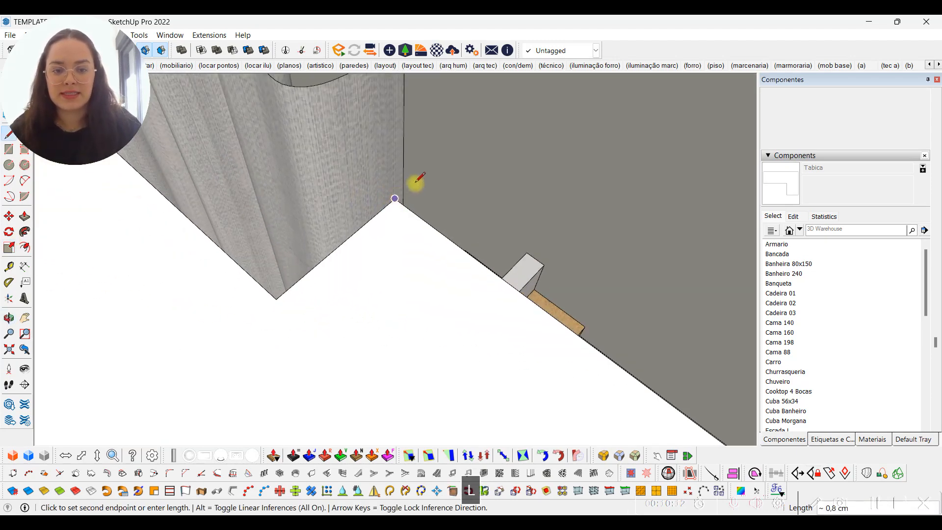
pyautogui.click(435, 165)
pyautogui.press('space')
# Build a 2 cm thick, 15 cm high wall around the long curtain recess, from the helper line's end along the recess outline
pyautogui.press('w')
pyautogui.click(201, 385)
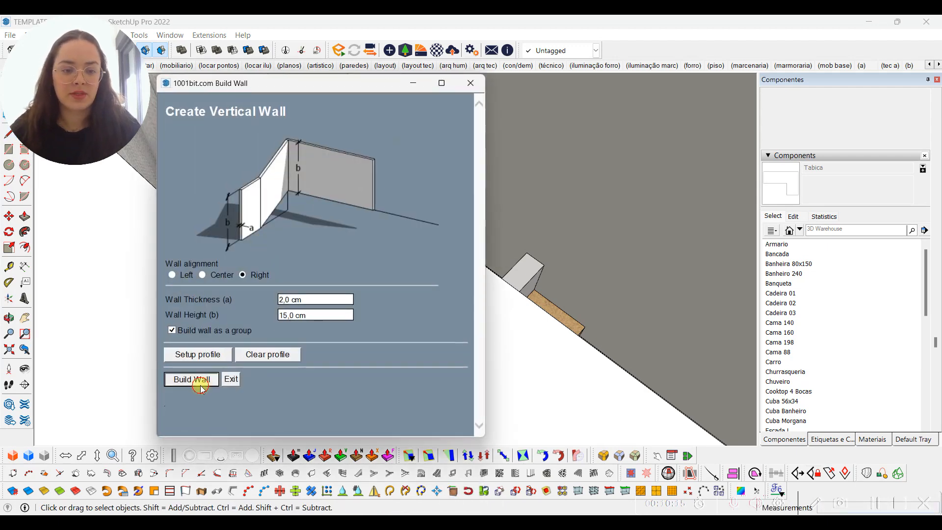
pyautogui.click(430, 167)
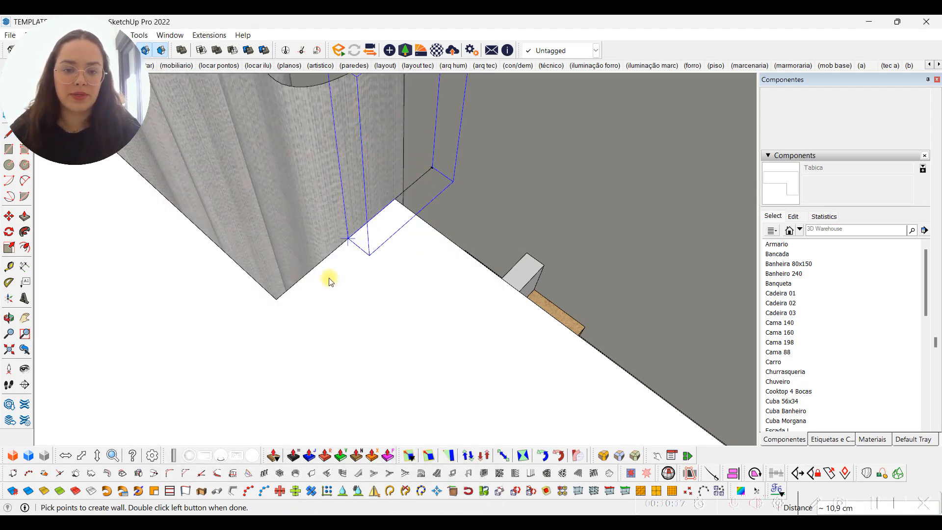
pyautogui.click(276, 299)
pyautogui.scroll(-5, 405, 273)
pyautogui.keyDown('shift'); pyautogui.moveTo(259, 206); pyautogui.dragTo(668, 314, button='middle'); pyautogui.keyUp('shift')
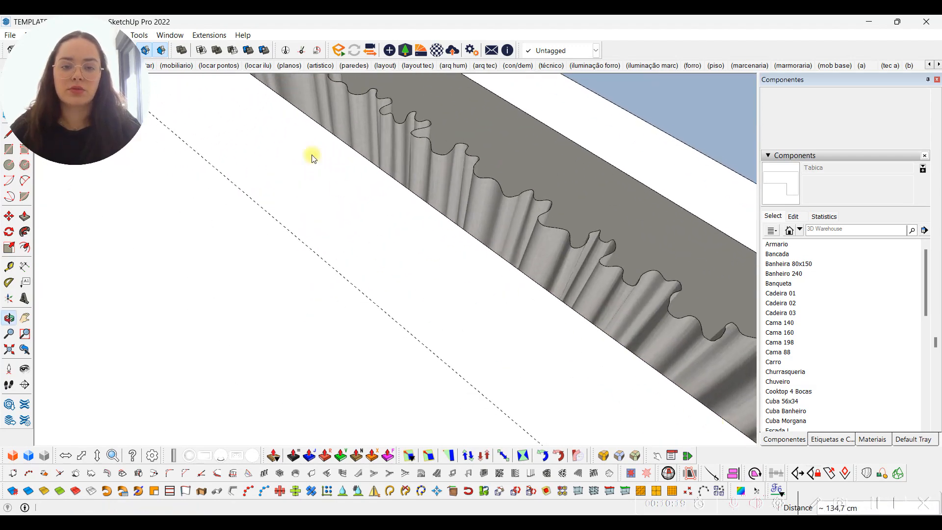
pyautogui.keyDown('shift'); pyautogui.moveTo(339, 190); pyautogui.dragTo(517, 280, button='middle'); pyautogui.keyUp('shift')
pyautogui.scroll(2, 508, 275)
pyautogui.scroll(2, 463, 265)
pyautogui.click(455, 258)
pyautogui.moveTo(478, 209); pyautogui.dragTo(509, 226, button='middle')
pyautogui.scroll(4, 509, 225)
pyautogui.moveTo(558, 243); pyautogui.dragTo(444, 247, button='middle')
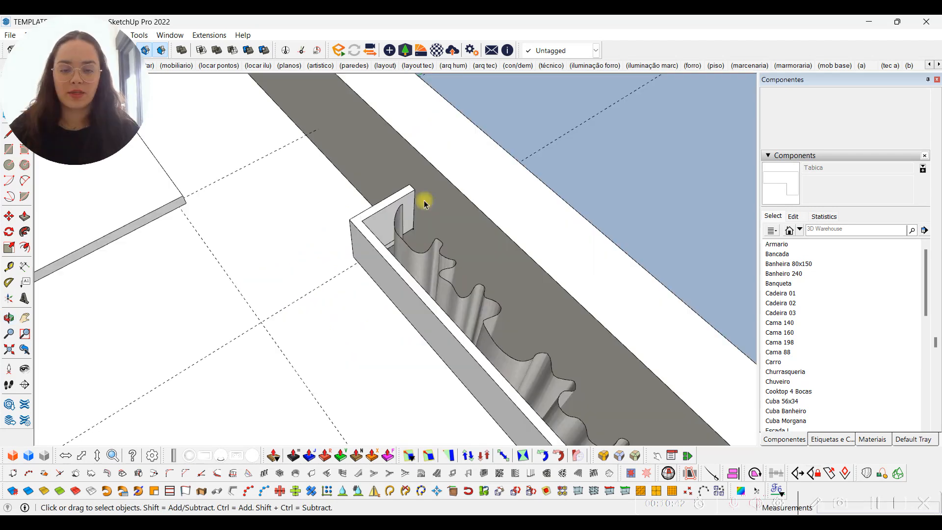
# Delete the helper line at the end of the long curtain recess and bring the short wall's recess into view
pyautogui.scroll(-2, 425, 204)
pyautogui.keyDown('shift'); pyautogui.moveTo(521, 383); pyautogui.dragTo(415, 256, button='middle'); pyautogui.keyUp('shift')
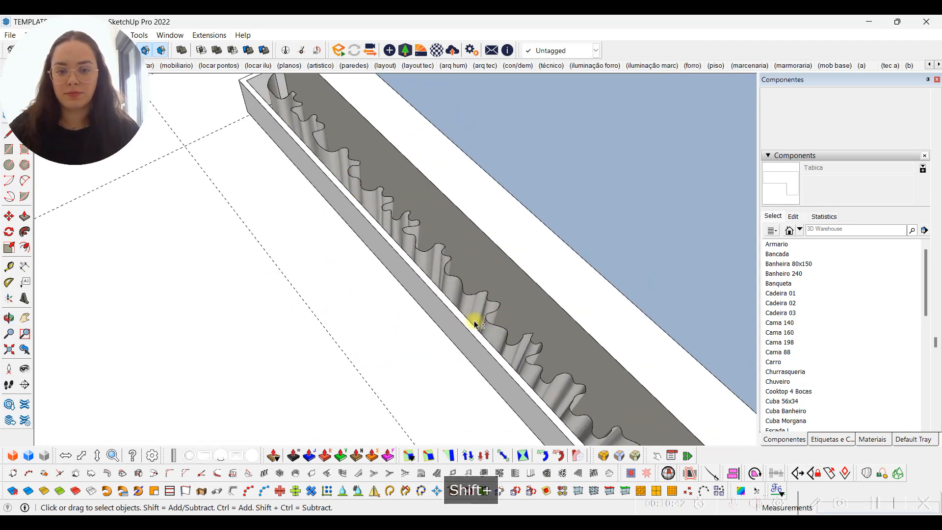
pyautogui.keyDown('shift'); pyautogui.moveTo(540, 363); pyautogui.dragTo(422, 245, button='middle'); pyautogui.keyUp('shift')
pyautogui.moveTo(574, 368); pyautogui.dragTo(520, 317, button='middle')
pyautogui.scroll(3, 495, 307)
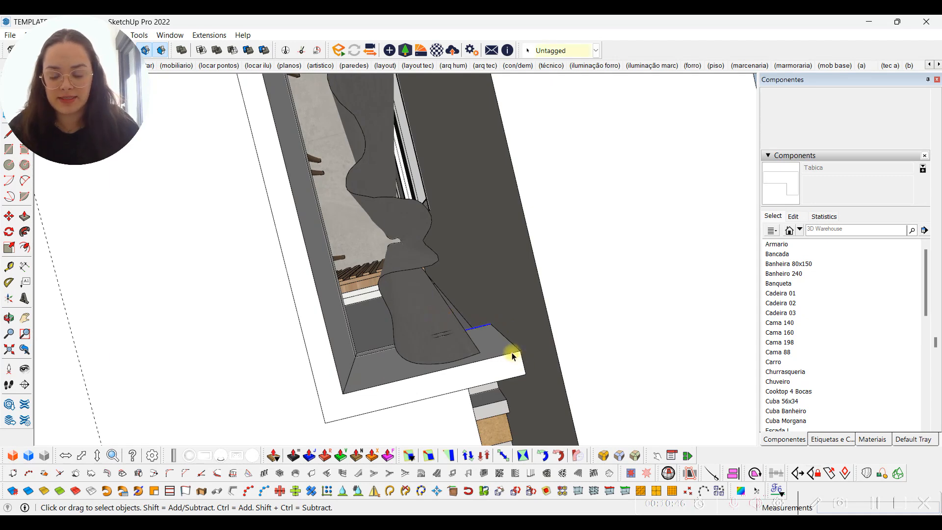
pyautogui.press('Delete')
pyautogui.moveTo(508, 351)
pyautogui.mouseDown(button='middle')
pyautogui.moveTo(549, 338)
pyautogui.moveTo(544, 362)
pyautogui.moveTo(401, 273)
pyautogui.moveTo(427, 383)
pyautogui.mouseUp(button='middle')
pyautogui.press('space')
pyautogui.keyDown('shift'); pyautogui.moveTo(406, 185); pyautogui.dragTo(464, 311, button='middle'); pyautogui.keyUp('shift')
pyautogui.keyDown('shift'); pyautogui.moveTo(493, 237); pyautogui.dragTo(493, 383, button='middle'); pyautogui.keyUp('shift')
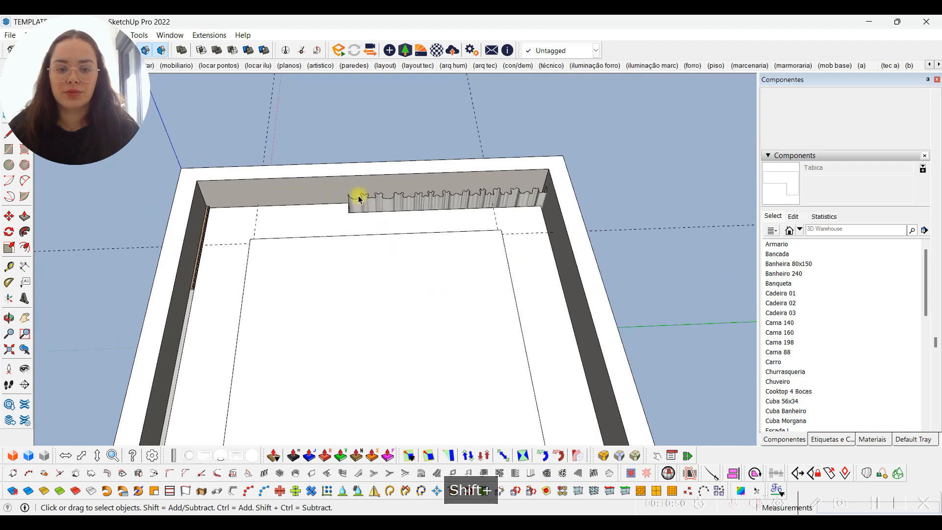
# Place a guide line along the inner end edge of the short wall's curtain recess, extending across the gap to the wall
pyautogui.scroll(3, 358, 198)
pyautogui.moveTo(518, 253); pyautogui.dragTo(541, 270, button='middle')
pyautogui.press('t')
pyautogui.scroll(1, 675, 216)
pyautogui.click(678, 225)
pyautogui.keyDown('shift'); pyautogui.moveTo(393, 221); pyautogui.dragTo(578, 235, button='middle'); pyautogui.keyUp('shift')
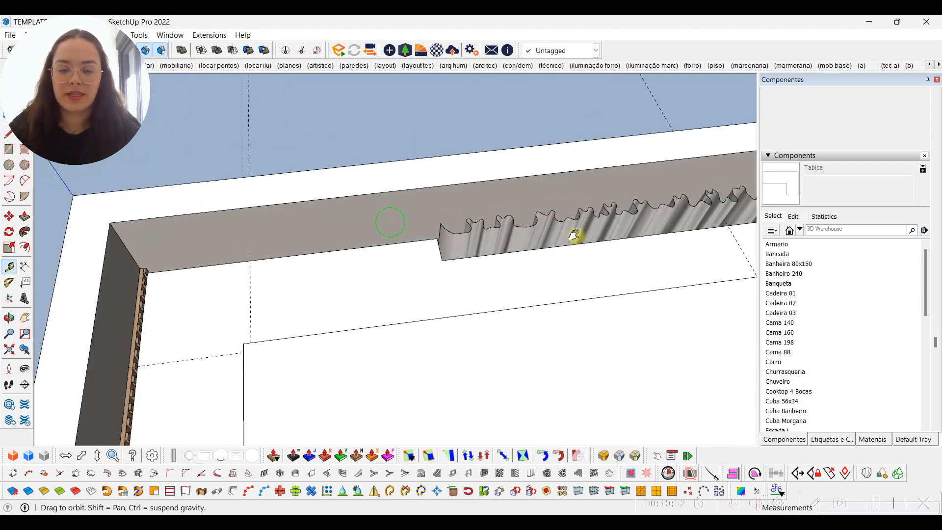
pyautogui.scroll(3, 427, 287)
pyautogui.scroll(2, 475, 281)
pyautogui.scroll(2, 423, 185)
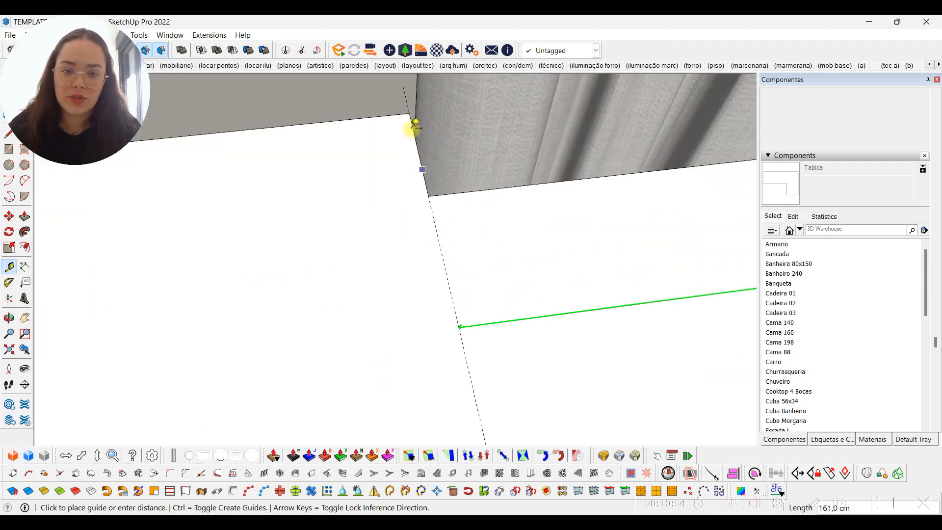
pyautogui.click(407, 114)
pyautogui.press('space')
pyautogui.scroll(-3, 358, 234)
pyautogui.scroll(-1, 358, 234)
pyautogui.moveTo(413, 226); pyautogui.dragTo(431, 340, button='middle')
pyautogui.scroll(-2, 431, 346)
pyautogui.press('w')
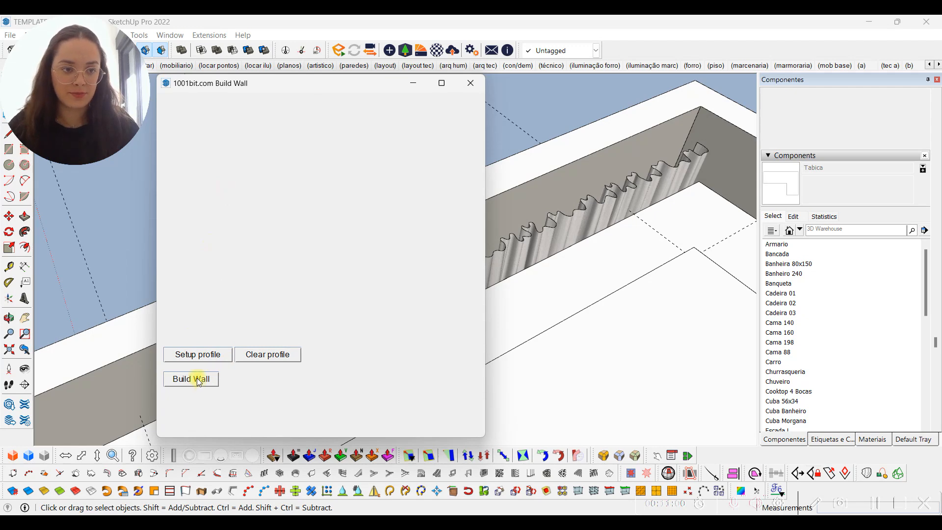
pyautogui.click(195, 379)
pyautogui.keyDown('shift'); pyautogui.moveTo(688, 223); pyautogui.dragTo(435, 362, button='middle'); pyautogui.keyUp('shift')
pyautogui.press('space')
# Place a guide line along the front edge of the short wall's curtain recess, running through the perimeter gap at the room corner
pyautogui.press('t')
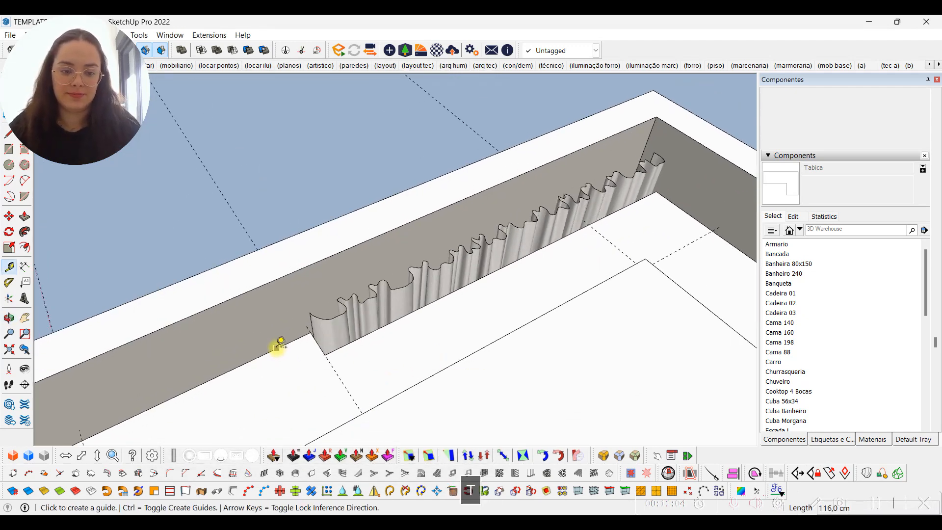
pyautogui.click(276, 348)
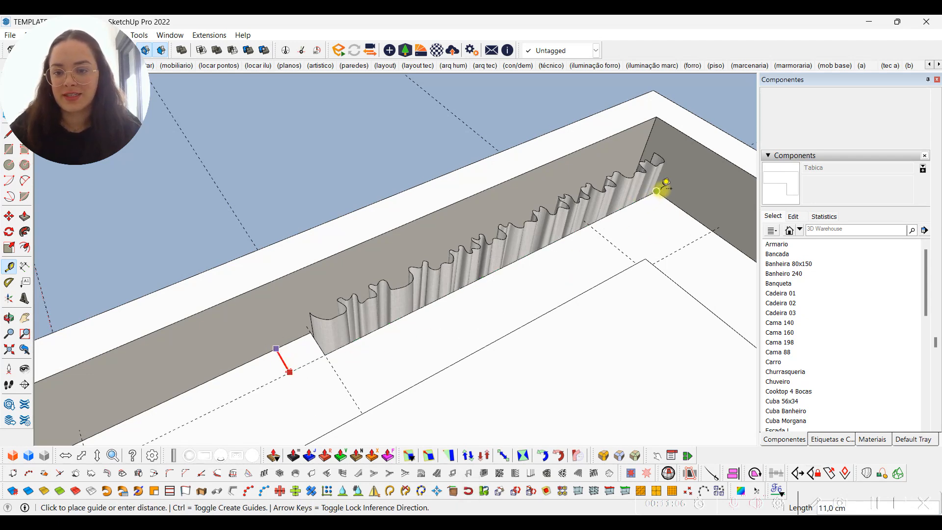
pyautogui.press('shift')
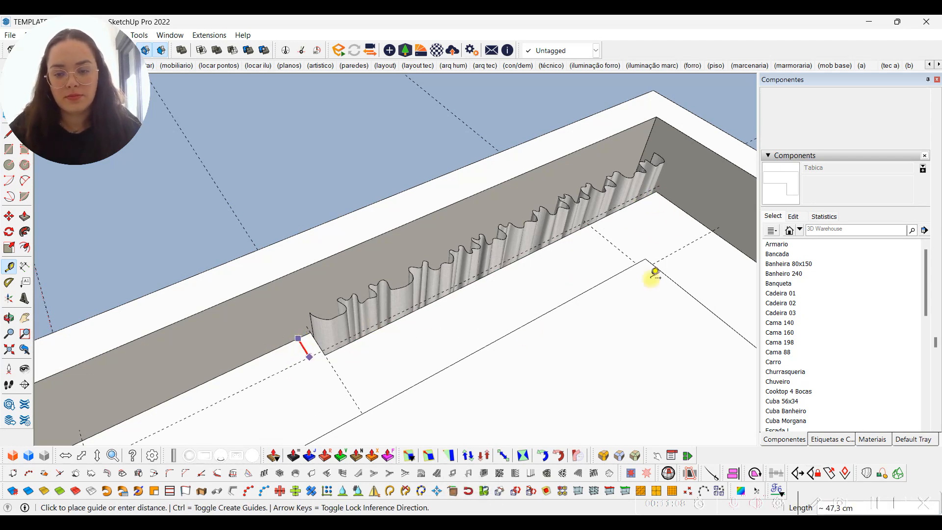
pyautogui.scroll(3, 663, 196)
pyautogui.press('shift')
pyautogui.press('space')
# Build a wall around the short wall's curtain recess with Build Wall, following its front edge and turning around its inner end
pyautogui.moveTo(658, 223); pyautogui.dragTo(627, 252, button='middle')
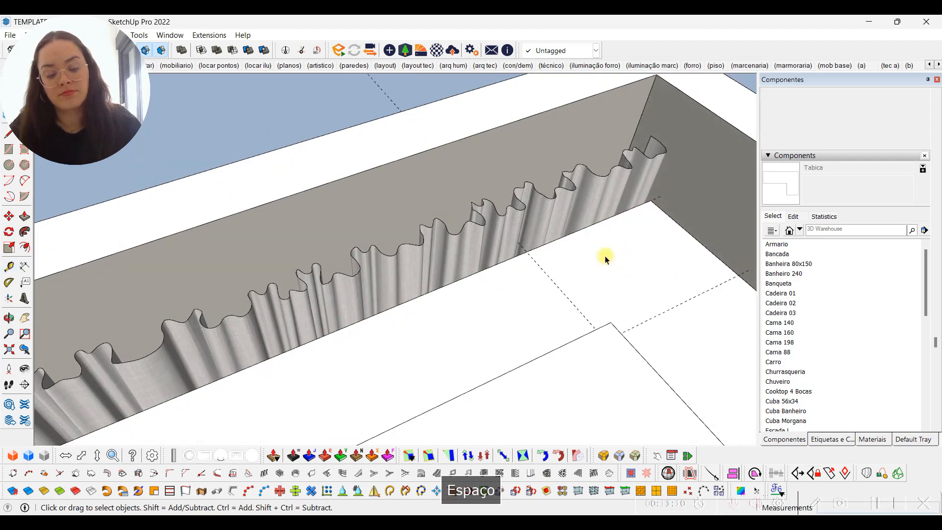
pyautogui.press('w')
pyautogui.click(187, 381)
pyautogui.scroll(3, 672, 202)
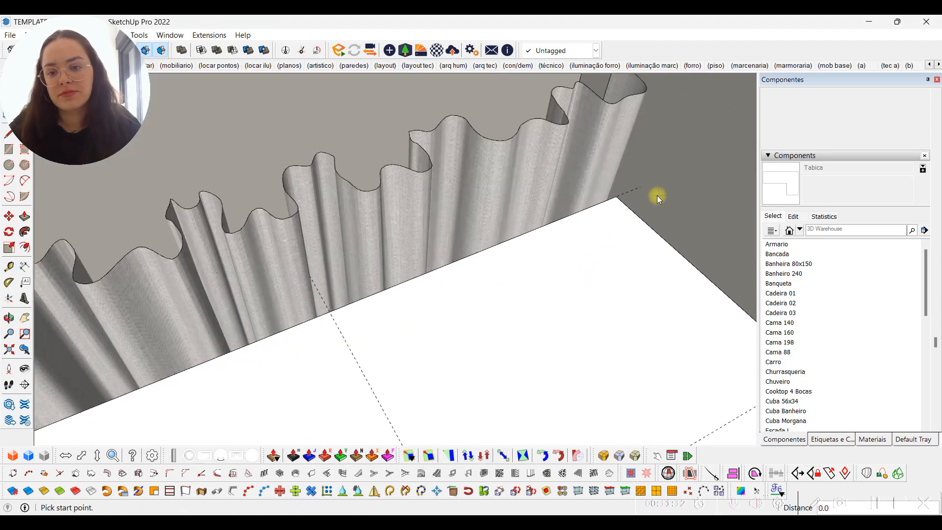
pyautogui.click(641, 186)
pyautogui.scroll(-2, 553, 247)
pyautogui.keyDown('shift'); pyautogui.moveTo(304, 351); pyautogui.dragTo(722, 187, button='middle'); pyautogui.keyUp('shift')
pyautogui.moveTo(261, 362); pyautogui.dragTo(475, 327, button='middle')
pyautogui.scroll(4, 474, 324)
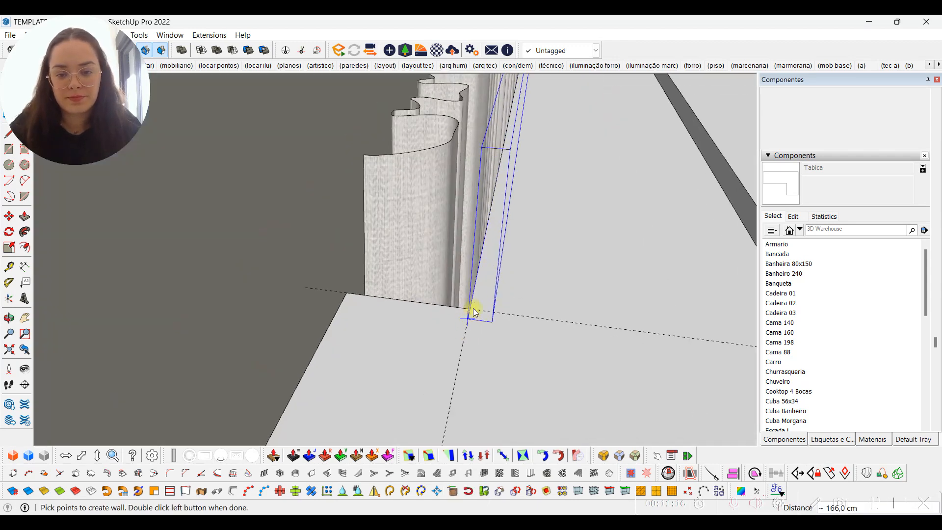
pyautogui.click(473, 304)
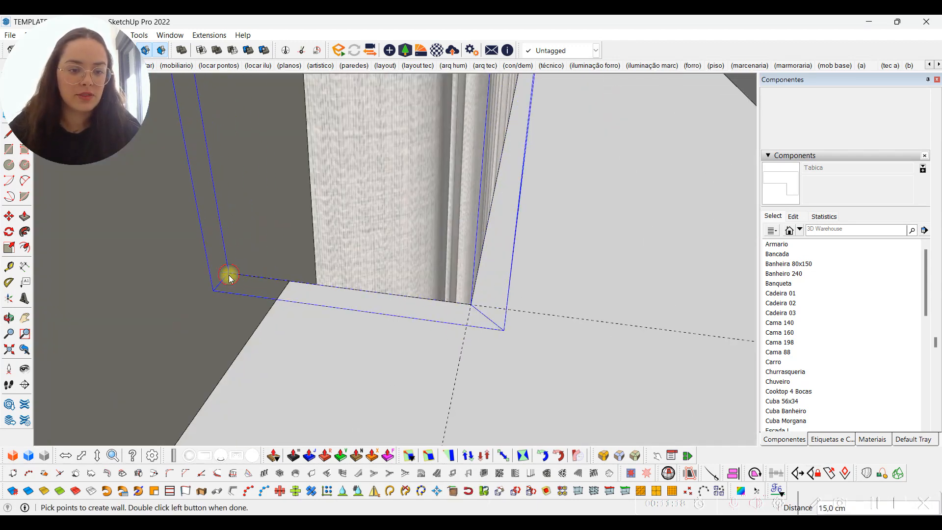
pyautogui.doubleClick(228, 275)
pyautogui.press('space')
# Draw a rectangle covering the top of the short wall's curtain recess and its enclosing walls, and group the face
pyautogui.scroll(-8, 279, 321)
pyautogui.moveTo(343, 246); pyautogui.dragTo(362, 294, button='middle')
pyautogui.press('r')
pyautogui.scroll(1, 391, 127)
pyautogui.click(386, 141)
pyautogui.scroll(3, 247, 322)
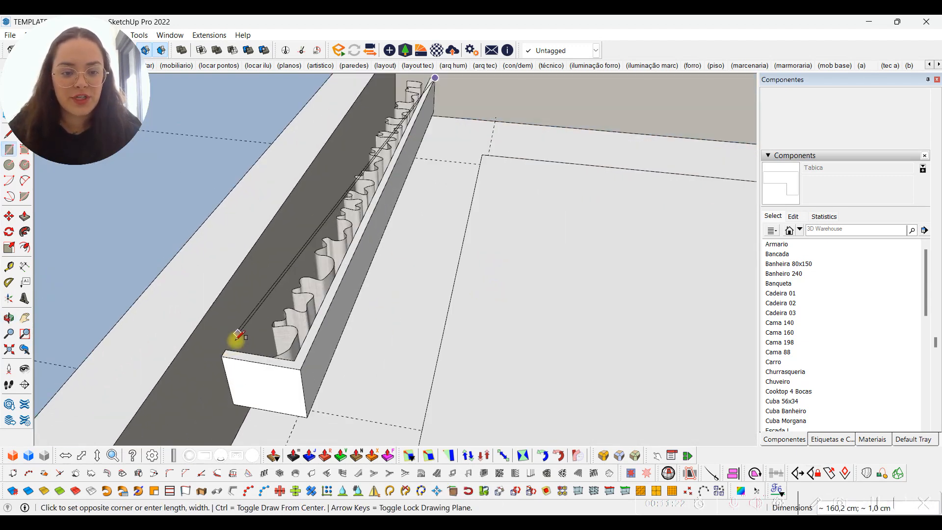
pyautogui.click(227, 353)
pyautogui.press('space')
pyautogui.click(250, 333)
pyautogui.press('g')
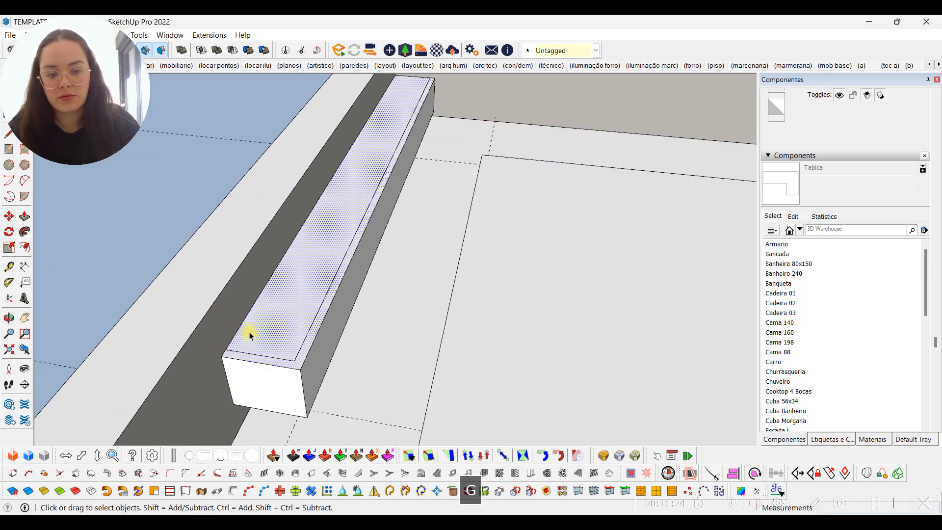
# Extrude the grouped cover face over the short wall's recess by 2 cm and leave the group
pyautogui.doubleClick(249, 332)
pyautogui.press('p')
pyautogui.click(250, 333)
pyautogui.write('2')
pyautogui.press('Return')
pyautogui.press('space')
pyautogui.scroll(-3, 241, 321)
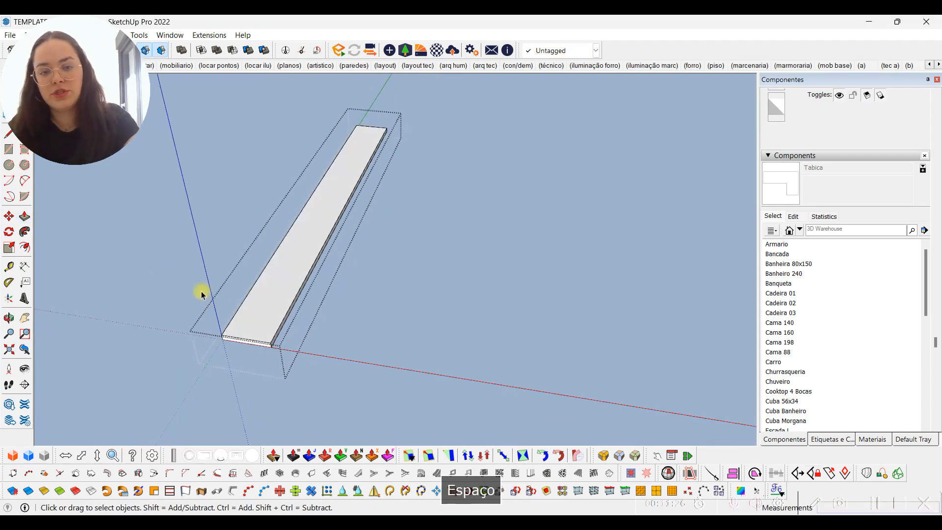
pyautogui.press('Escape')
# Draw a rectangle covering the top of the long wall's curtain recess enclosure and group the face
pyautogui.moveTo(581, 278); pyautogui.dragTo(564, 284, button='middle')
pyautogui.scroll(3, 550, 275)
pyautogui.moveTo(509, 265); pyautogui.dragTo(604, 302, button='middle')
pyautogui.press('r')
pyautogui.scroll(2, 424, 206)
pyautogui.click(429, 210)
pyautogui.keyDown('shift'); pyautogui.moveTo(471, 245); pyautogui.dragTo(216, 309, button='middle'); pyautogui.keyUp('shift')
pyautogui.scroll(4, 619, 227)
pyautogui.click(611, 219)
pyautogui.press('space')
pyautogui.click(551, 191)
pyautogui.press('g')
# Extrude the grouped cover face over the long wall's recess by 2 cm
pyautogui.doubleClick(552, 191)
pyautogui.press('p')
pyautogui.click(552, 190)
pyautogui.press('Return')
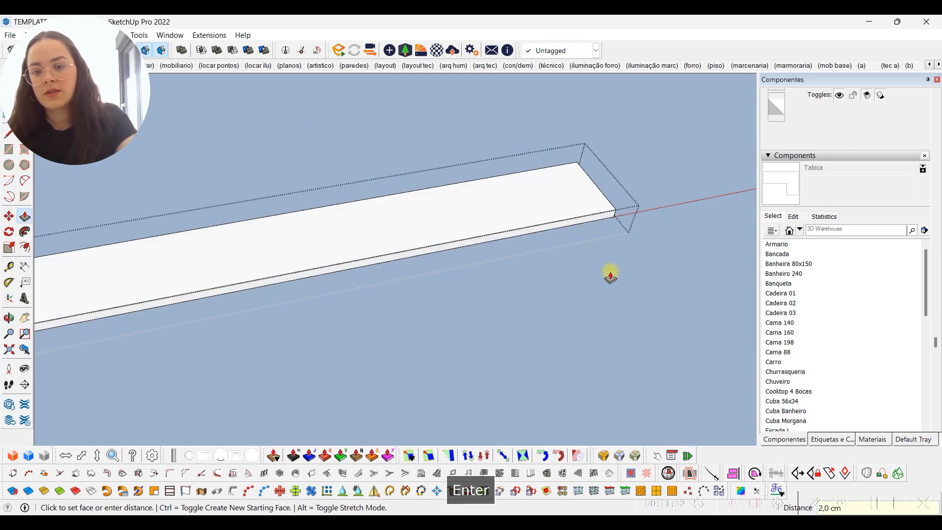
pyautogui.press('space')
pyautogui.scroll(-5, 606, 219)
pyautogui.moveTo(608, 293); pyautogui.dragTo(443, 211, button='middle')
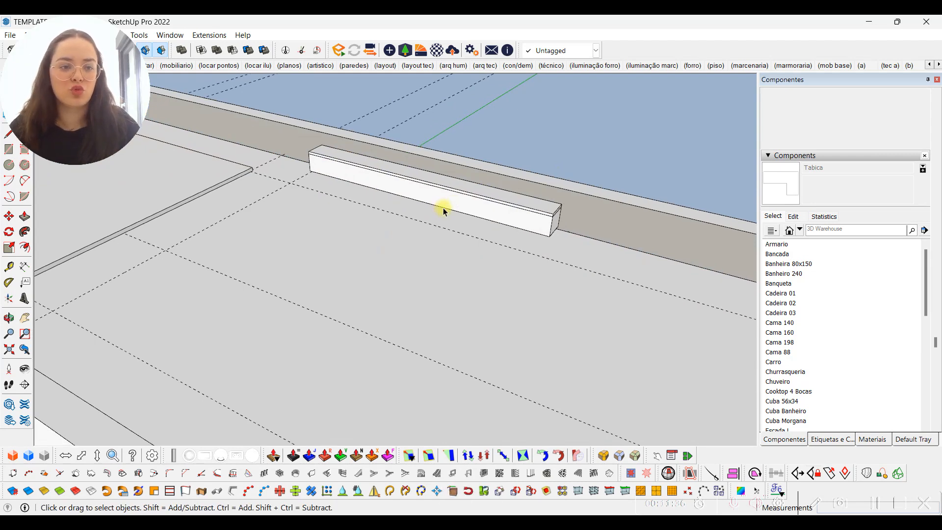
pyautogui.moveTo(444, 211); pyautogui.dragTo(466, 225, button='middle')
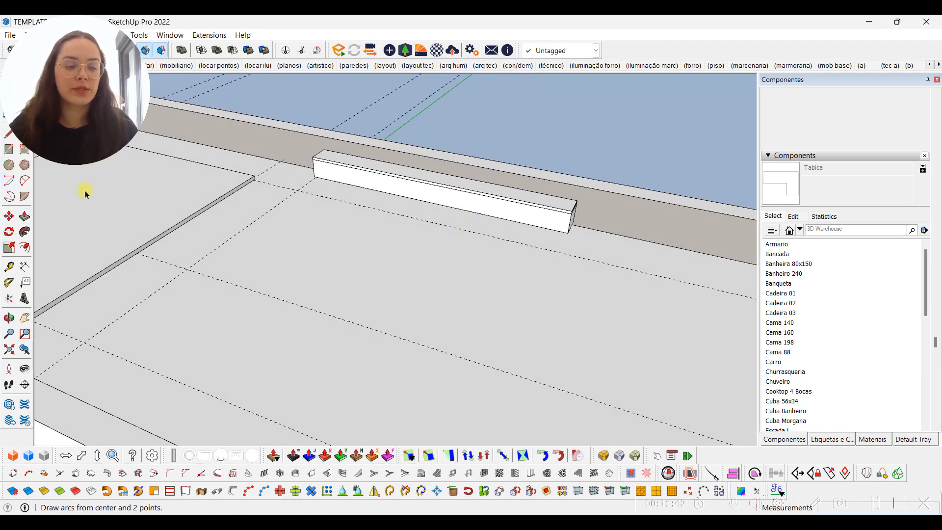
pyautogui.moveTo(363, 176); pyautogui.dragTo(404, 332, button='middle')
pyautogui.press('space')
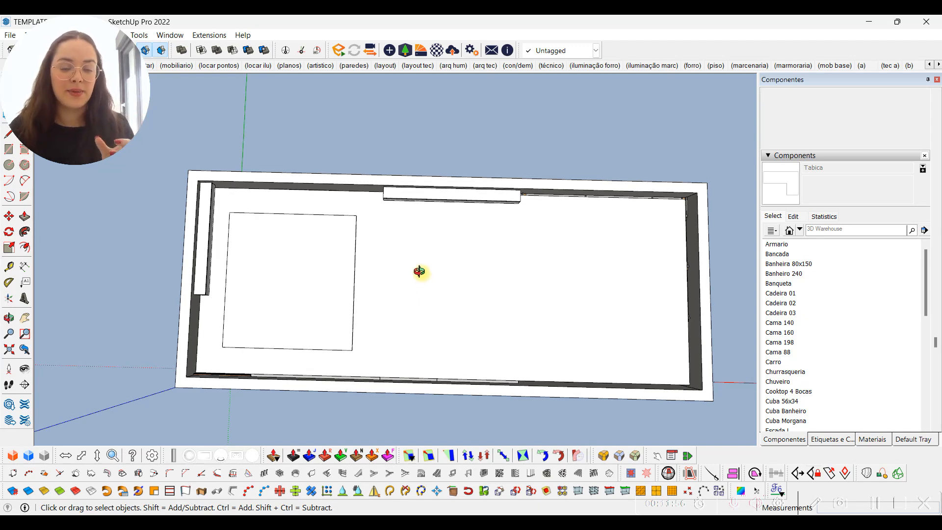
pyautogui.moveTo(584, 350)
pyautogui.mouseDown(button='middle')
pyautogui.moveTo(595, 333)
pyautogui.moveTo(599, 341)
pyautogui.mouseUp(button='middle')
pyautogui.moveTo(399, 235); pyautogui.dragTo(542, 309, button='middle')
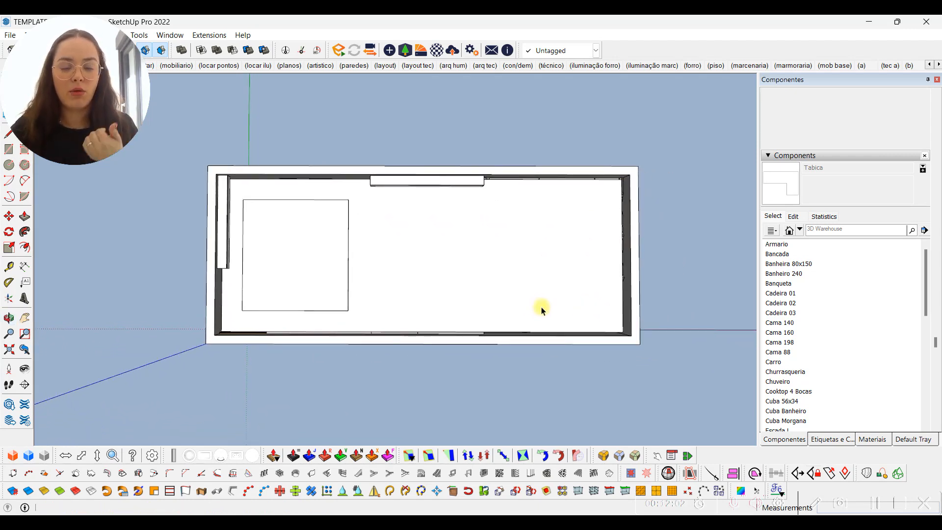
pyautogui.moveTo(564, 321); pyautogui.dragTo(558, 303, button='middle')
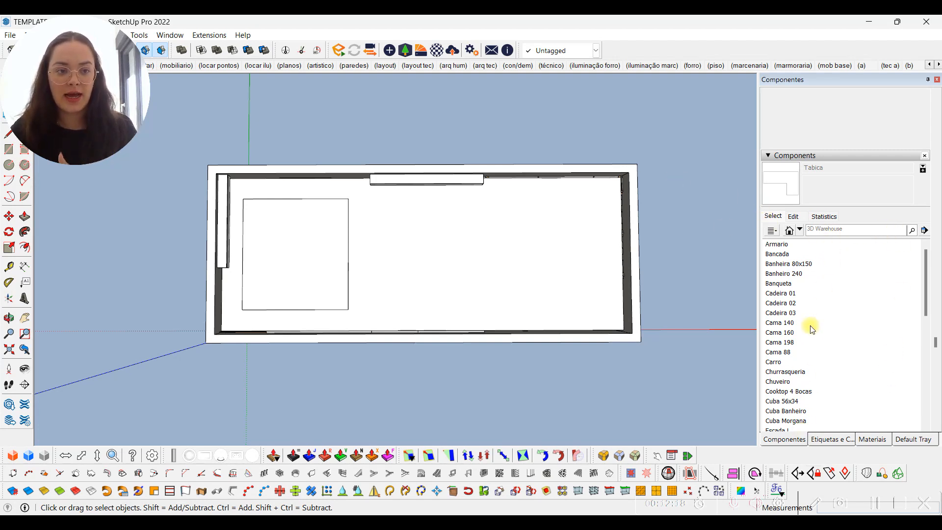
# Load the ILUMINAÇÃO folder from _BIBLIOTECA as a local component collection
pyautogui.click(925, 231)
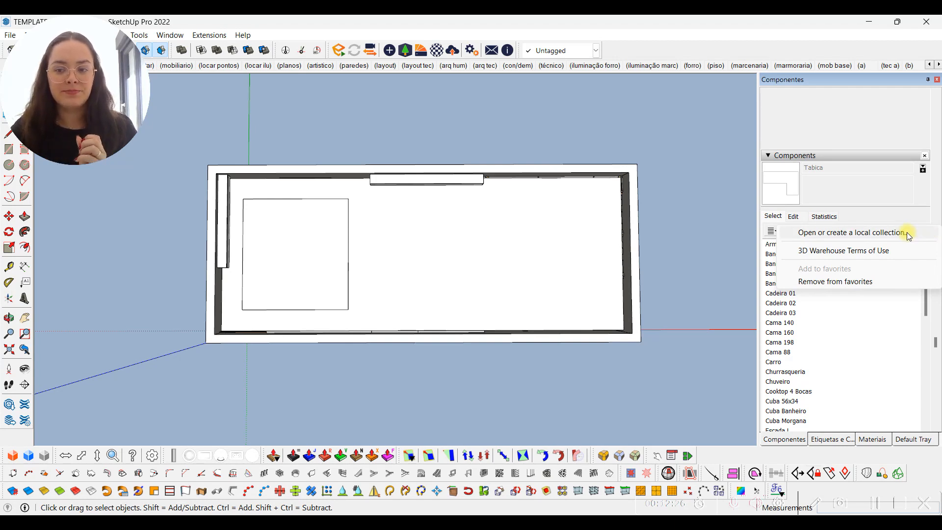
pyautogui.click(907, 231)
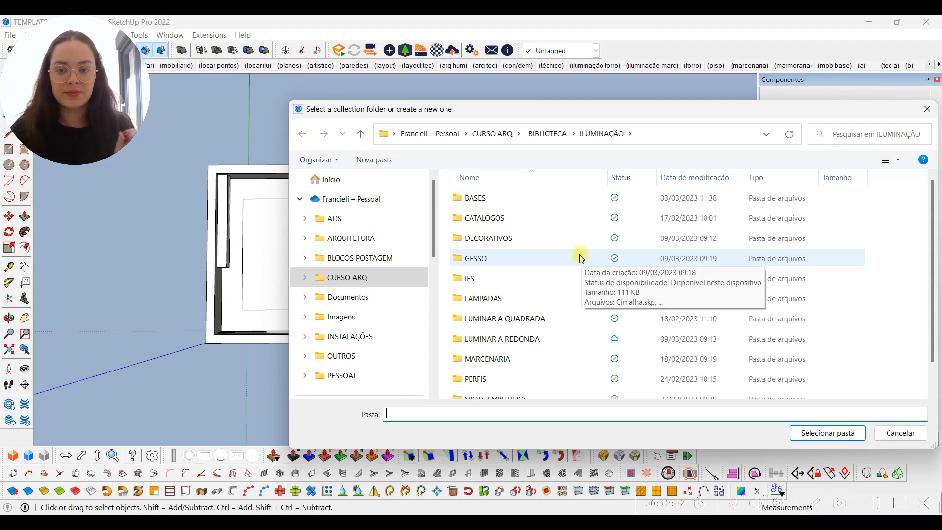
pyautogui.click(547, 133)
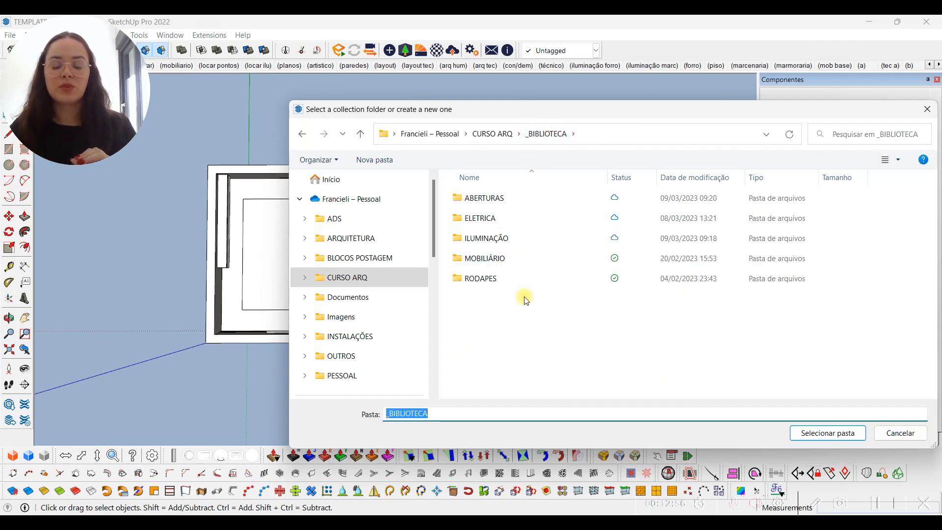
pyautogui.click(519, 243)
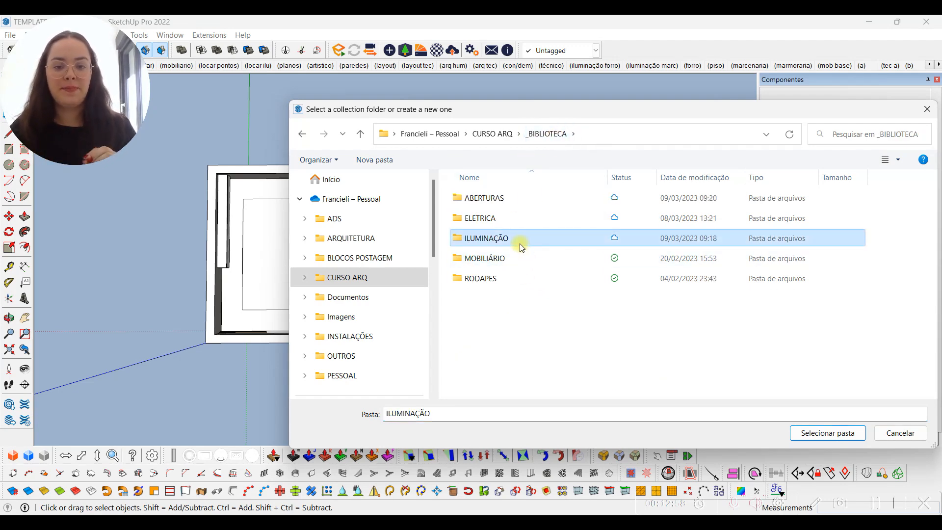
pyautogui.click(820, 437)
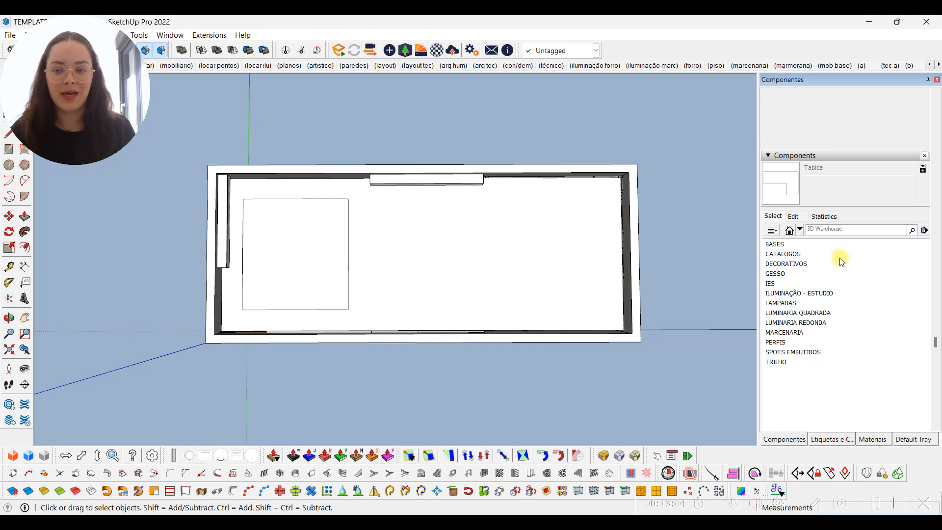
# Add the ILUMINAÇÃO collection to the favorites, reopen it from there and browse into its GESSO folder
pyautogui.click(926, 232)
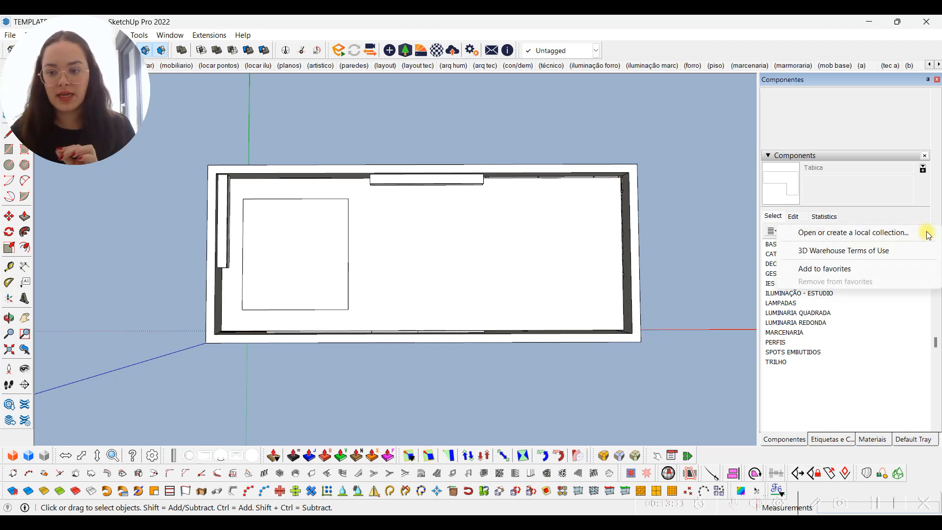
pyautogui.click(856, 268)
pyautogui.click(801, 230)
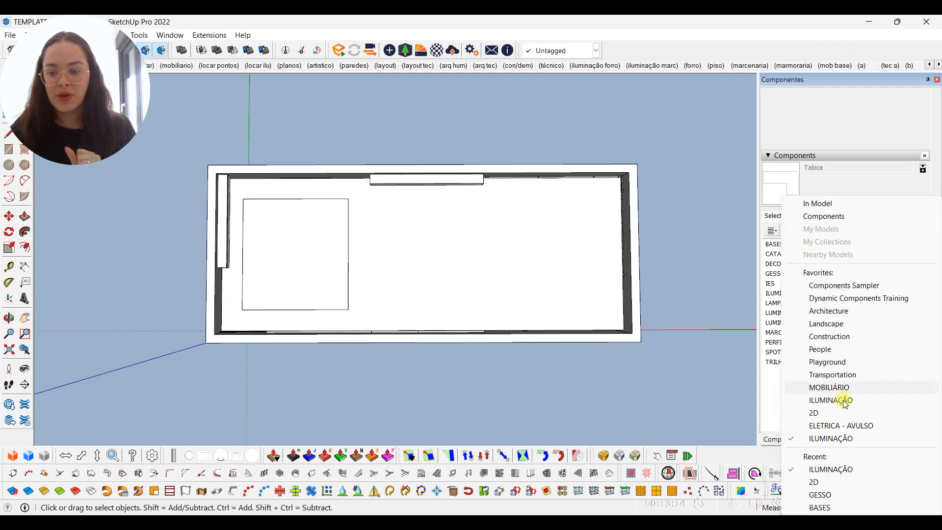
pyautogui.click(843, 440)
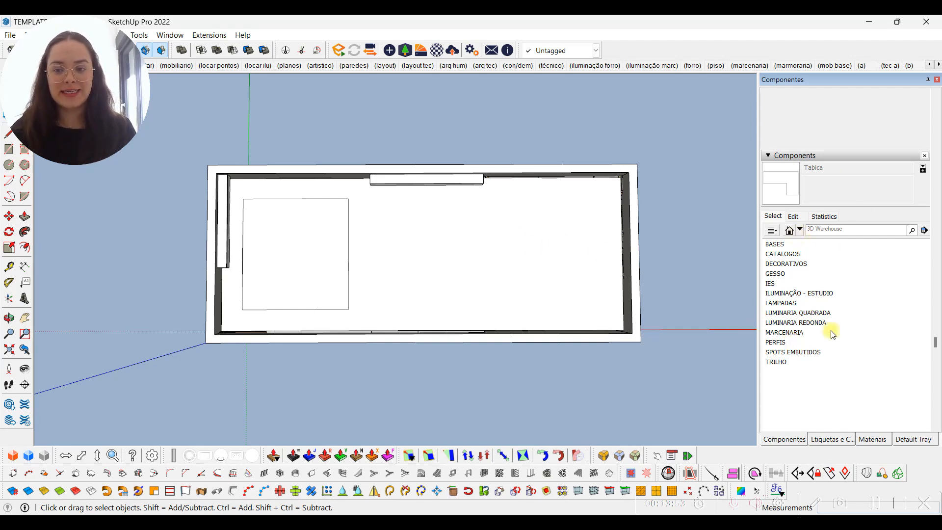
pyautogui.click(777, 273)
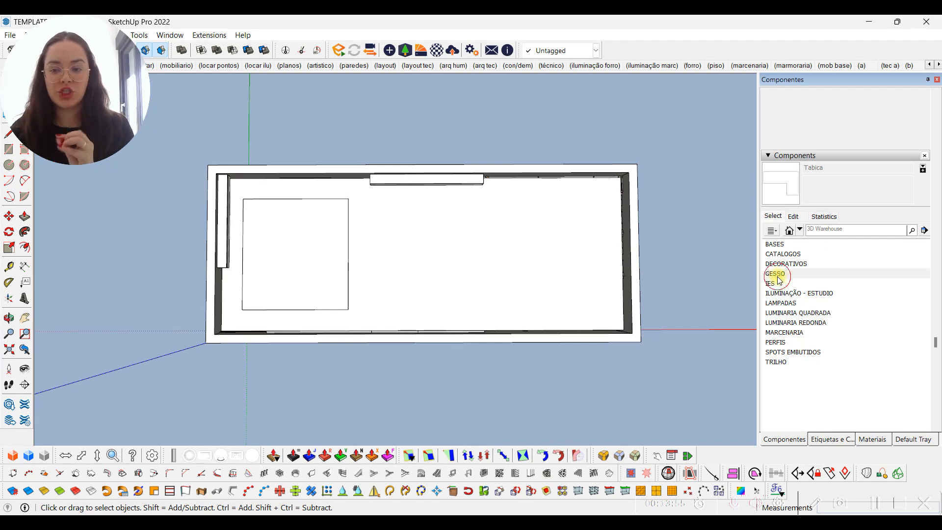
pyautogui.moveTo(420, 269); pyautogui.dragTo(373, 246, button='middle')
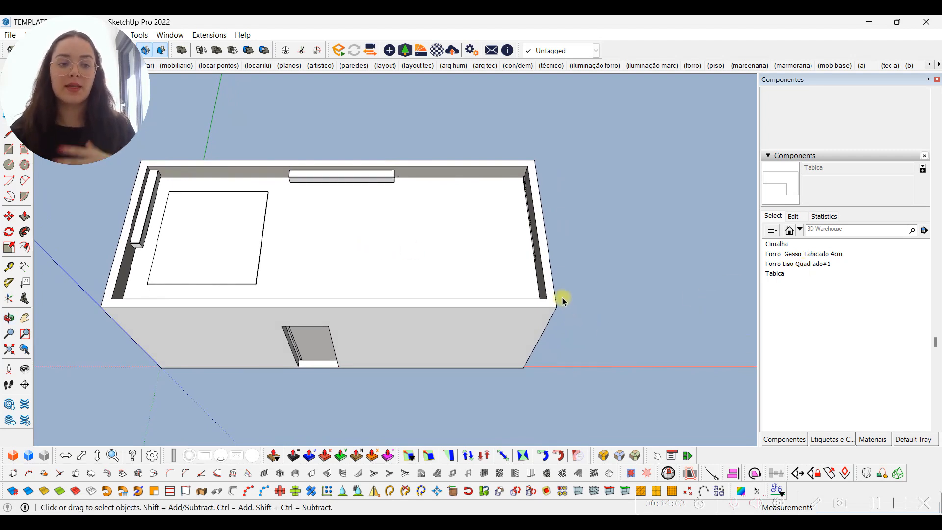
# Place the Forro Gesso Tabicado 4cm component on the open ground beside the building
pyautogui.click(799, 255)
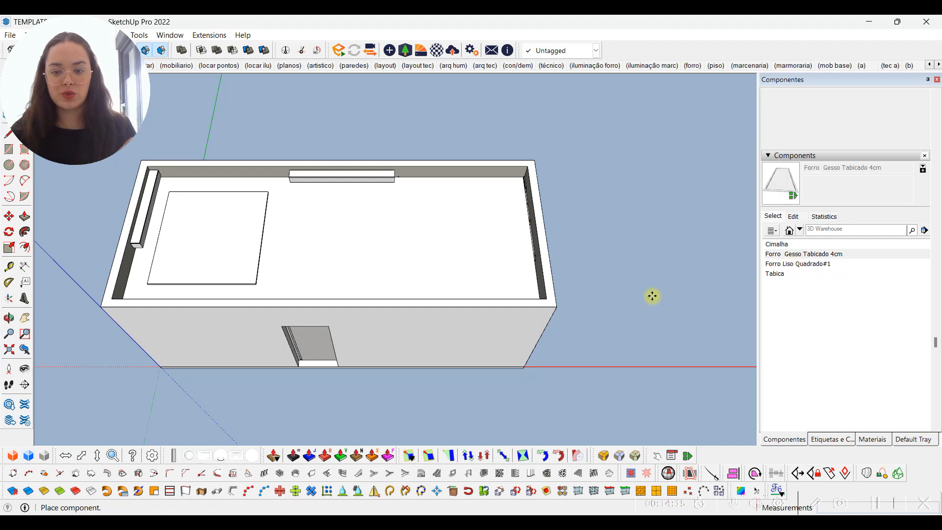
pyautogui.keyDown('shift'); pyautogui.moveTo(608, 326); pyautogui.dragTo(525, 350, button='middle'); pyautogui.keyUp('shift')
pyautogui.click(522, 337)
pyautogui.press('space')
# Stretch the placed ceiling component along the red axis with Scale, first by a factor of about 2.18 and once more
pyautogui.moveTo(579, 366); pyautogui.dragTo(541, 279, button='middle')
pyautogui.scroll(3, 584, 314)
pyautogui.press('s')
pyautogui.click(530, 260)
pyautogui.click(674, 257)
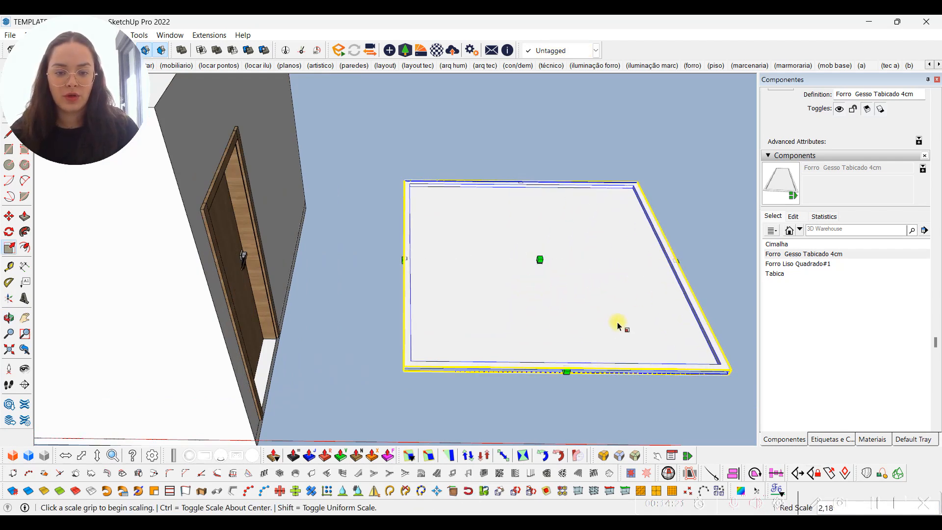
pyautogui.moveTo(496, 197); pyautogui.dragTo(479, 351, button='middle')
pyautogui.press('space')
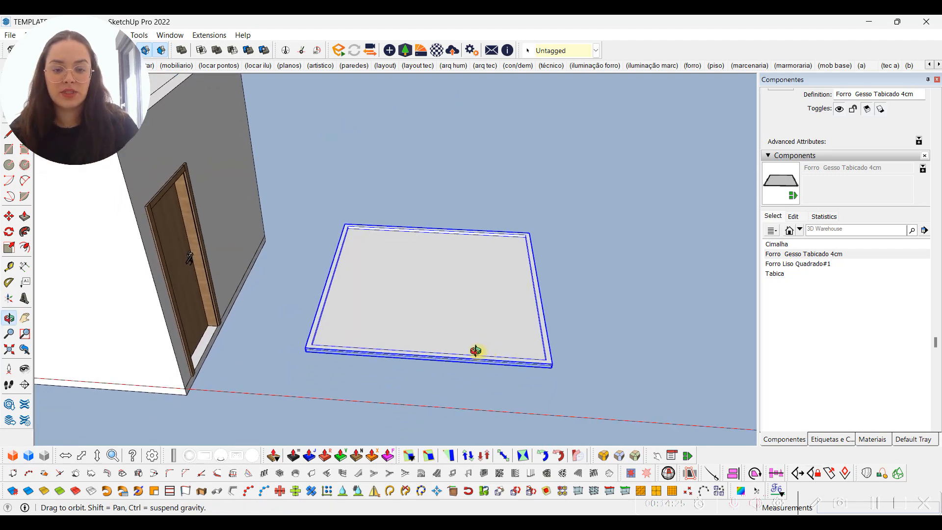
pyautogui.press('s')
pyautogui.click(538, 292)
pyautogui.click(679, 296)
# Inspect the stretched ceiling component from below and above, and delete it
pyautogui.moveTo(391, 349); pyautogui.dragTo(543, 187, button='middle')
pyautogui.press('space')
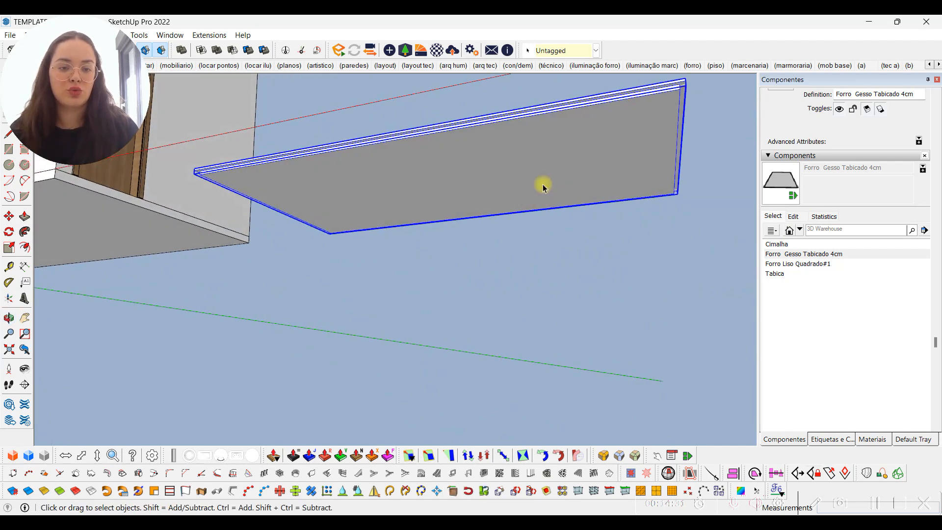
pyautogui.moveTo(210, 287); pyautogui.dragTo(564, 317, button='middle')
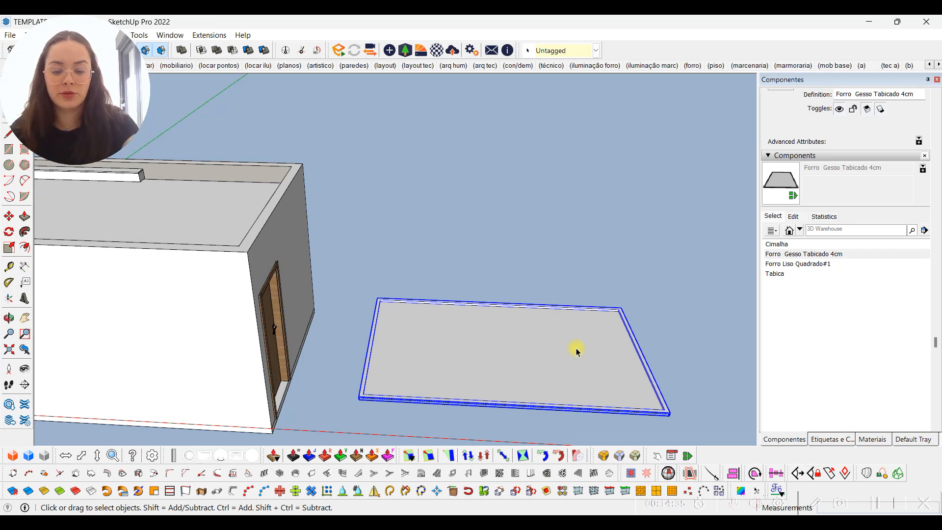
pyautogui.press('Delete')
# Place the Forro Liso Quadrado#1 component beside the building and rotate it so its long side runs along the red axis
pyautogui.click(791, 263)
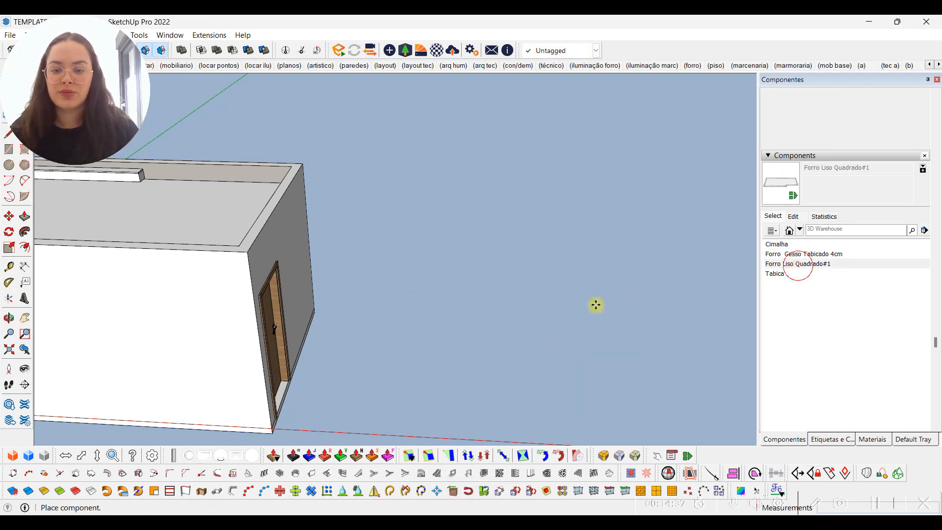
pyautogui.click(456, 368)
pyautogui.press('space')
pyautogui.scroll(5, 431, 351)
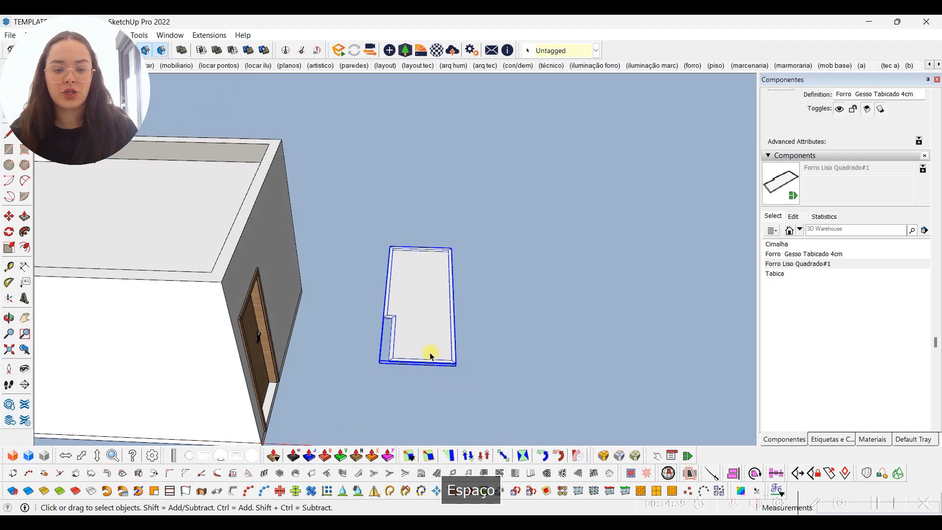
pyautogui.moveTo(378, 332); pyautogui.dragTo(438, 342, button='middle')
pyautogui.press('q')
pyautogui.click(437, 338)
pyautogui.press('space')
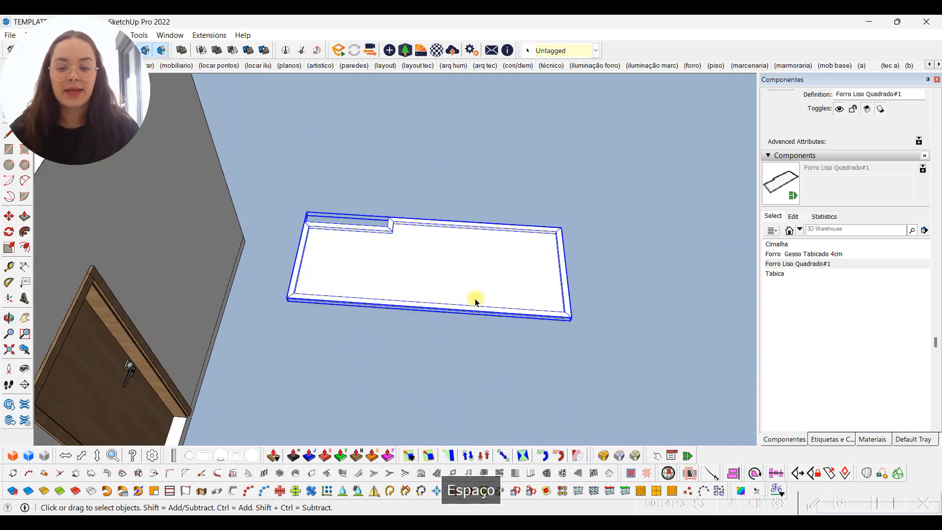
pyautogui.moveTo(476, 302); pyautogui.dragTo(488, 312, button='middle')
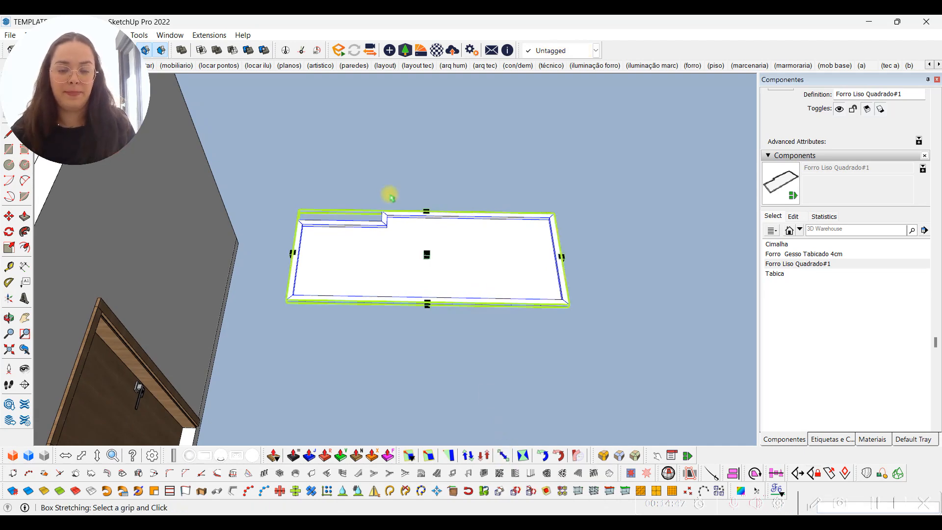
# Position the Box Stretching dividing plane across the recessed part of the placed ceiling component
pyautogui.moveTo(530, 294); pyautogui.dragTo(344, 147, button='middle')
pyautogui.scroll(1, 439, 378)
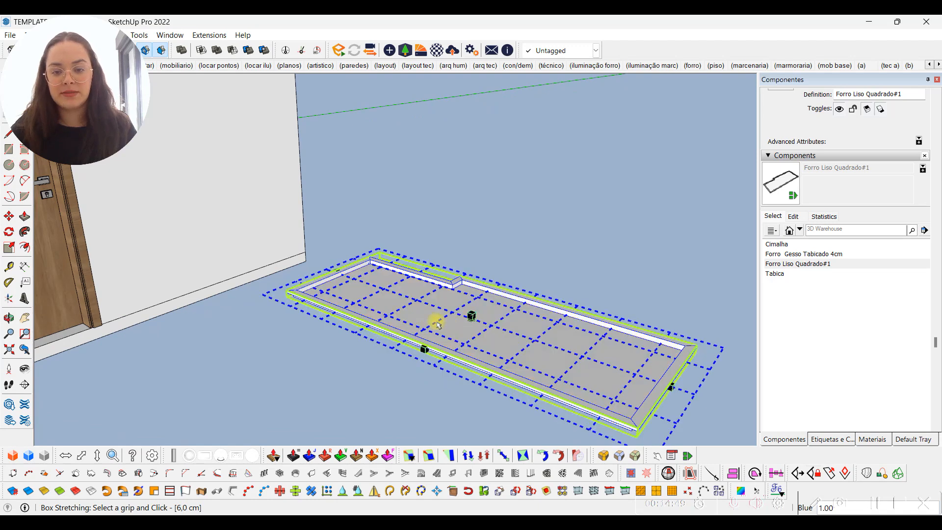
pyautogui.scroll(-2, 448, 322)
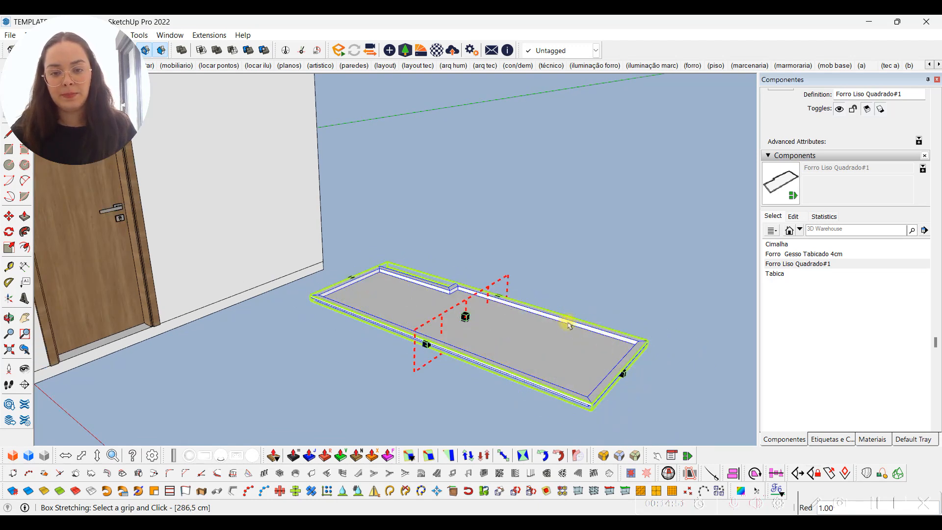
pyautogui.click(510, 290)
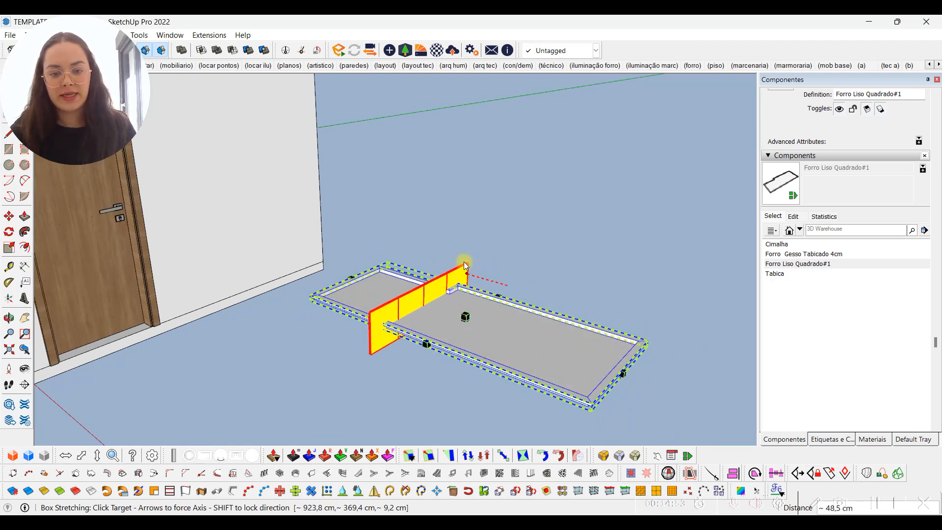
pyautogui.click(353, 313)
pyautogui.press('space')
pyautogui.moveTo(353, 312); pyautogui.dragTo(407, 346, button='middle')
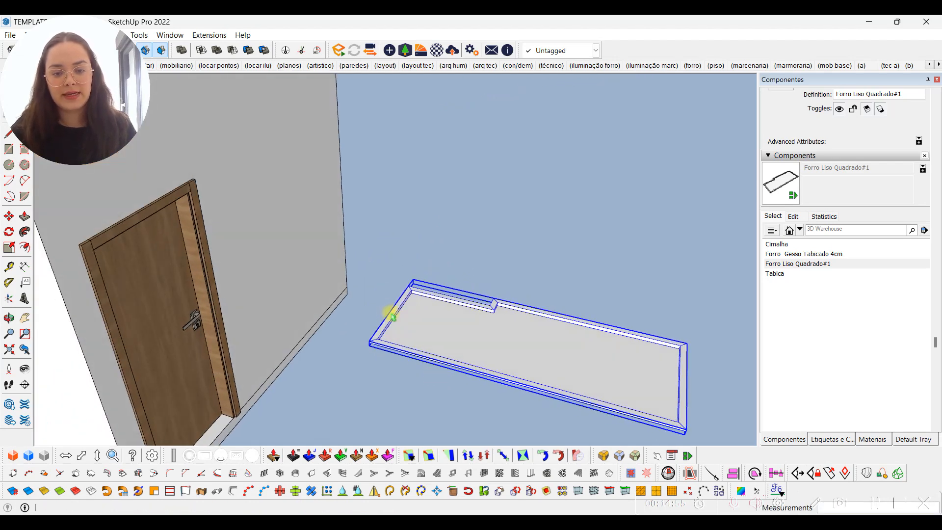
# Box-stretch the recessed end of the ceiling component along the red axis by a factor of about 1.09
pyautogui.click(416, 308)
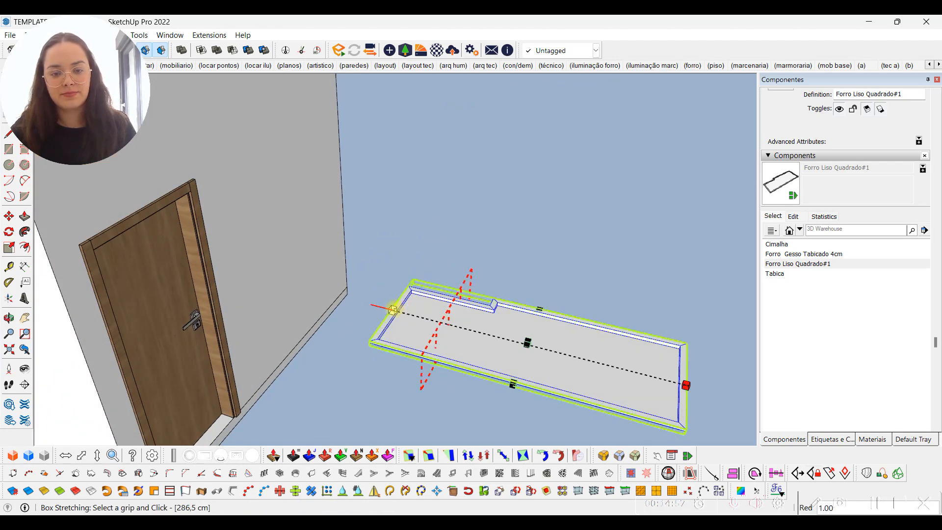
pyautogui.click(393, 309)
pyautogui.click(370, 304)
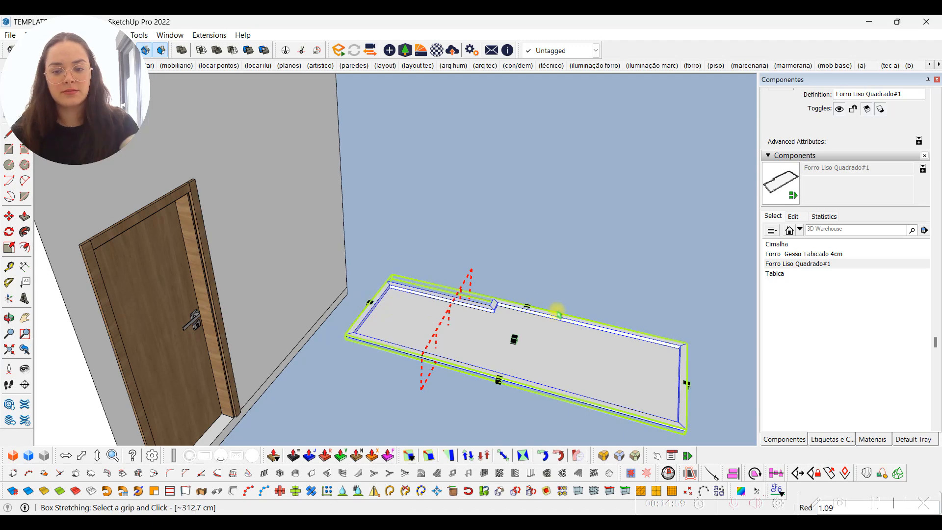
pyautogui.moveTo(574, 337); pyautogui.dragTo(688, 378, button='middle')
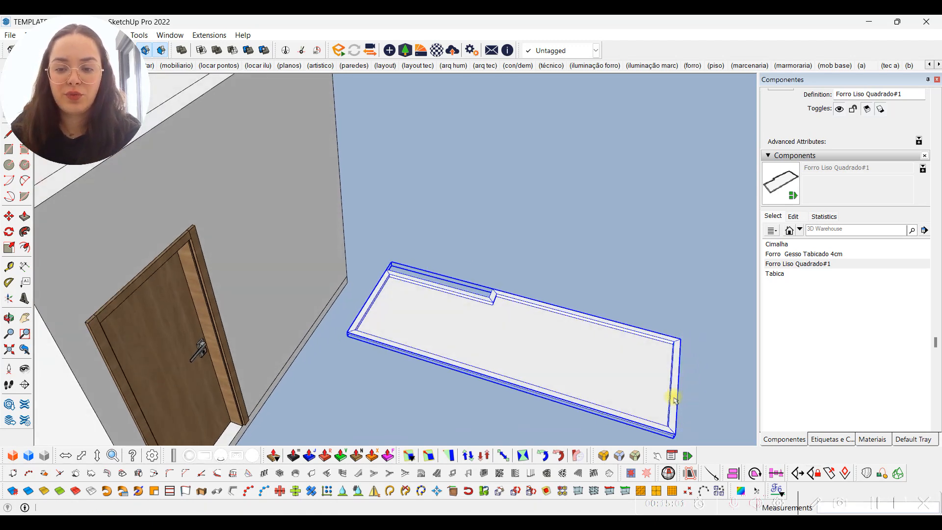
pyautogui.moveTo(393, 267); pyautogui.dragTo(492, 322, button='middle')
pyautogui.press('space')
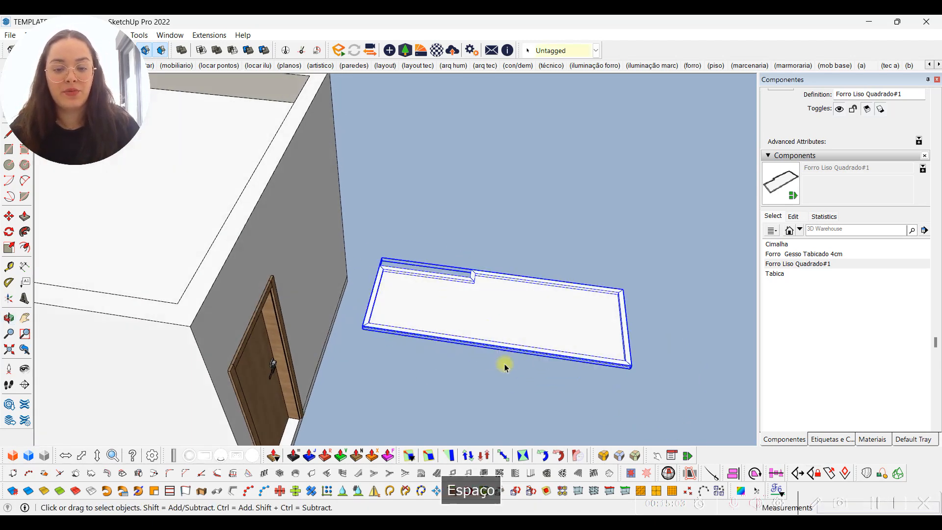
# Inspect the stretched Forro Liso Quadrado#1 component from several angles and delete it
pyautogui.keyDown('shift'); pyautogui.moveTo(511, 382); pyautogui.dragTo(539, 212, button='middle'); pyautogui.keyUp('shift')
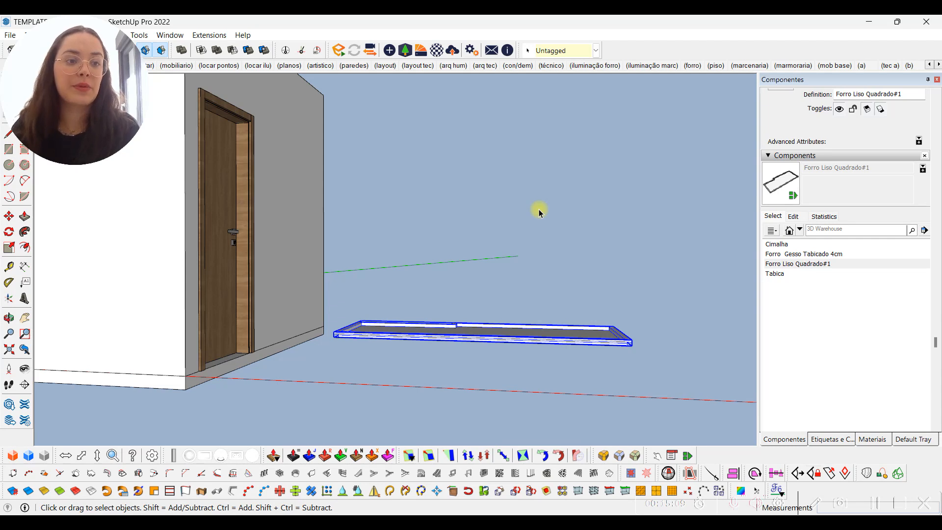
pyautogui.moveTo(498, 263); pyautogui.dragTo(501, 349, button='middle')
pyautogui.press('Delete')
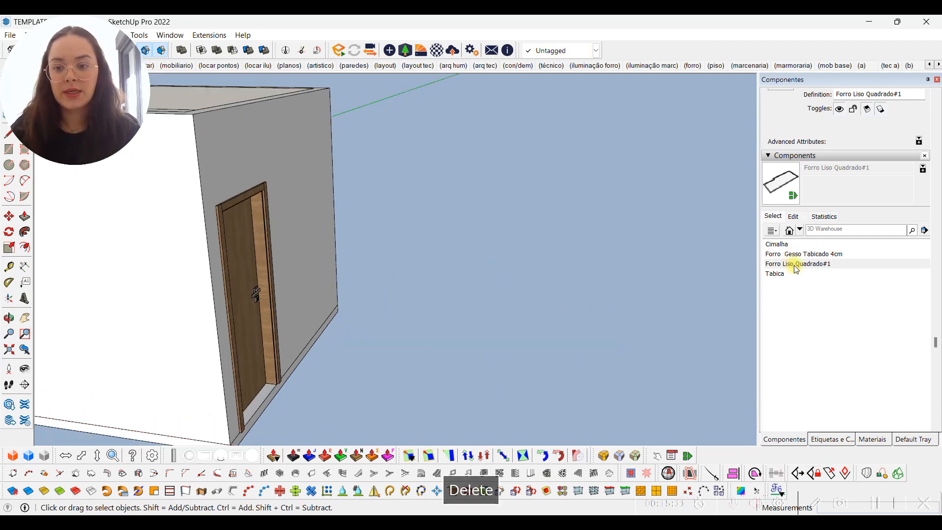
# Place the Tabica profile component on the open ground near the building's corner
pyautogui.click(780, 277)
pyautogui.moveTo(425, 373); pyautogui.dragTo(310, 344, button='middle')
pyautogui.click(530, 320)
pyautogui.press('space')
pyautogui.moveTo(386, 342)
pyautogui.mouseDown(button='middle')
pyautogui.moveTo(368, 320)
pyautogui.moveTo(374, 364)
pyautogui.moveTo(383, 327)
pyautogui.moveTo(391, 357)
pyautogui.moveTo(384, 348)
pyautogui.mouseUp(button='middle')
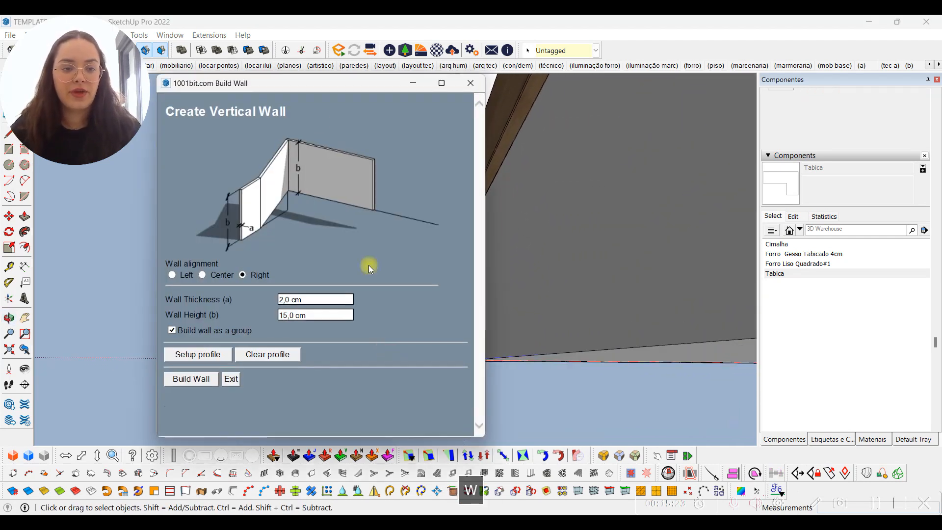
# Set the L-shaped Tabica face as the Build Wall profile, with the free end's inner corner as its reference point
pyautogui.moveTo(275, 84); pyautogui.dragTo(543, 92)
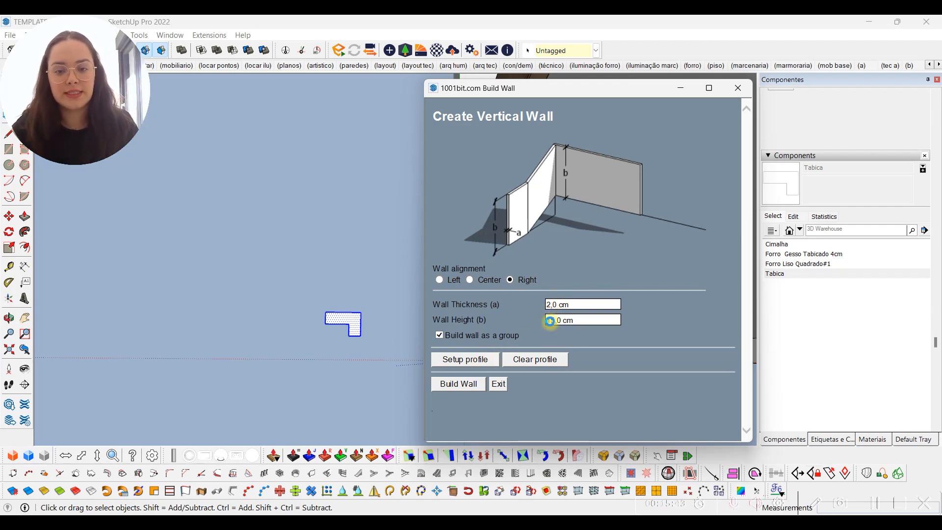
pyautogui.click(471, 361)
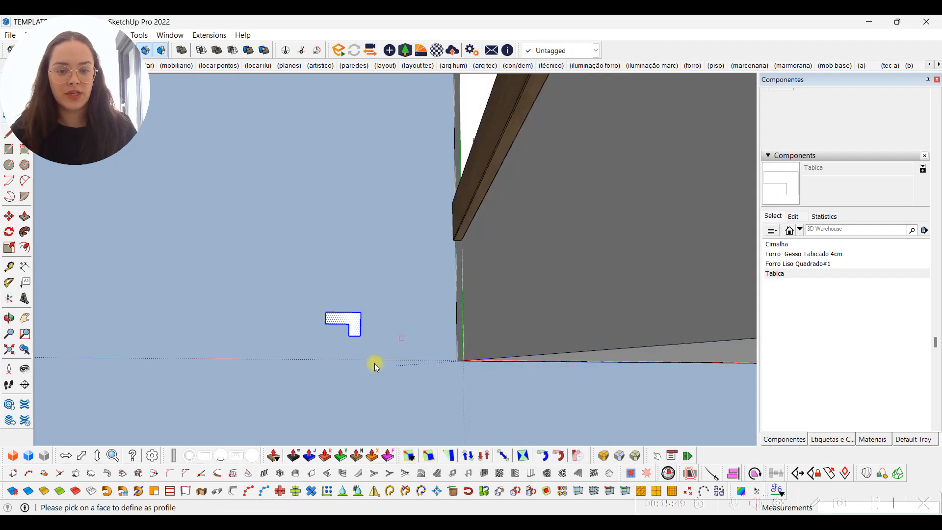
pyautogui.scroll(3, 348, 344)
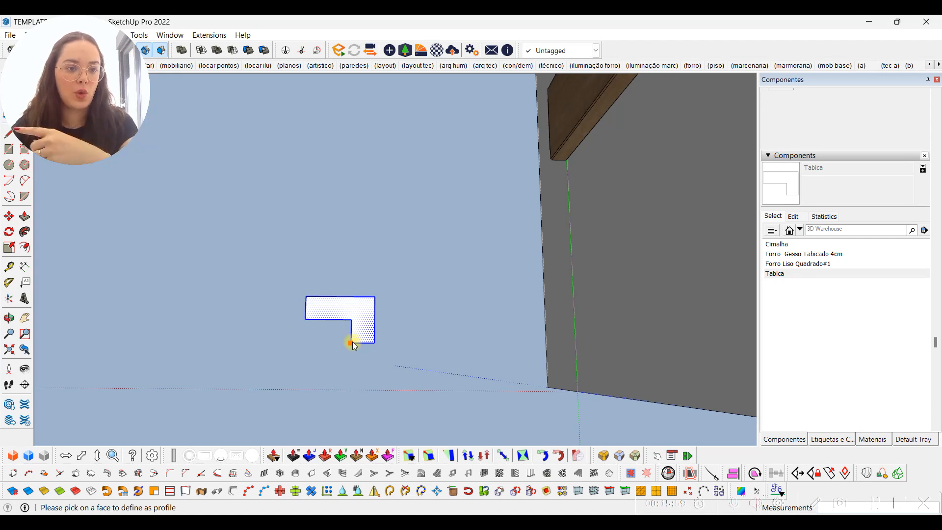
pyautogui.click(368, 345)
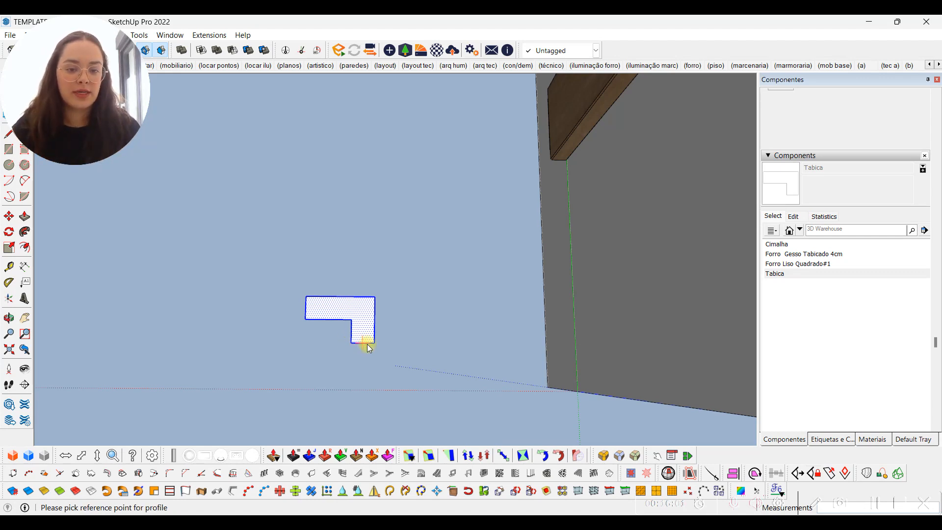
pyautogui.click(351, 342)
pyautogui.scroll(-10, 393, 340)
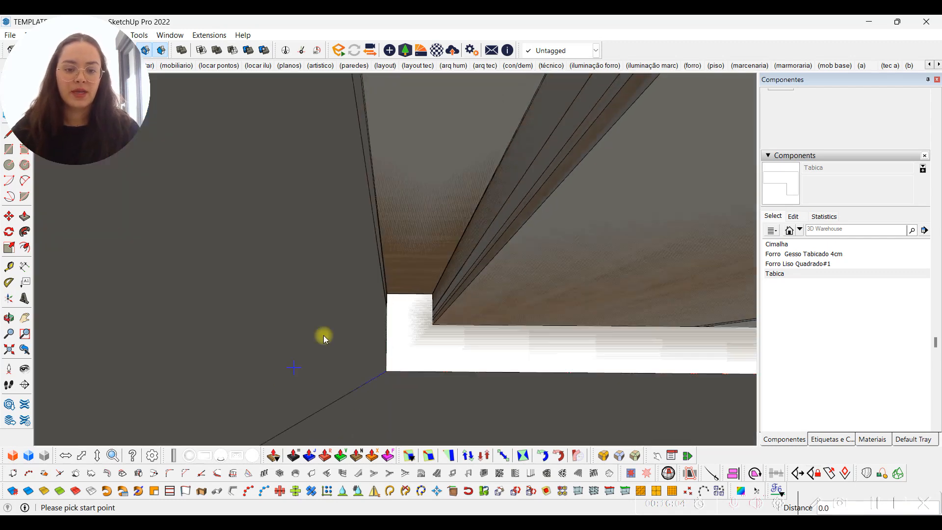
pyautogui.scroll(-2, 408, 301)
pyautogui.scroll(-8, 383, 339)
pyautogui.moveTo(355, 372); pyautogui.dragTo(309, 444, button='middle')
pyautogui.keyDown('shift'); pyautogui.moveTo(258, 231); pyautogui.dragTo(278, 349, button='middle'); pyautogui.keyUp('shift')
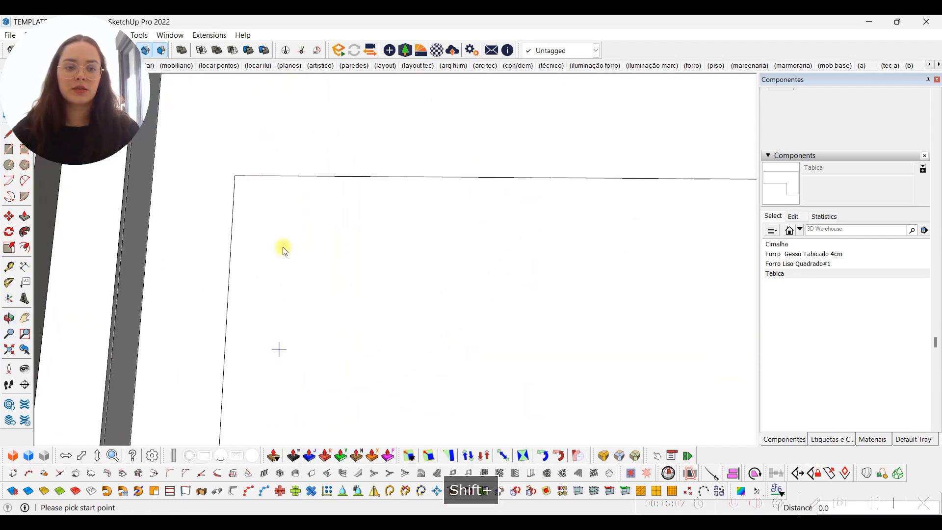
pyautogui.keyDown('shift'); pyautogui.moveTo(280, 197); pyautogui.dragTo(237, 363, button='middle'); pyautogui.keyUp('shift')
pyautogui.scroll(2, 124, 218)
pyautogui.scroll(-2, 505, 246)
pyautogui.moveTo(581, 263)
pyautogui.keyDown('shift'); pyautogui.mouseDown(button='middle')
pyautogui.moveTo(245, 273)
pyautogui.moveTo(498, 279)
pyautogui.mouseUp(button='middle'); pyautogui.keyUp('shift')
pyautogui.scroll(2, 632, 244)
pyautogui.click(638, 245)
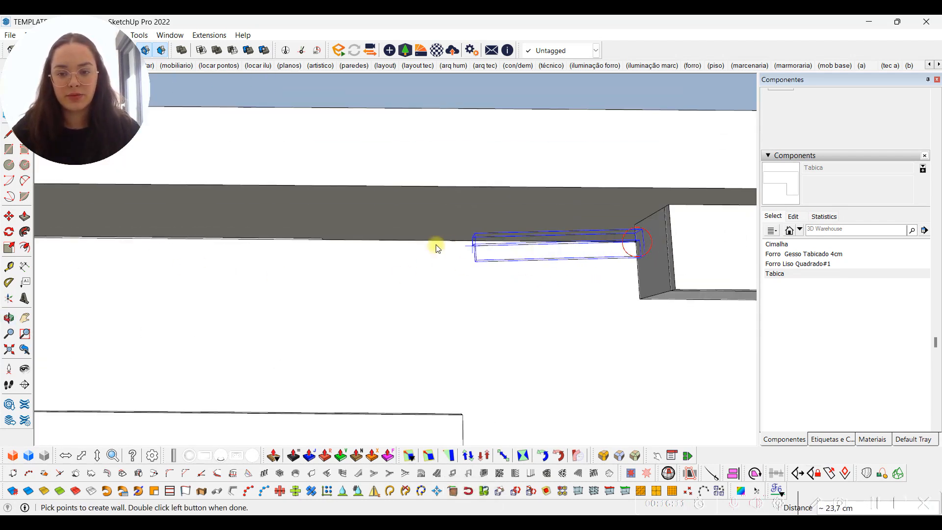
pyautogui.press('Escape')
# Build the tabica profile along the ceiling edge, about 256 cm from the side curtain box to the long wall's curtain box
pyautogui.keyDown('shift'); pyautogui.moveTo(278, 287); pyautogui.dragTo(604, 280, button='middle'); pyautogui.keyUp('shift')
pyautogui.keyDown('shift'); pyautogui.moveTo(122, 232); pyautogui.dragTo(372, 245, button='middle'); pyautogui.keyUp('shift')
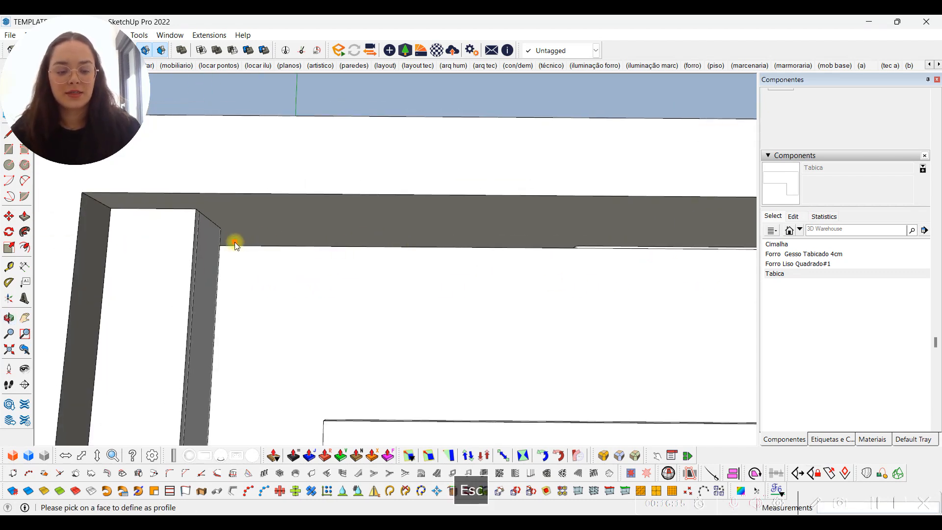
pyautogui.press('w')
pyautogui.click(478, 384)
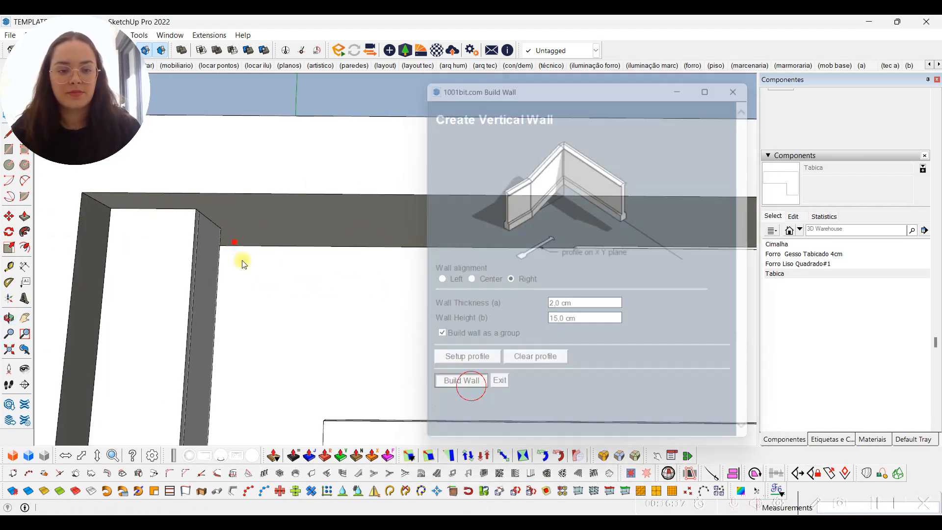
pyautogui.scroll(2, 219, 251)
pyautogui.click(220, 247)
pyautogui.moveTo(677, 250)
pyautogui.keyDown('shift'); pyautogui.mouseDown(button='middle')
pyautogui.moveTo(206, 255)
pyautogui.moveTo(363, 264)
pyautogui.moveTo(539, 255)
pyautogui.mouseUp(button='middle'); pyautogui.keyUp('shift')
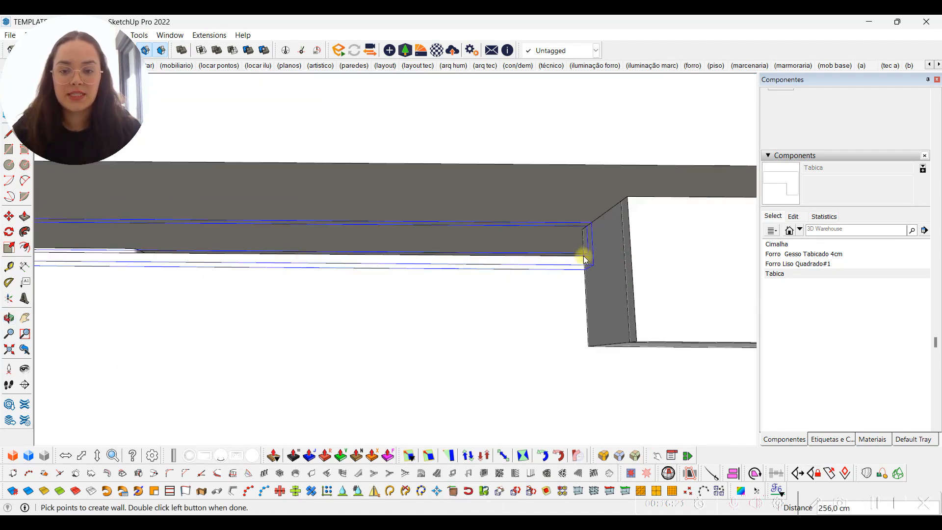
pyautogui.doubleClick(584, 255)
pyautogui.scroll(-2, 519, 259)
pyautogui.scroll(-2, 502, 257)
pyautogui.moveTo(514, 322); pyautogui.dragTo(523, 213, button='middle')
pyautogui.scroll(-4, 338, 254)
pyautogui.moveTo(344, 253)
pyautogui.mouseDown(button='middle')
pyautogui.moveTo(444, 225)
pyautogui.moveTo(498, 175)
pyautogui.mouseUp(button='middle')
pyautogui.scroll(6, 498, 175)
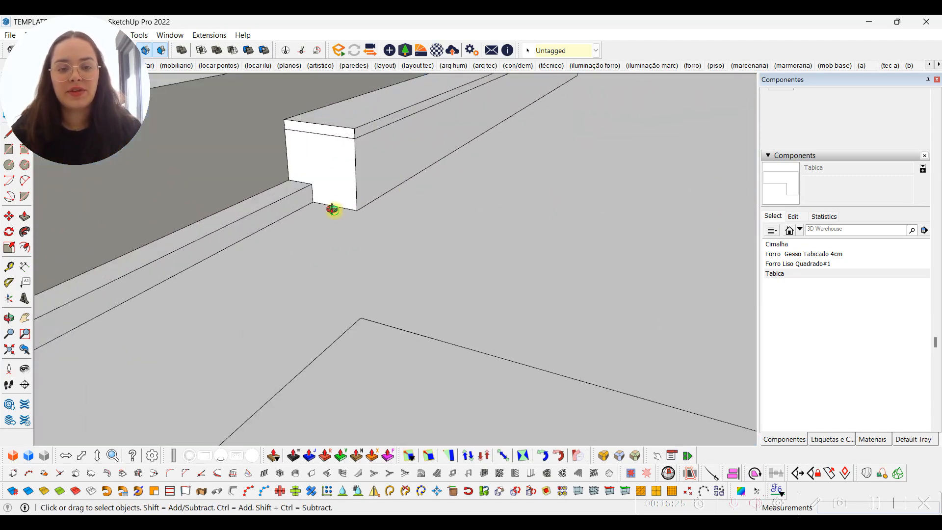
pyautogui.moveTo(330, 209)
pyautogui.mouseDown(button='middle')
pyautogui.moveTo(438, 124)
pyautogui.moveTo(479, 108)
pyautogui.moveTo(498, 109)
pyautogui.moveTo(499, 120)
pyautogui.moveTo(498, 99)
pyautogui.moveTo(442, 70)
pyautogui.moveTo(388, 57)
pyautogui.moveTo(408, 63)
pyautogui.moveTo(230, 419)
pyautogui.mouseUp(button='middle')
# Build the tabica profile around the remaining room perimeter, linking the free ends of the two curtain boxes
pyautogui.scroll(-3, 255, 311)
pyautogui.keyDown('shift'); pyautogui.moveTo(413, 275); pyautogui.dragTo(292, 374, button='middle'); pyautogui.keyUp('shift')
pyautogui.moveTo(549, 211)
pyautogui.keyDown('shift'); pyautogui.mouseDown(button='middle')
pyautogui.moveTo(410, 324)
pyautogui.moveTo(343, 343)
pyautogui.mouseUp(button='middle'); pyautogui.keyUp('shift')
pyautogui.press('w')
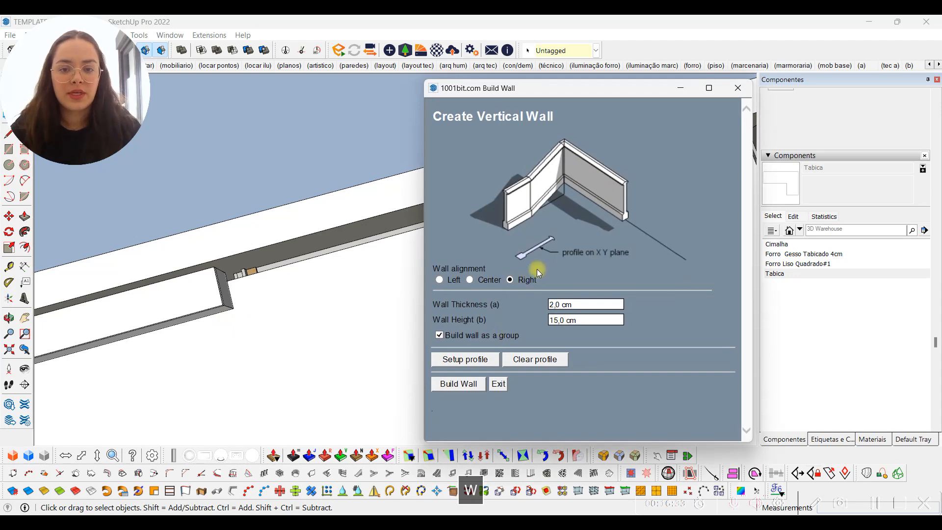
pyautogui.click(467, 388)
pyautogui.moveTo(364, 372)
pyautogui.mouseDown(button='middle')
pyautogui.moveTo(210, 320)
pyautogui.moveTo(231, 188)
pyautogui.mouseUp(button='middle')
pyautogui.scroll(3, 208, 248)
pyautogui.scroll(3, 228, 176)
pyautogui.click(217, 162)
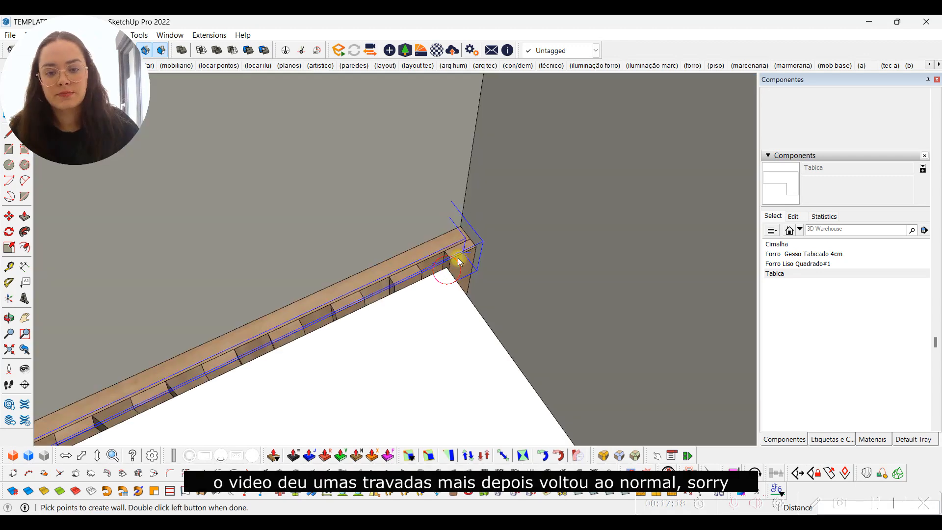
pyautogui.moveTo(460, 261); pyautogui.dragTo(541, 293, button='middle')
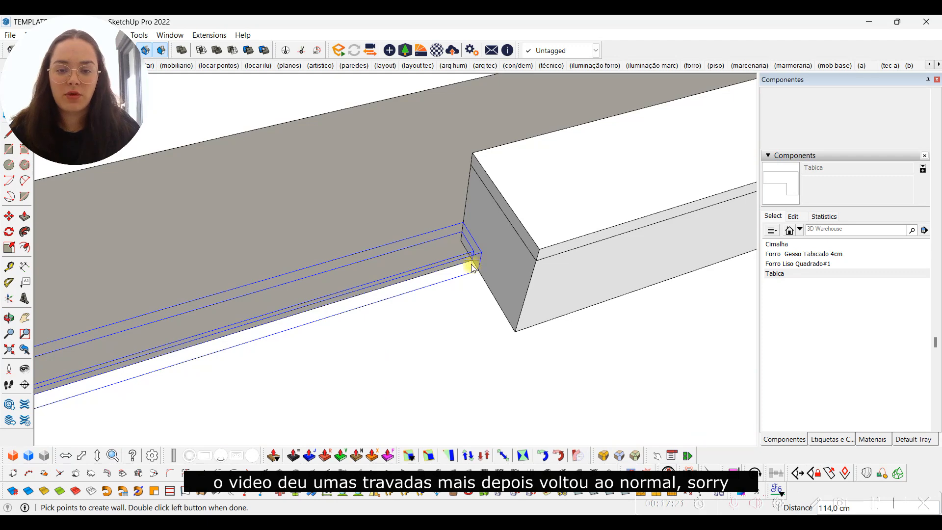
pyautogui.doubleClick(473, 260)
pyautogui.scroll(-5, 355, 190)
pyautogui.press('space')
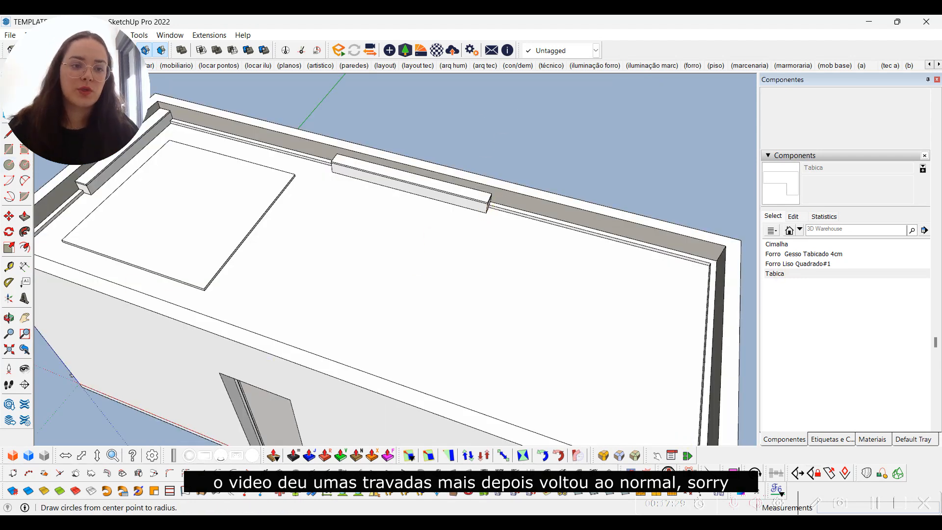
# Open the long wall's curtain box for editing and imprint the tabica's outline on its end face
pyautogui.moveTo(452, 204); pyautogui.dragTo(502, 251, button='middle')
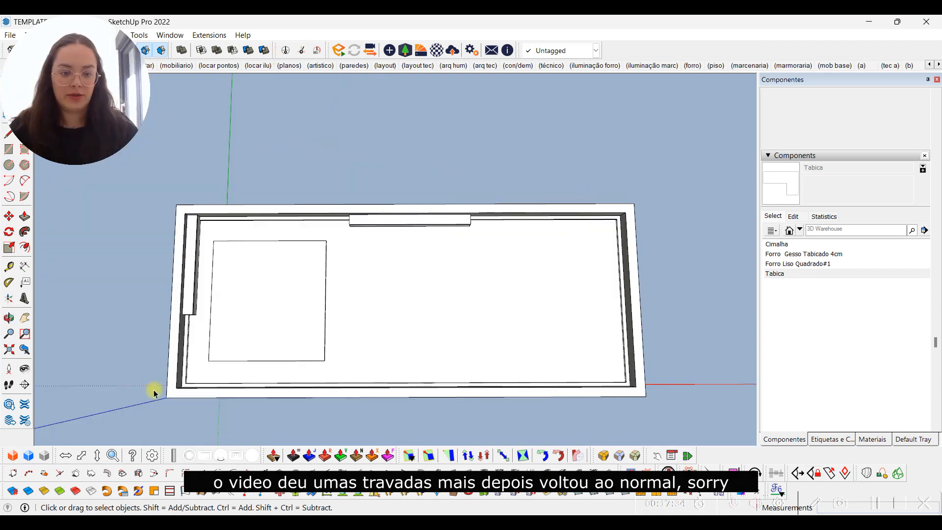
pyautogui.moveTo(154, 389); pyautogui.dragTo(287, 128, button='middle')
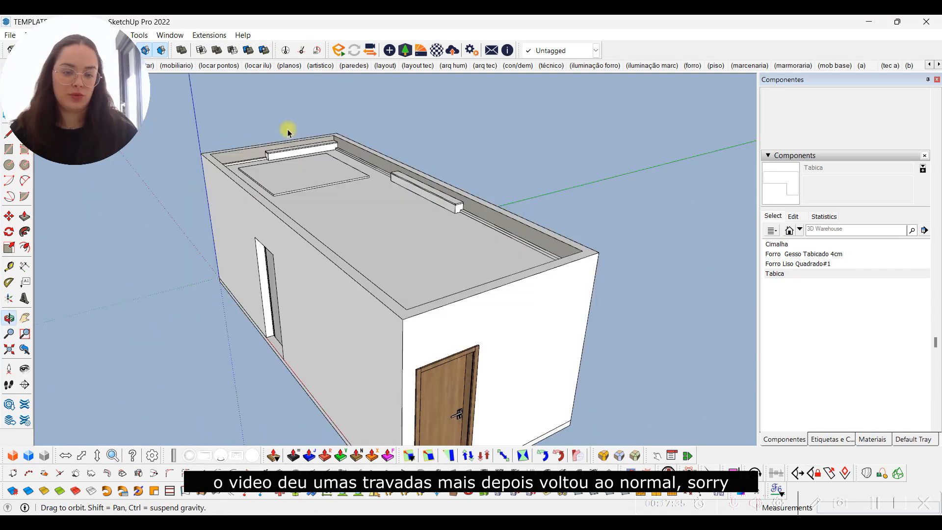
pyautogui.scroll(5, 288, 130)
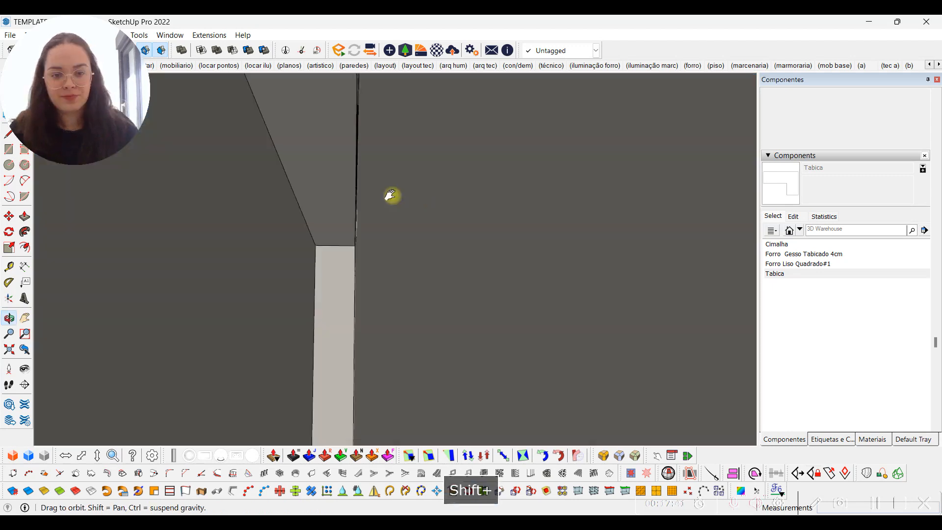
pyautogui.moveTo(419, 196); pyautogui.dragTo(464, 201, button='middle')
pyautogui.scroll(2, 449, 211)
pyautogui.click(355, 204)
pyautogui.doubleClick(355, 204)
pyautogui.click(356, 205)
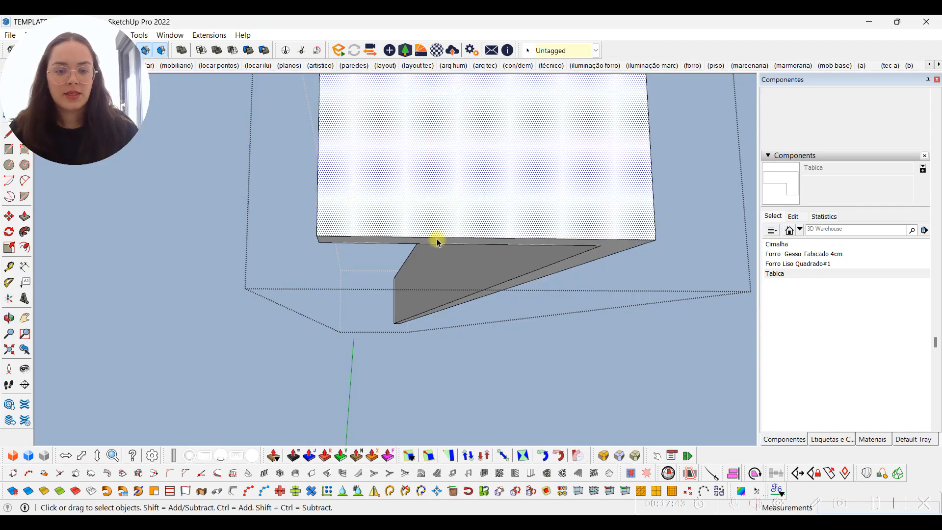
pyautogui.moveTo(437, 238); pyautogui.dragTo(425, 210, button='middle')
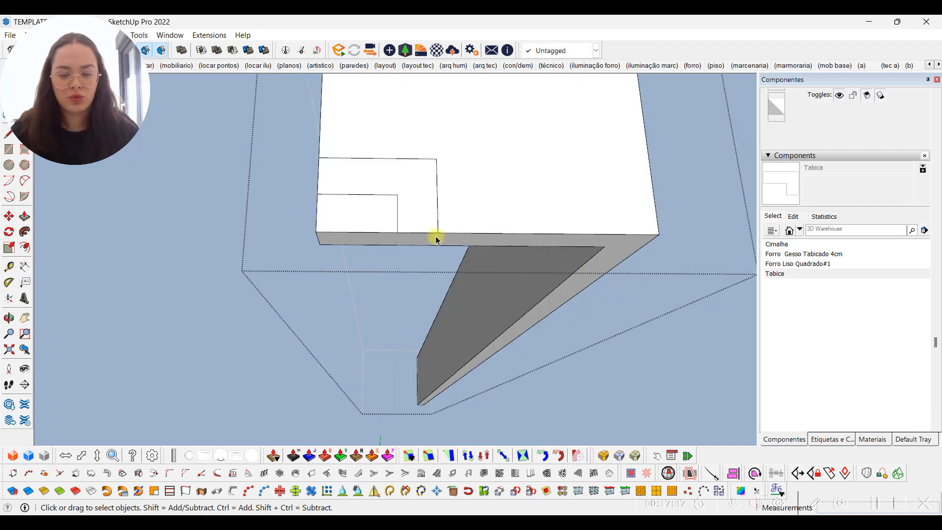
# Push the small corner rectangle out of the curtain box's 2 cm thick end panel so the tabica can pass
pyautogui.press('p')
pyautogui.click(333, 268)
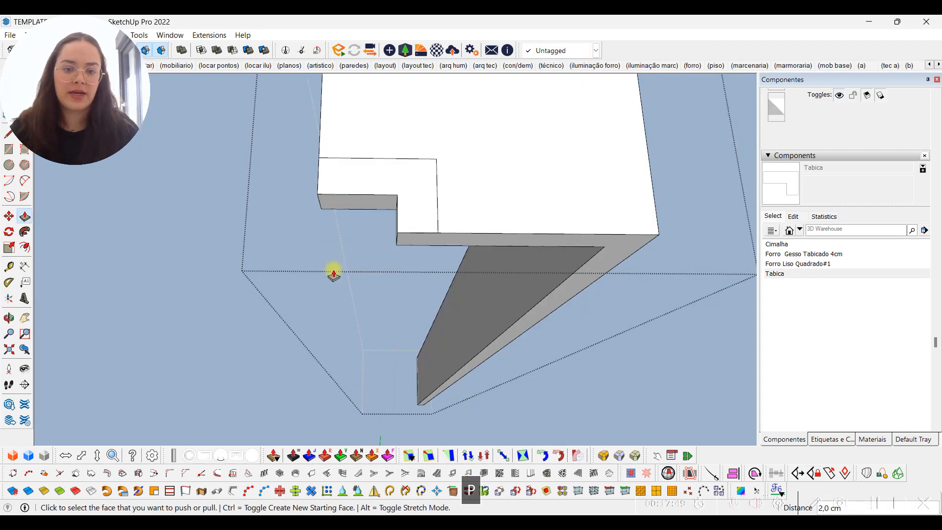
pyautogui.press('space')
pyautogui.press('Escape')
# Examine from inside the room how the tabica meets the curtain boxes and walls
pyautogui.moveTo(437, 202); pyautogui.dragTo(517, 115, button='middle')
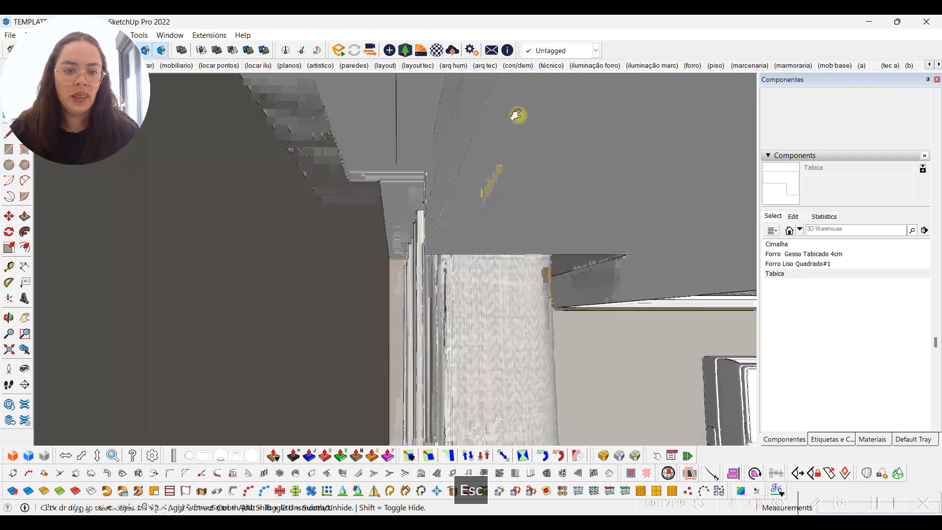
pyautogui.moveTo(518, 115); pyautogui.dragTo(389, 216, button='middle')
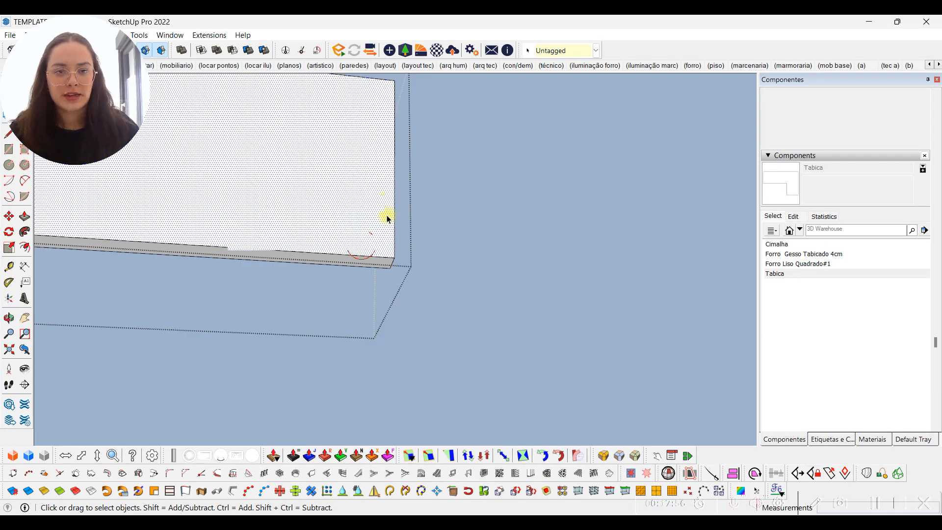
pyautogui.keyDown('shift'); pyautogui.moveTo(621, 267); pyautogui.dragTo(82, 296, button='middle'); pyautogui.keyUp('shift')
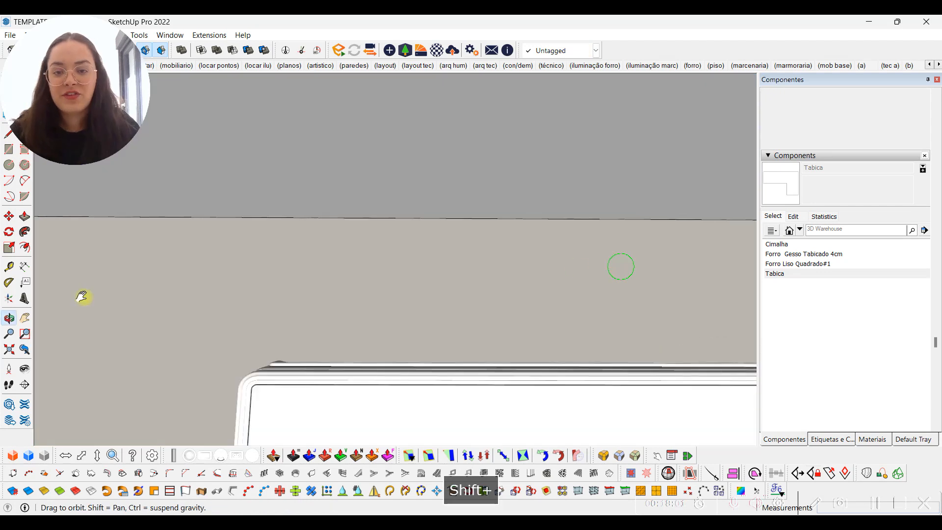
pyautogui.keyDown('shift'); pyautogui.moveTo(587, 255); pyautogui.dragTo(384, 218, button='middle'); pyautogui.keyUp('shift')
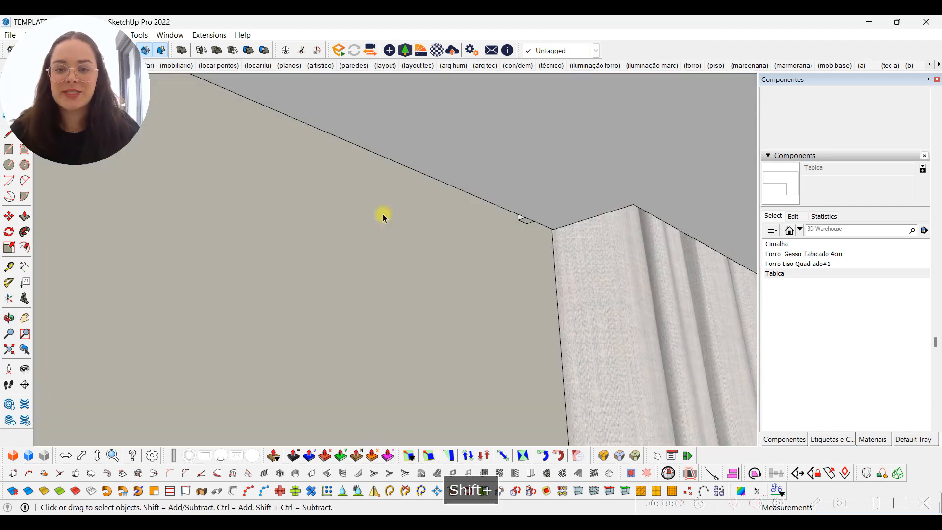
pyautogui.moveTo(501, 200); pyautogui.dragTo(549, 214, button='middle')
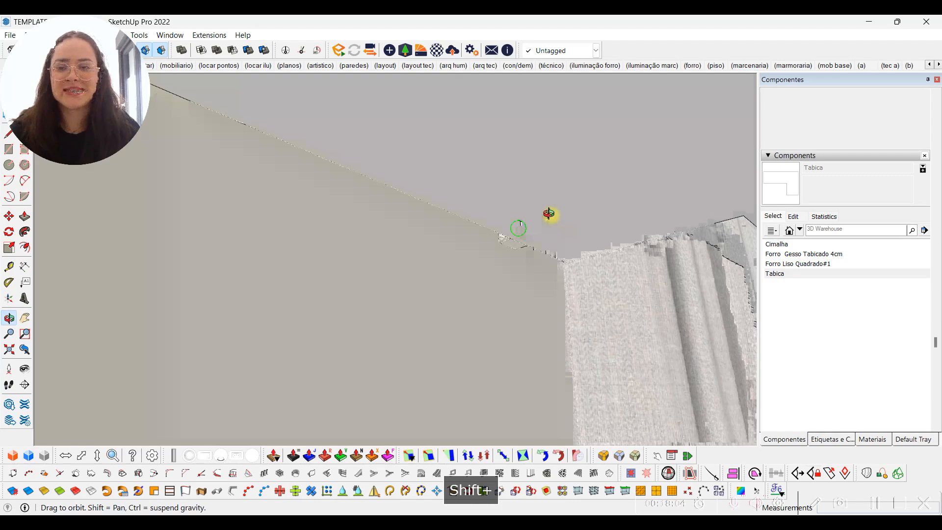
pyautogui.press('Escape')
pyautogui.moveTo(540, 240); pyautogui.dragTo(503, 354, button='middle')
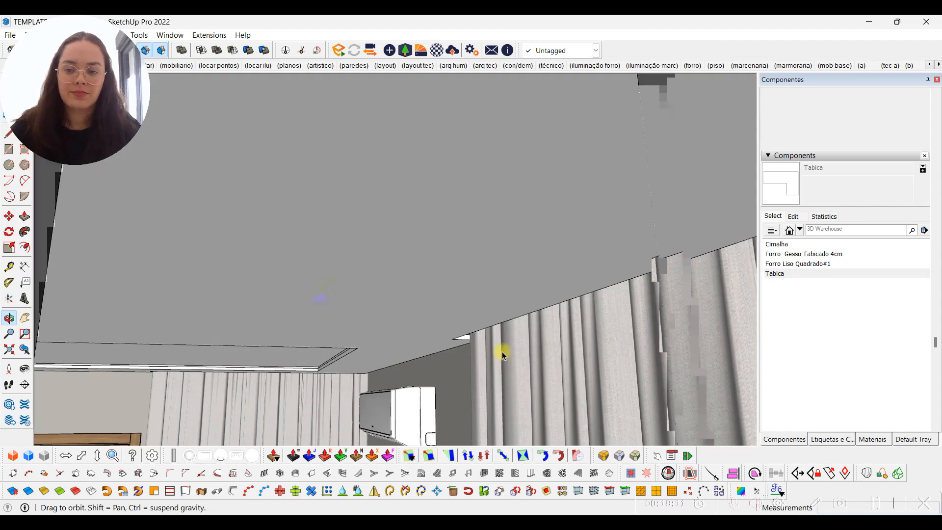
pyautogui.moveTo(502, 353); pyautogui.dragTo(532, 224, button='middle')
pyautogui.moveTo(499, 308); pyautogui.dragTo(412, 220, button='middle')
pyautogui.scroll(-4, 511, 291)
pyautogui.press('h')
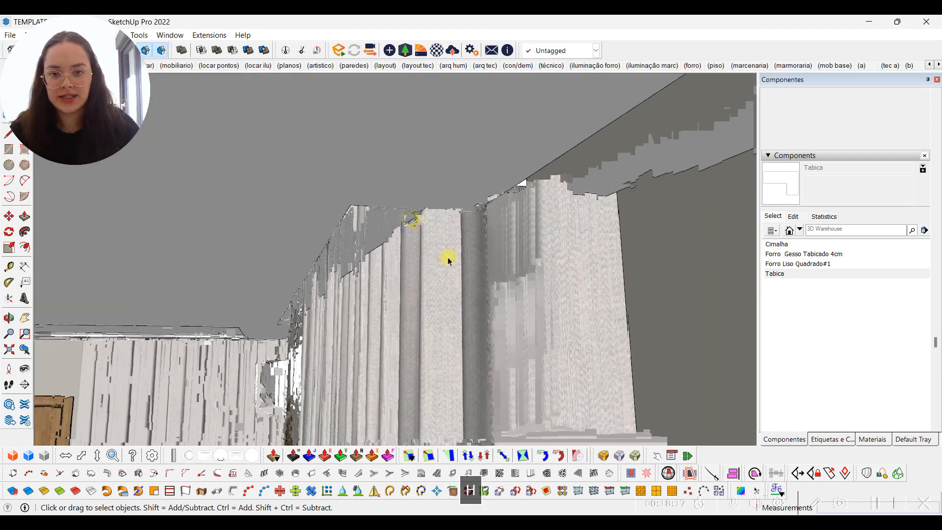
pyautogui.doubleClick(448, 260)
pyautogui.hotkey('alt', 'q')
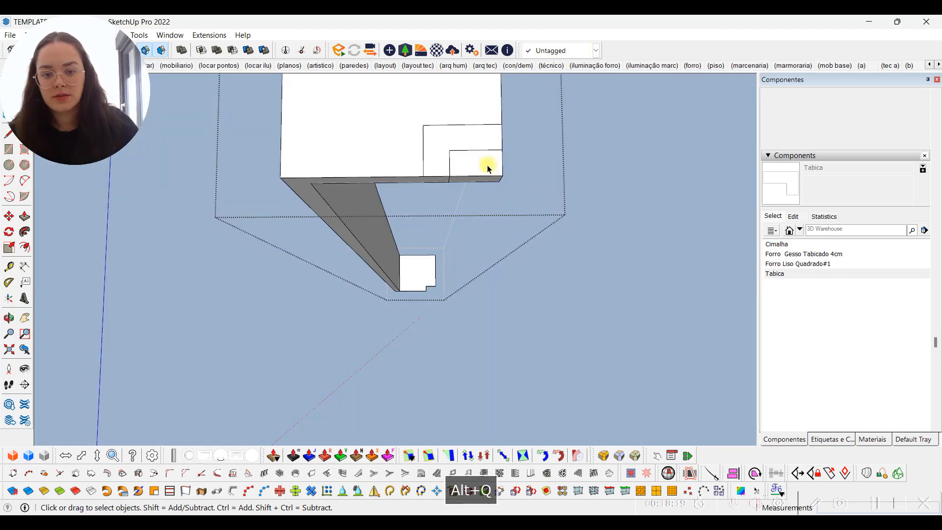
pyautogui.hotkey('ctrl', 'z')
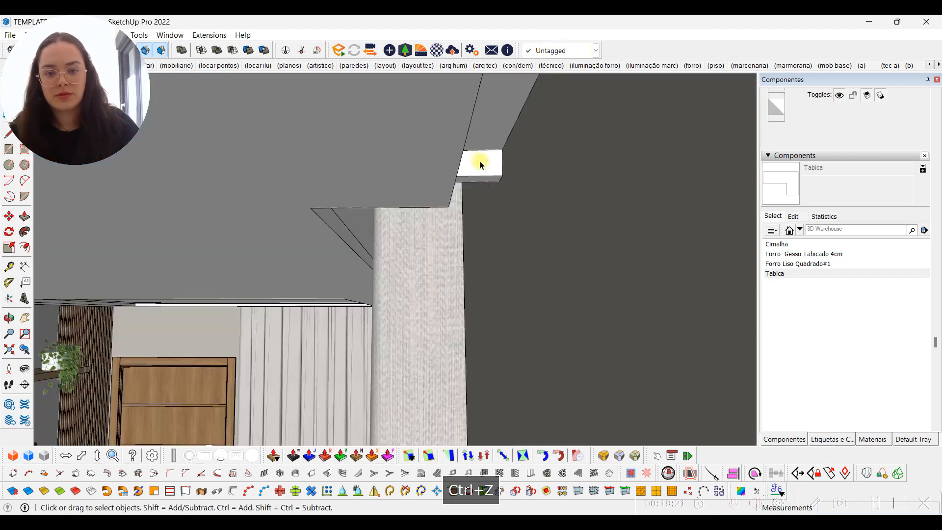
# Cut the small corner rectangle out of the curtain box's opposite end panel and erase the leftover outline edge
pyautogui.click(481, 165)
pyautogui.doubleClick(481, 165)
pyautogui.hotkey('alt', 'q')
pyautogui.press('p')
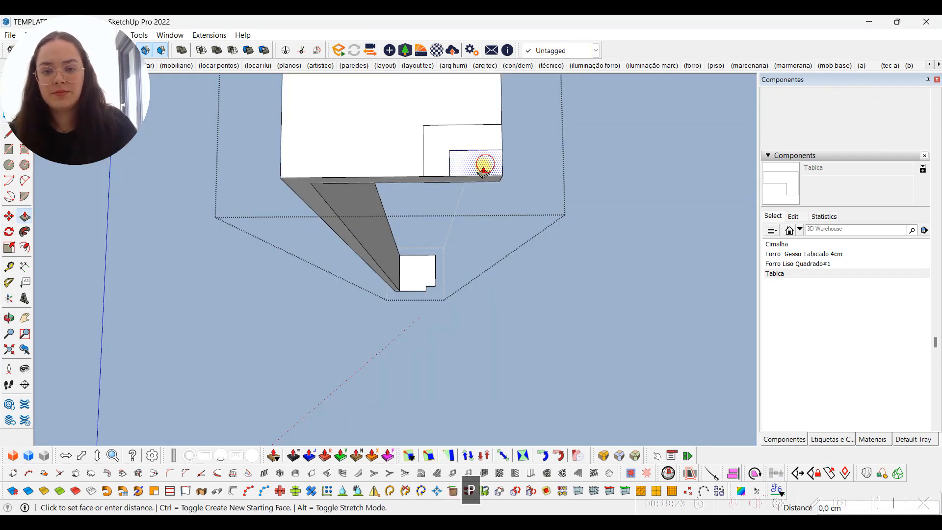
pyautogui.click(467, 181)
pyautogui.press('e')
pyautogui.moveTo(441, 127)
pyautogui.mouseDown()
pyautogui.moveTo(416, 143)
pyautogui.moveTo(434, 124)
pyautogui.mouseUp()
pyautogui.press('space')
pyautogui.press('Escape')
# Review the ceiling, curtain boxes and perimeter tabica from above the building
pyautogui.moveTo(367, 229)
pyautogui.mouseDown(button='middle')
pyautogui.moveTo(424, 148)
pyautogui.moveTo(368, 248)
pyautogui.moveTo(448, 272)
pyautogui.mouseUp(button='middle')
pyautogui.press('space')
pyautogui.scroll(-2, 444, 235)
pyautogui.moveTo(442, 206); pyautogui.dragTo(406, 292, button='middle')
pyautogui.press('space')
pyautogui.scroll(-3, 528, 244)
pyautogui.scroll(-4, 528, 244)
pyautogui.moveTo(389, 328); pyautogui.dragTo(228, 204, button='middle')
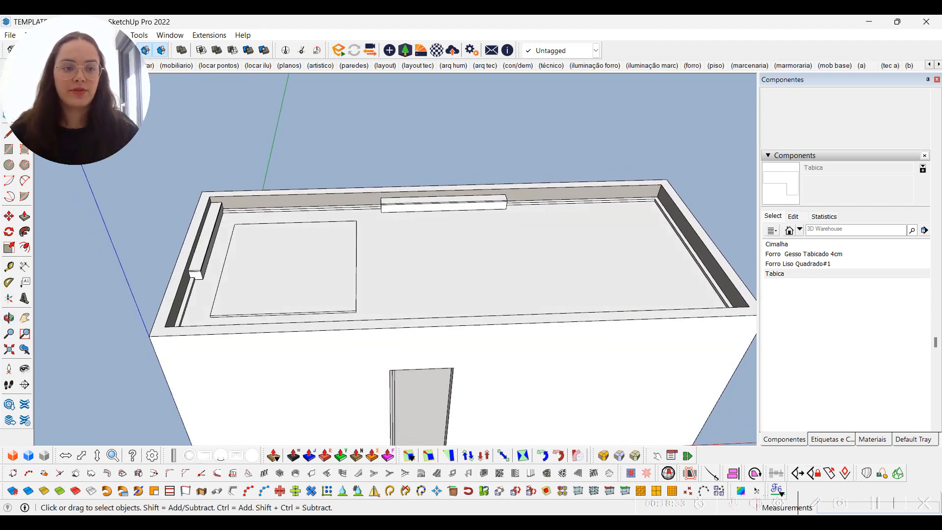
pyautogui.click(355, 135)
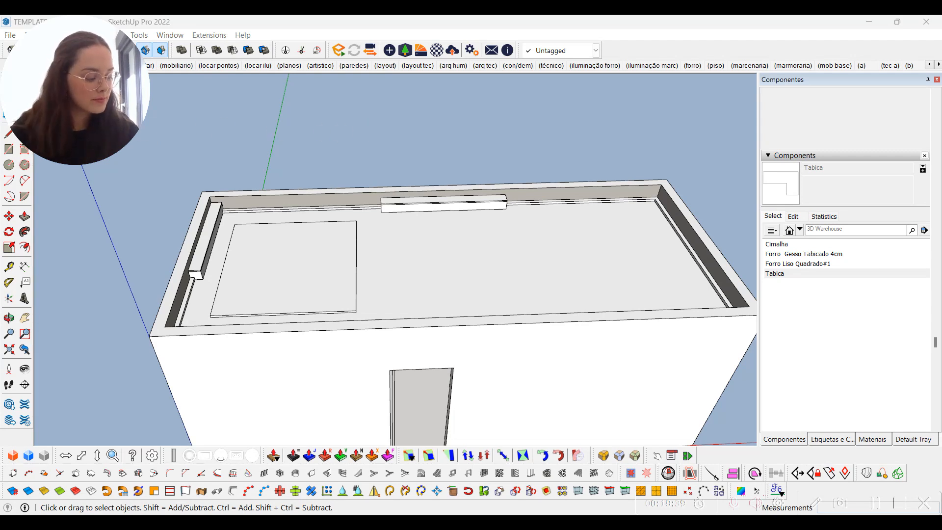
pyautogui.moveTo(405, 293); pyautogui.dragTo(407, 270, button='middle')
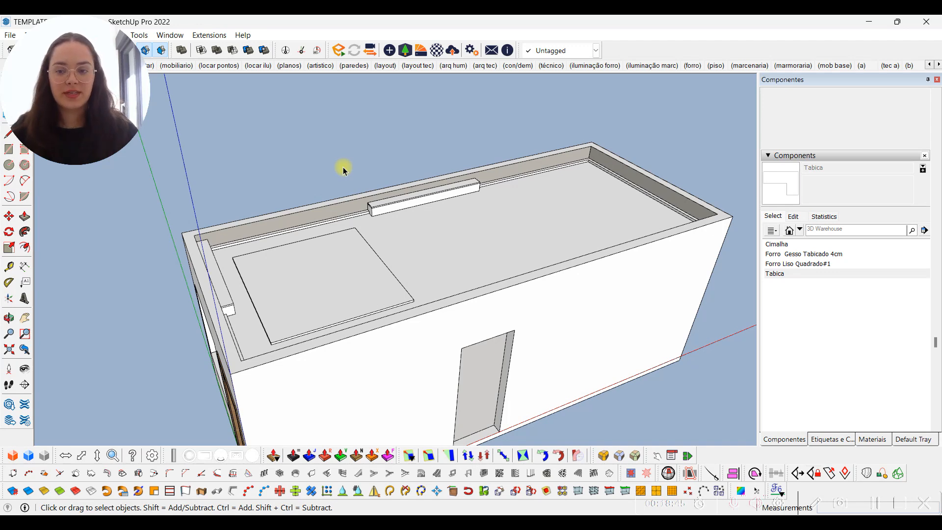
pyautogui.moveTo(362, 272); pyautogui.dragTo(351, 379, button='middle')
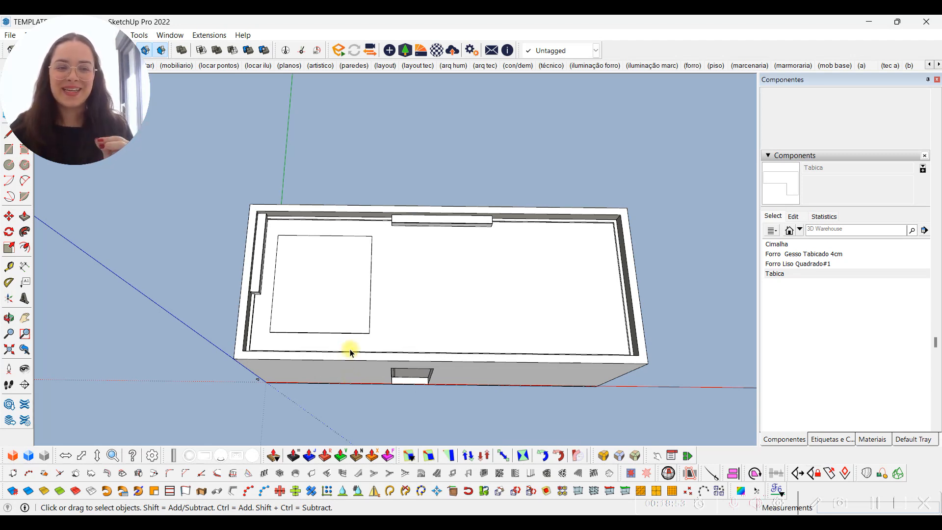
pyautogui.moveTo(404, 240)
pyautogui.mouseDown(button='middle')
pyautogui.moveTo(406, 340)
pyautogui.moveTo(404, 259)
pyautogui.mouseUp(button='middle')
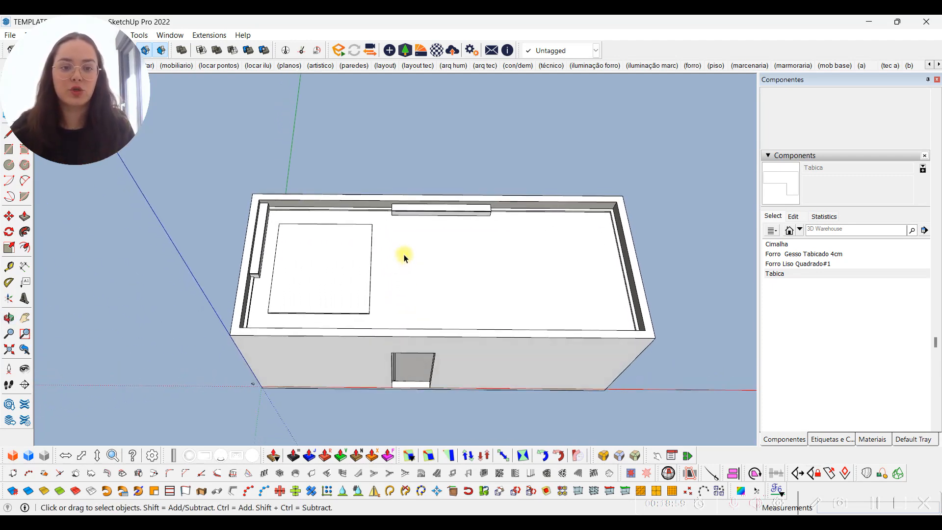
pyautogui.scroll(3, 402, 256)
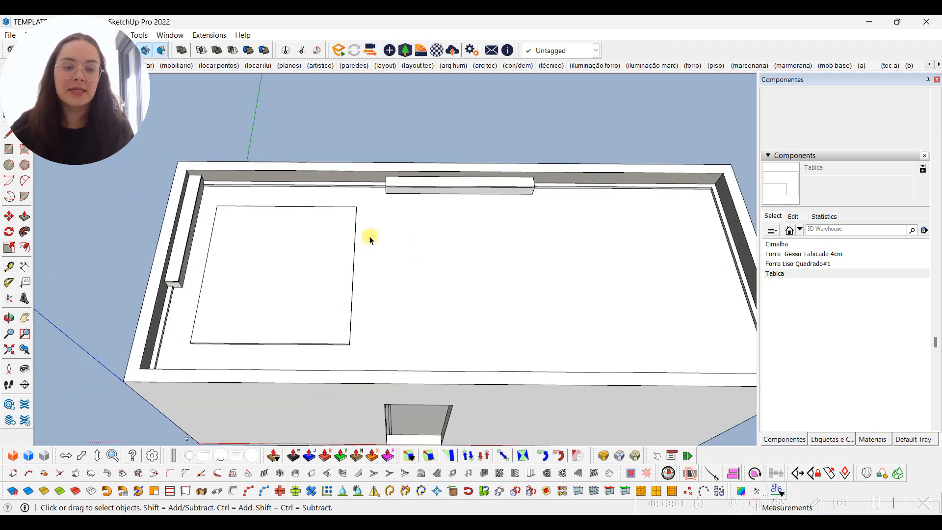
# Switch through the saved scenes to the one that shows only the ceiling pieces
pyautogui.click(194, 192)
pyautogui.moveTo(252, 297); pyautogui.dragTo(263, 221, button='middle')
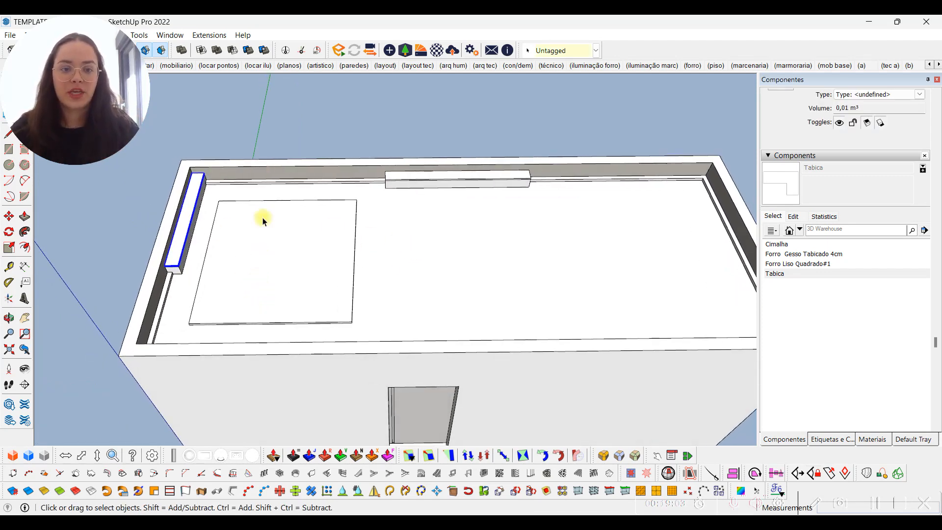
pyautogui.scroll(5, 204, 204)
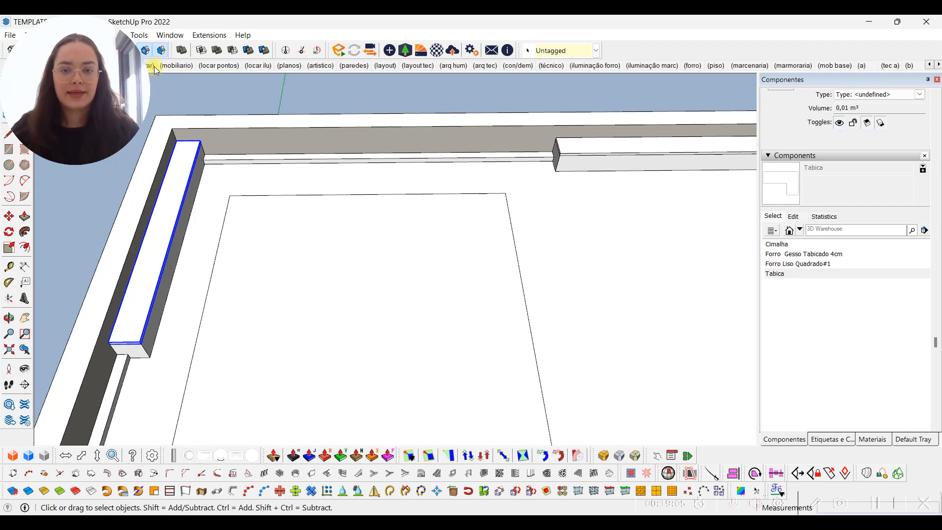
pyautogui.press('pagedown')
pyautogui.press('pageup')
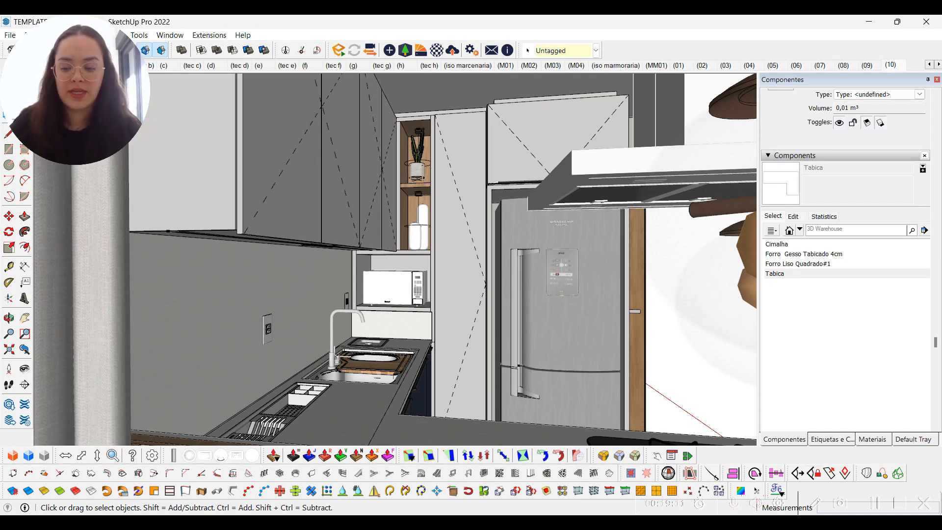
pyautogui.press('pagedown')
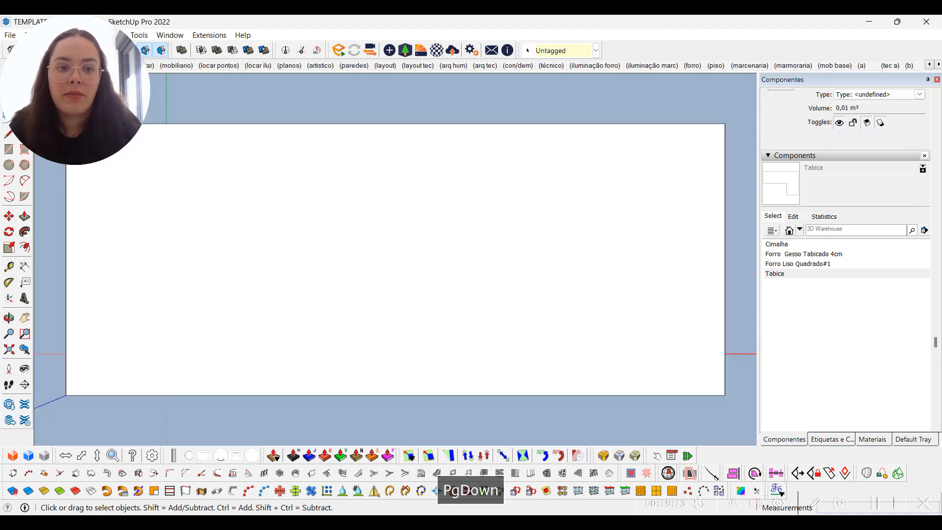
pyautogui.press('pagedown')
pyautogui.press('pagedown')
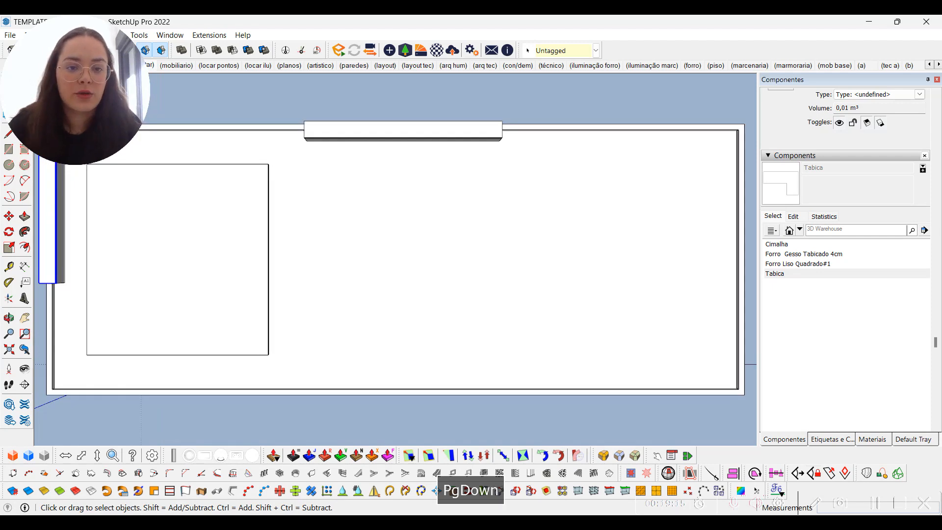
pyautogui.click(288, 85)
pyautogui.moveTo(291, 169); pyautogui.dragTo(314, 133, button='middle')
pyautogui.moveTo(397, 295); pyautogui.dragTo(348, 238, button='middle')
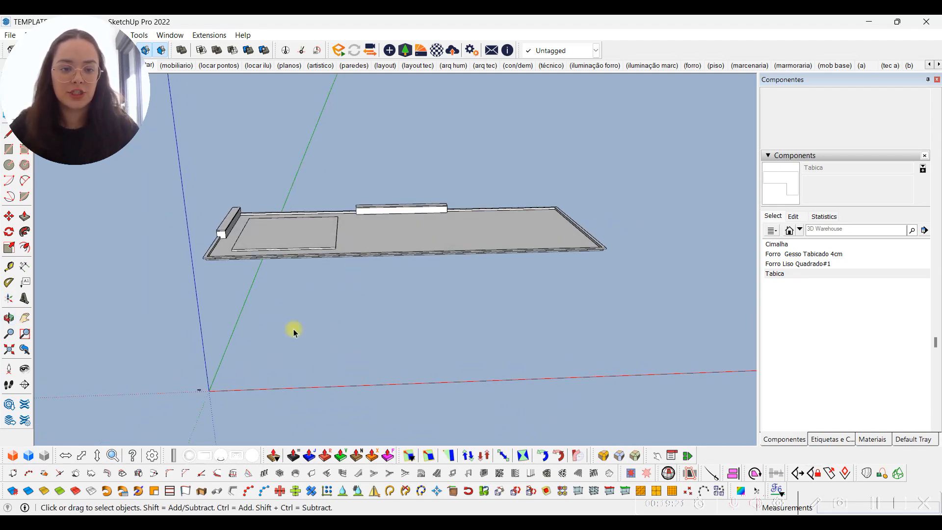
# Delete the loose Tabica profile component left on the ground near the origin
pyautogui.moveTo(295, 307); pyautogui.dragTo(286, 320, button='middle')
pyautogui.moveTo(165, 355); pyautogui.dragTo(247, 427)
pyautogui.moveTo(255, 379); pyautogui.dragTo(364, 164, button='middle')
pyautogui.press('Delete')
pyautogui.press('space')
# Select the ceiling, both curtain boxes and the tabica pieces and combine them into one group
pyautogui.moveTo(484, 235); pyautogui.dragTo(471, 379, button='middle')
pyautogui.moveTo(181, 206); pyautogui.dragTo(691, 308)
pyautogui.moveTo(362, 145); pyautogui.dragTo(366, 326, button='middle')
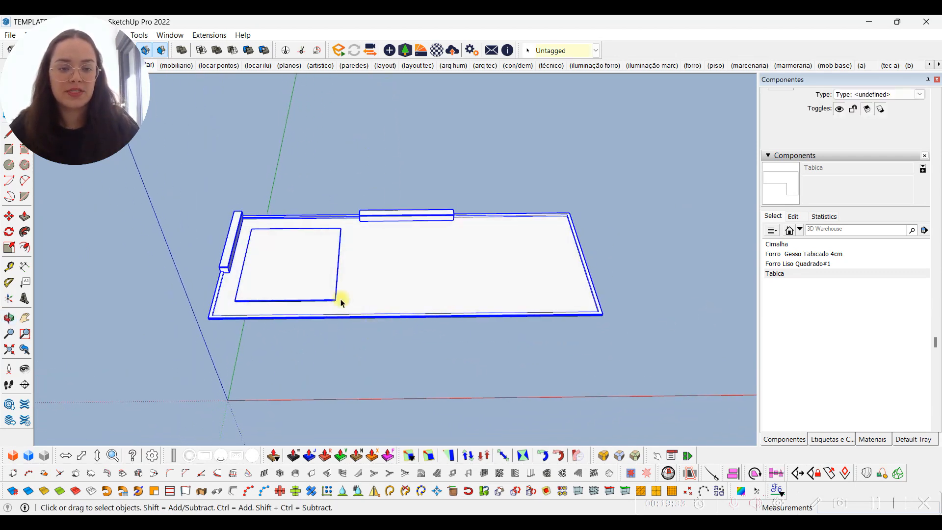
pyautogui.moveTo(427, 372); pyautogui.dragTo(463, 242, button='middle')
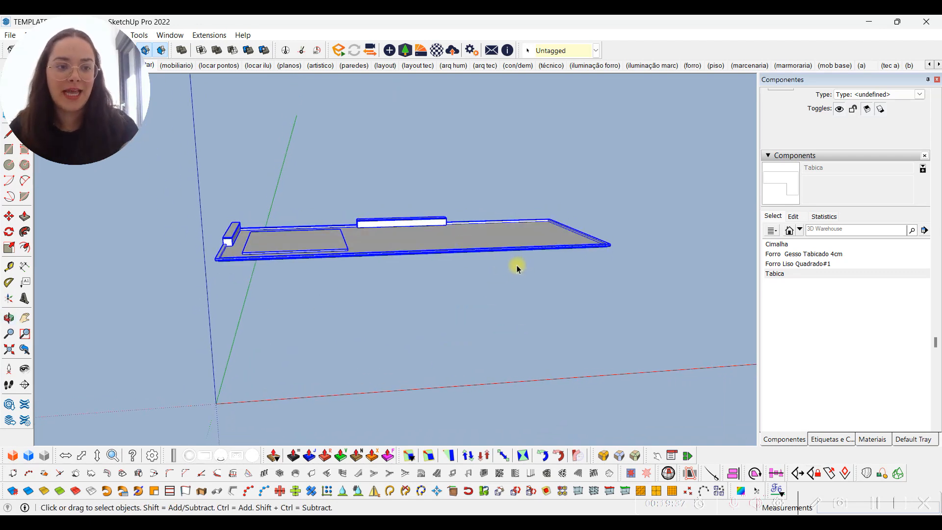
pyautogui.moveTo(498, 299); pyautogui.dragTo(470, 244, button='middle')
pyautogui.moveTo(437, 207); pyautogui.dragTo(400, 315, button='middle')
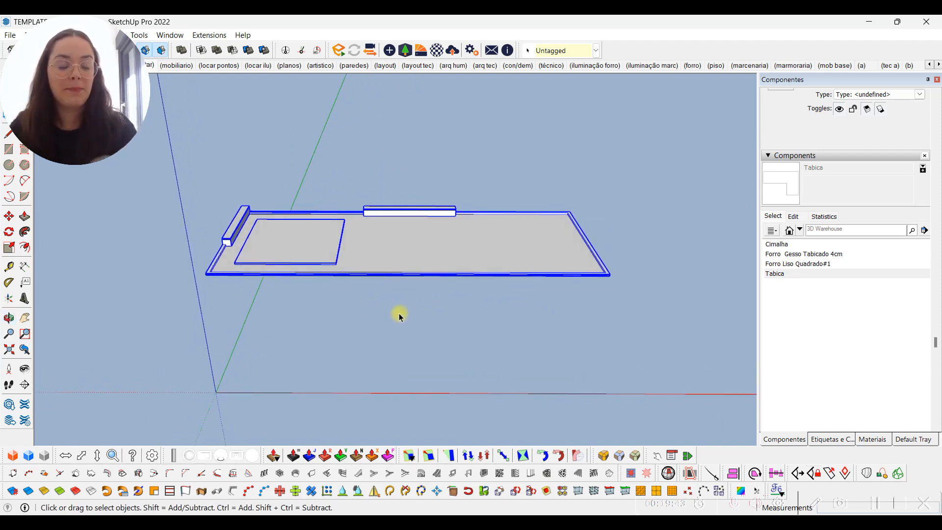
pyautogui.moveTo(394, 313); pyautogui.dragTo(373, 263, button='middle')
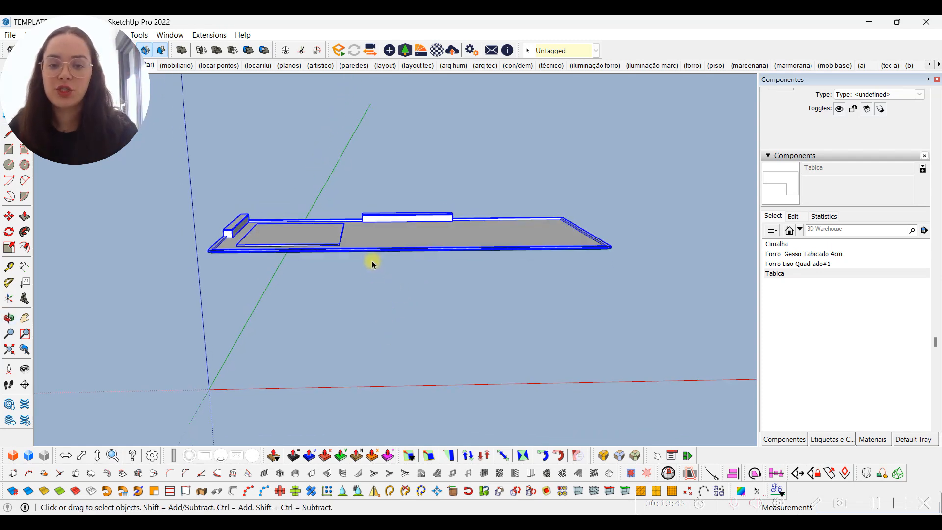
pyautogui.moveTo(273, 219); pyautogui.dragTo(296, 260, button='middle')
pyautogui.scroll(-5, 282, 274)
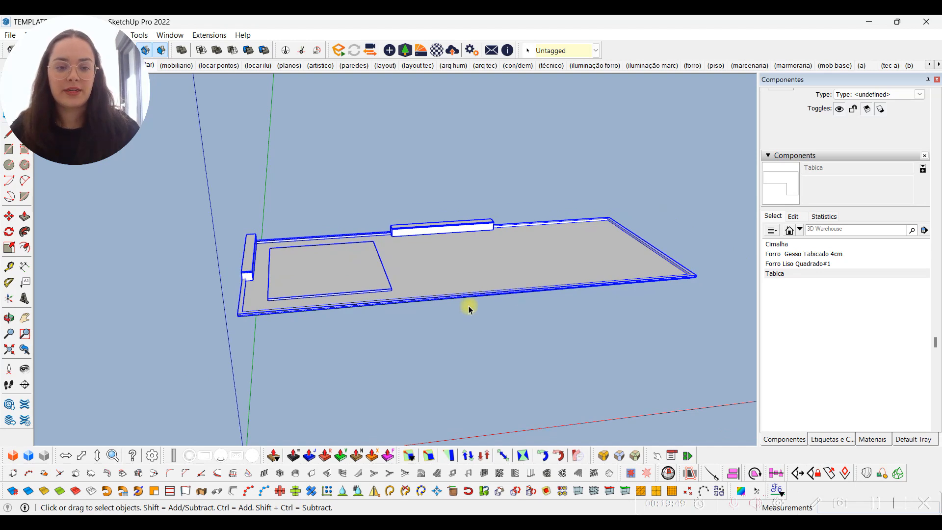
pyautogui.moveTo(486, 366); pyautogui.dragTo(378, 252, button='middle')
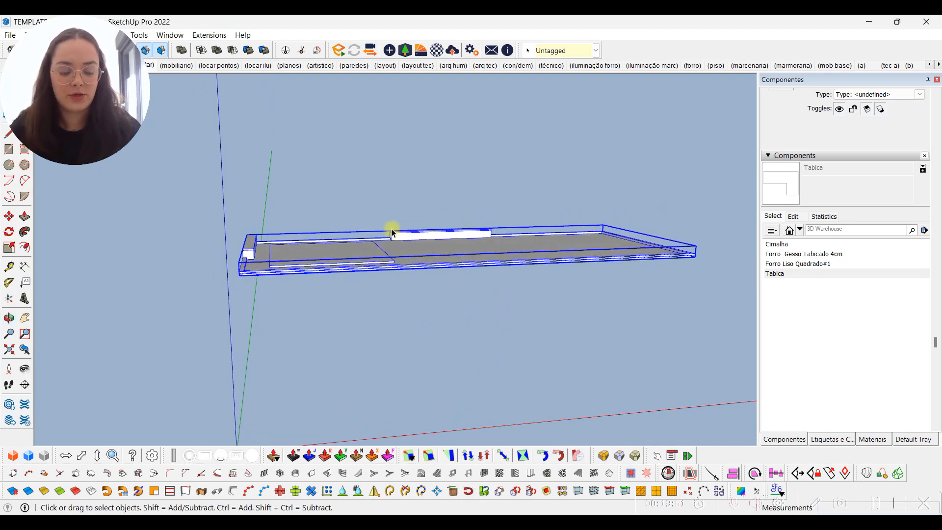
# Assign the ARQ-FORRO COMPLETO tag to the grouped ceiling and clear the selection
pyautogui.click(576, 50)
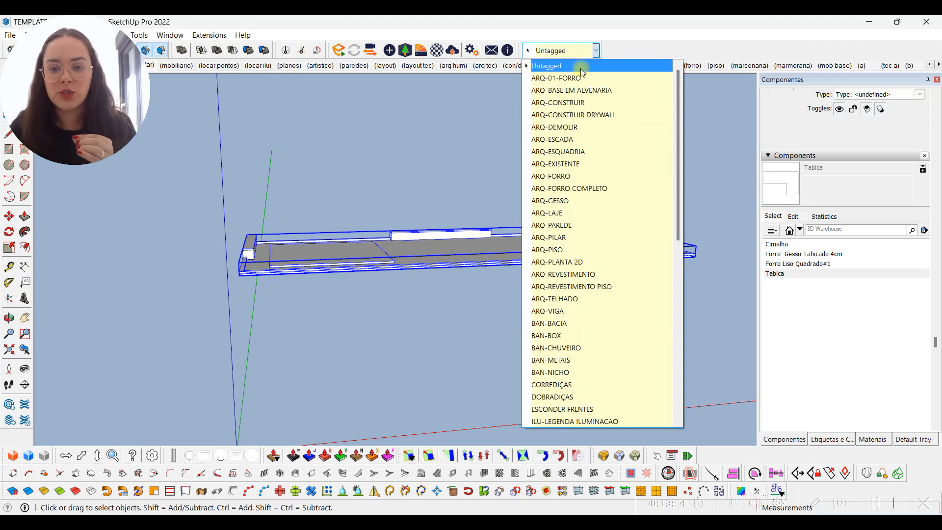
pyautogui.click(576, 188)
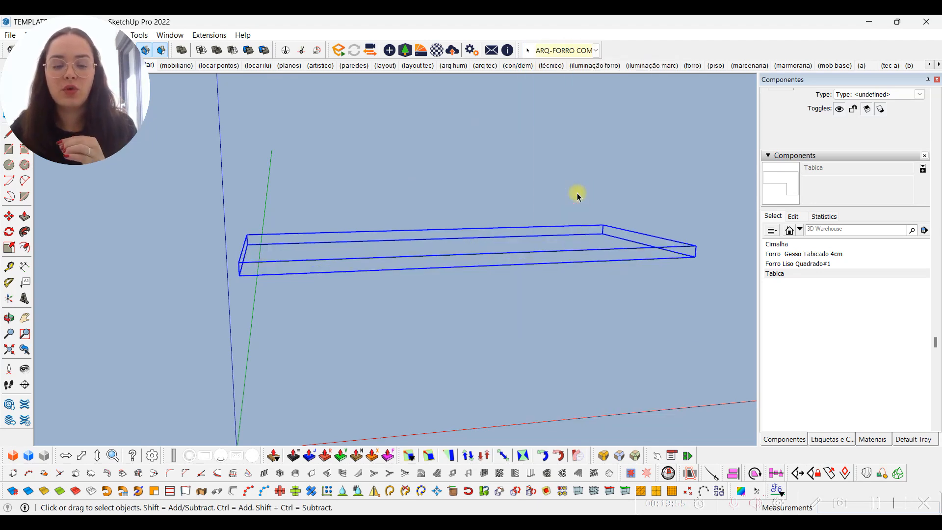
pyautogui.click(509, 187)
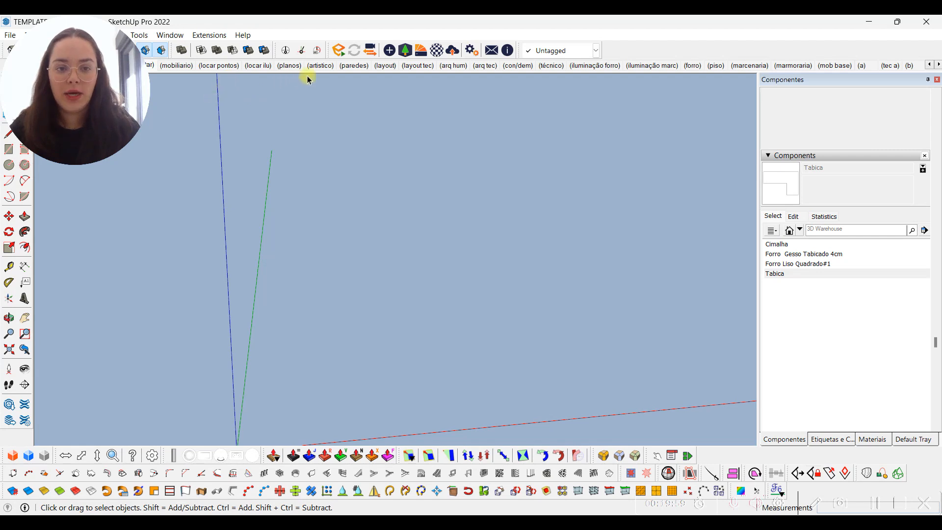
# Switch to the "locar ilu" scene and view the ceiling with its light fixtures from below
pyautogui.click(257, 66)
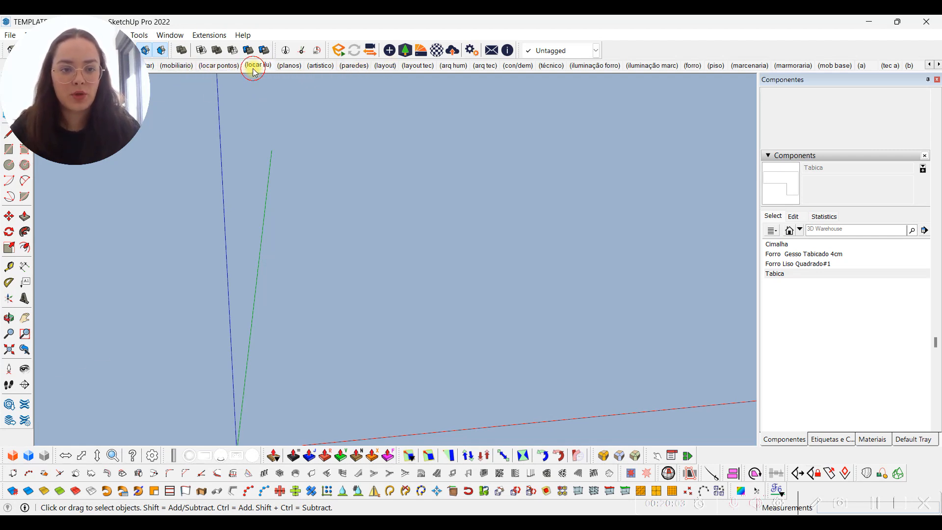
pyautogui.moveTo(493, 216); pyautogui.dragTo(486, 273, button='middle')
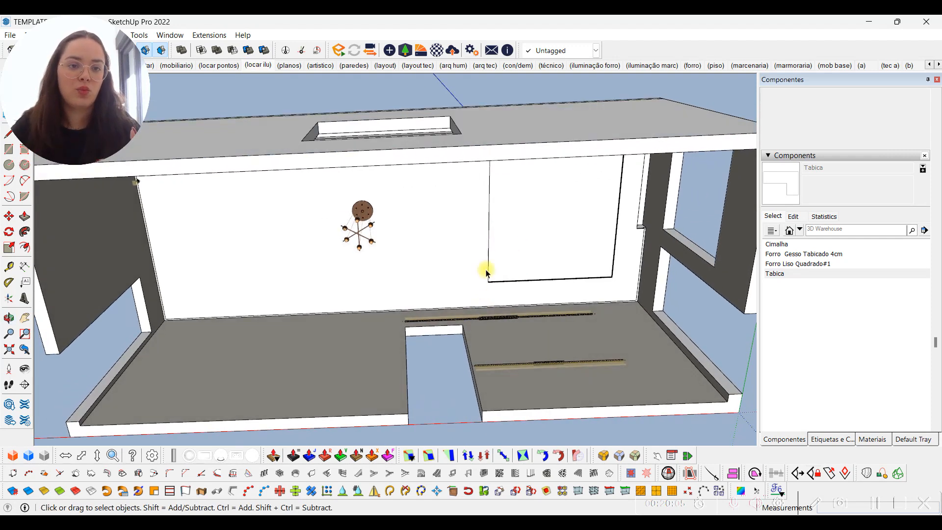
pyautogui.click(264, 68)
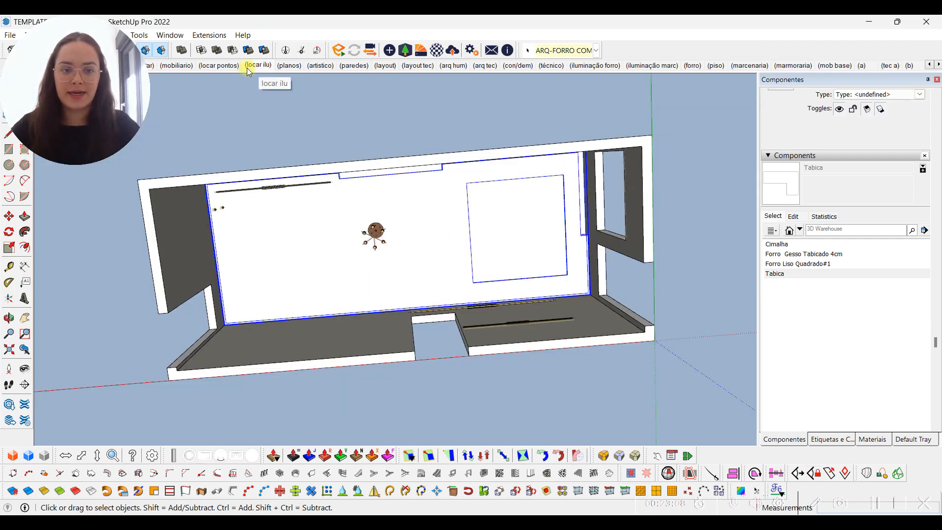
pyautogui.click(252, 66)
pyautogui.scroll(-1, 367, 128)
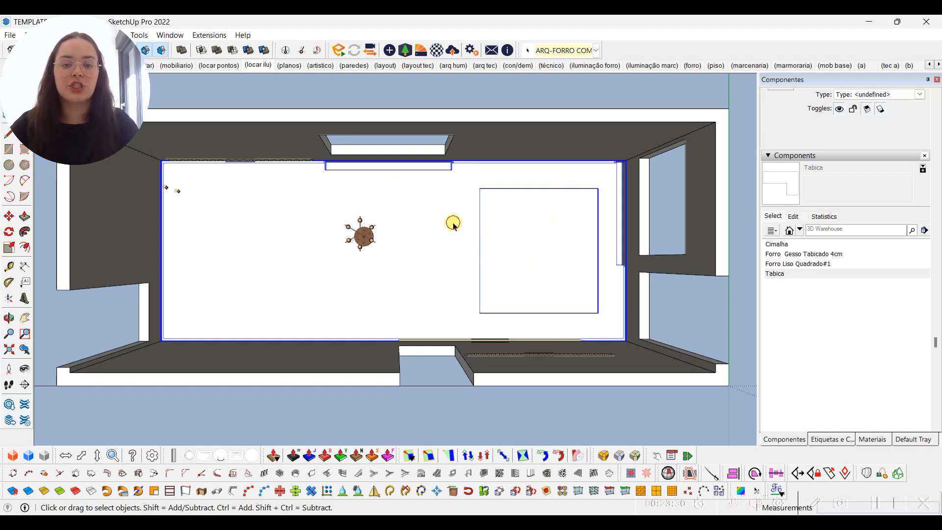
# Open the complete ceiling group for editing and check the long-wall curtain box and the pieces around it
pyautogui.doubleClick(449, 240)
pyautogui.press('d')
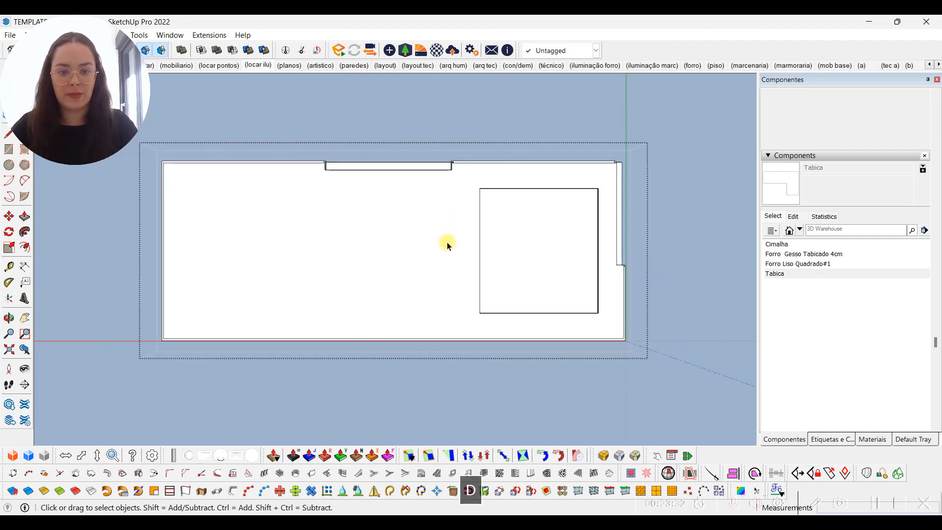
pyautogui.click(448, 245)
pyautogui.moveTo(446, 244)
pyautogui.mouseDown(button='middle')
pyautogui.moveTo(446, 427)
pyautogui.moveTo(459, 242)
pyautogui.mouseUp(button='middle')
pyautogui.click(473, 228)
pyautogui.click(404, 237)
pyautogui.rightClick(391, 219)
pyautogui.click(373, 204)
pyautogui.click(394, 231)
pyautogui.scroll(3, 396, 231)
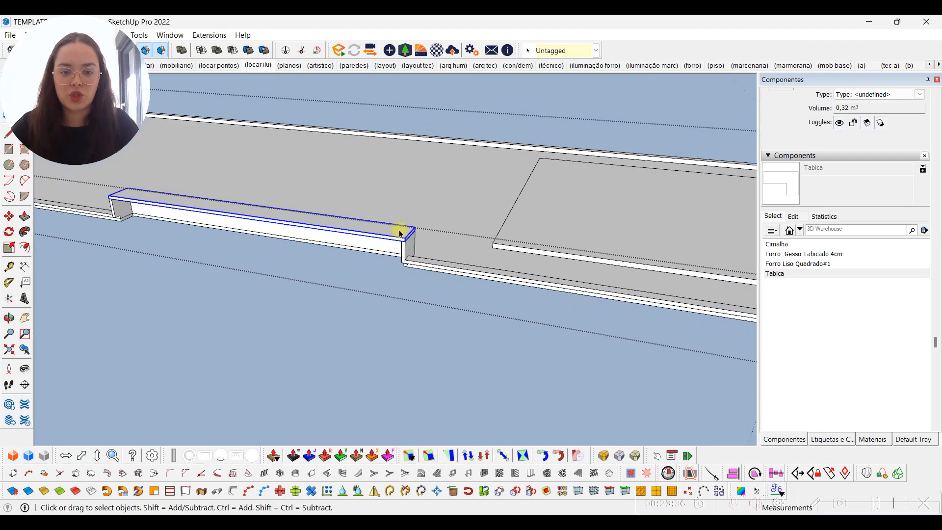
pyautogui.scroll(2, 399, 232)
pyautogui.click(404, 254)
pyautogui.click(433, 270)
# Examine the perimeter tabica and the raised rectangular panel as separate pieces of the ceiling
pyautogui.scroll(-5, 504, 258)
pyautogui.scroll(3, 672, 248)
pyautogui.click(683, 308)
pyautogui.click(693, 283)
pyautogui.click(655, 185)
pyautogui.click(624, 238)
pyautogui.moveTo(640, 391); pyautogui.dragTo(498, 324, button='middle')
pyautogui.scroll(-2, 499, 260)
pyautogui.moveTo(476, 288); pyautogui.dragTo(351, 316, button='middle')
pyautogui.moveTo(476, 344); pyautogui.dragTo(447, 342, button='middle')
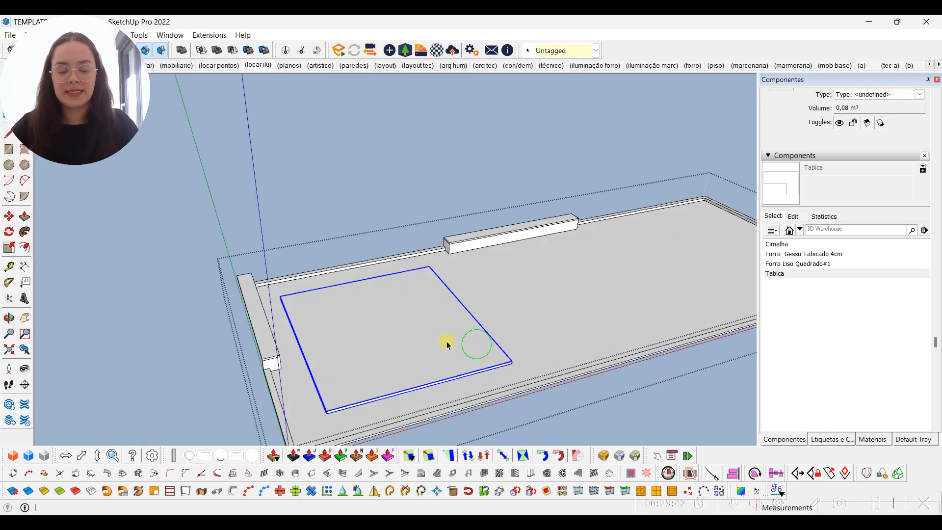
pyautogui.keyDown('shift'); pyautogui.moveTo(504, 371); pyautogui.dragTo(421, 300, button='middle'); pyautogui.keyUp('shift')
# Select the main ceiling slab together with the raised rectangular panel and merge them with the Union solid tool
pyautogui.click(409, 269)
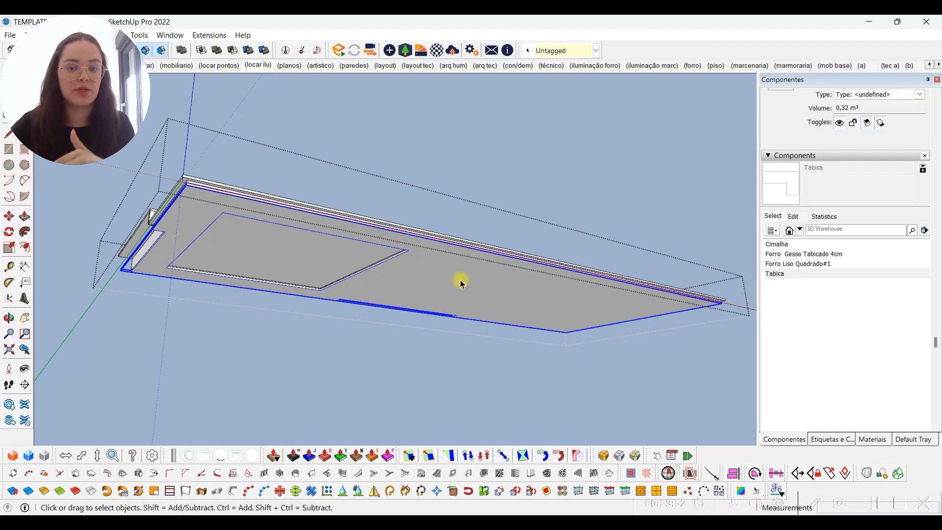
pyautogui.moveTo(458, 275); pyautogui.dragTo(479, 267, button='middle')
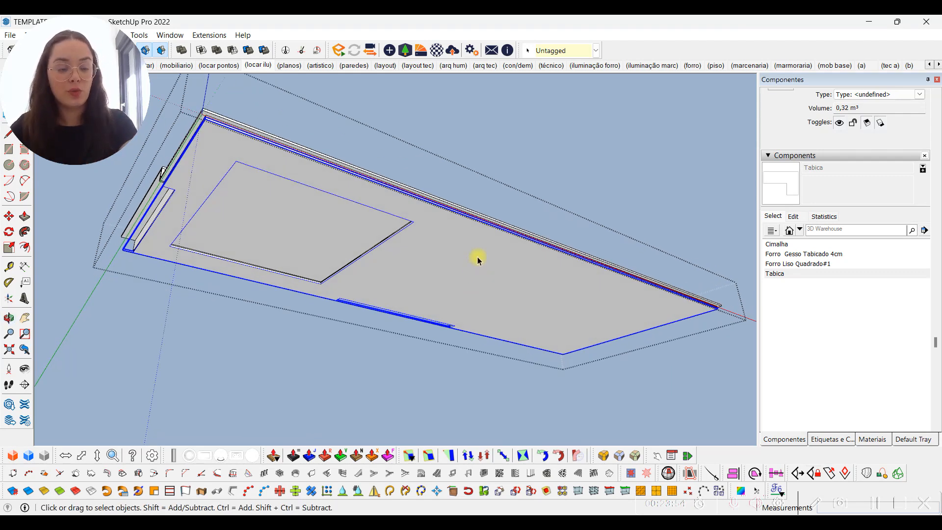
pyautogui.moveTo(483, 238); pyautogui.dragTo(379, 274, button='middle')
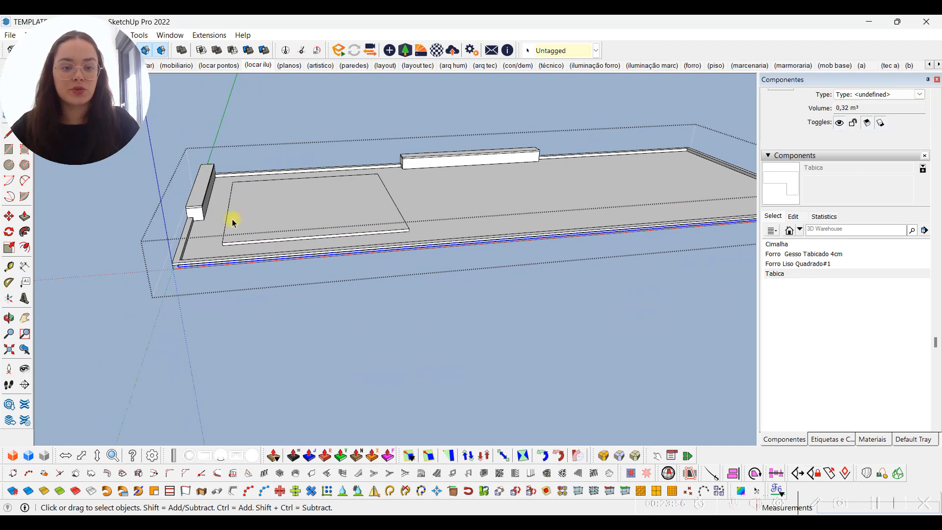
pyautogui.scroll(3, 232, 220)
pyautogui.keyDown('shift'); pyautogui.click(227, 258); pyautogui.keyUp('shift')
pyautogui.moveTo(260, 297); pyautogui.dragTo(391, 231, button='middle')
pyautogui.moveTo(461, 311); pyautogui.dragTo(416, 289, button='middle')
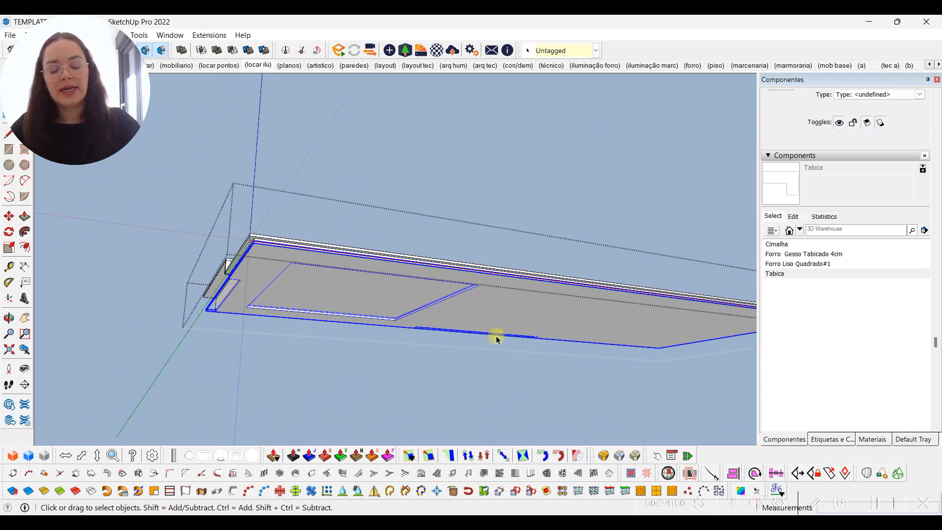
pyautogui.moveTo(490, 317); pyautogui.dragTo(434, 292, button='middle')
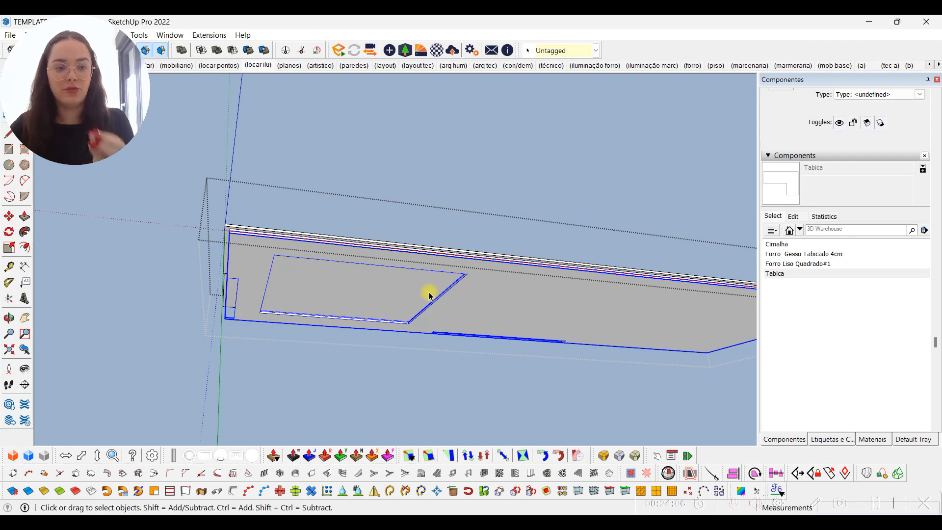
pyautogui.moveTo(475, 296); pyautogui.dragTo(271, 297, button='middle')
pyautogui.moveTo(327, 328); pyautogui.dragTo(516, 268, button='middle')
pyautogui.moveTo(486, 358); pyautogui.dragTo(491, 246, button='middle')
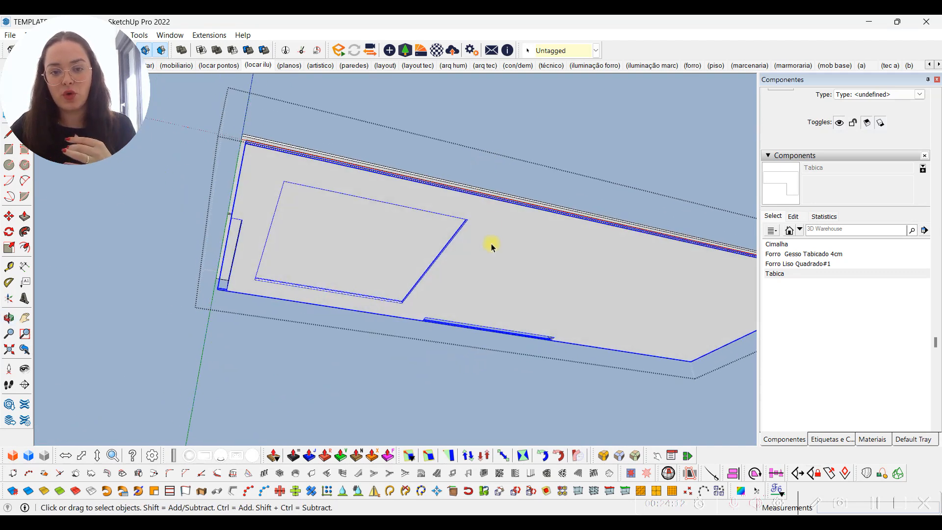
pyautogui.rightClick(492, 246)
pyautogui.moveTo(620, 275)
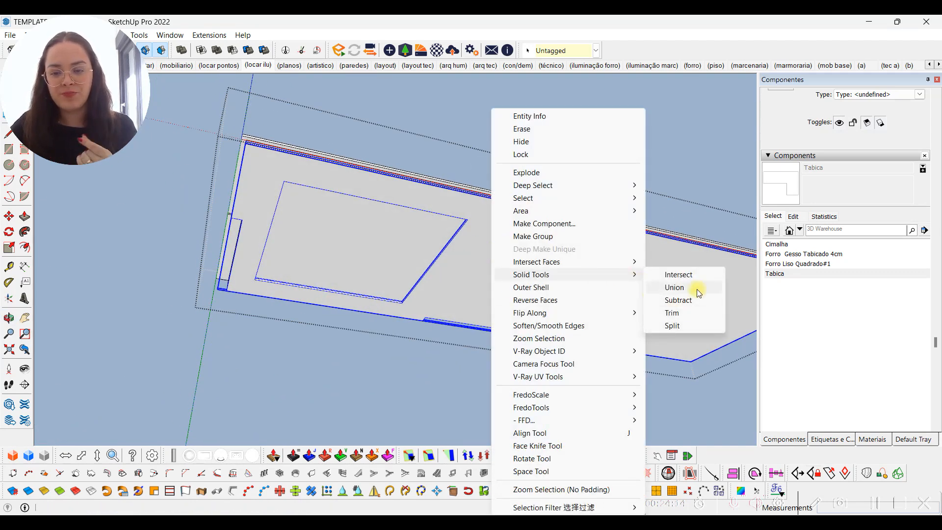
pyautogui.click(677, 288)
pyautogui.moveTo(575, 260); pyautogui.dragTo(624, 317, button='middle')
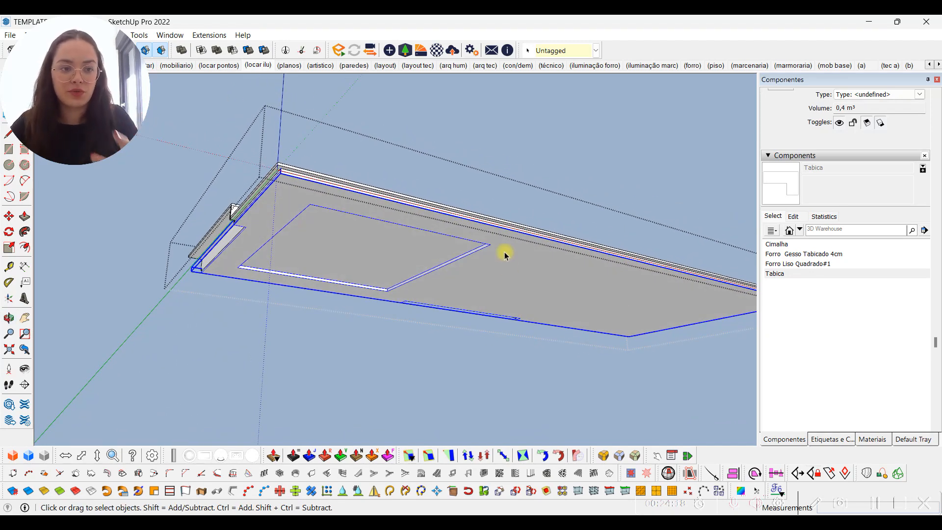
# Explode the merged slab and panel into loose geometry inside the ceiling group, and check its underside
pyautogui.moveTo(504, 252); pyautogui.dragTo(456, 421, button='middle')
pyautogui.press('space')
pyautogui.scroll(3, 417, 296)
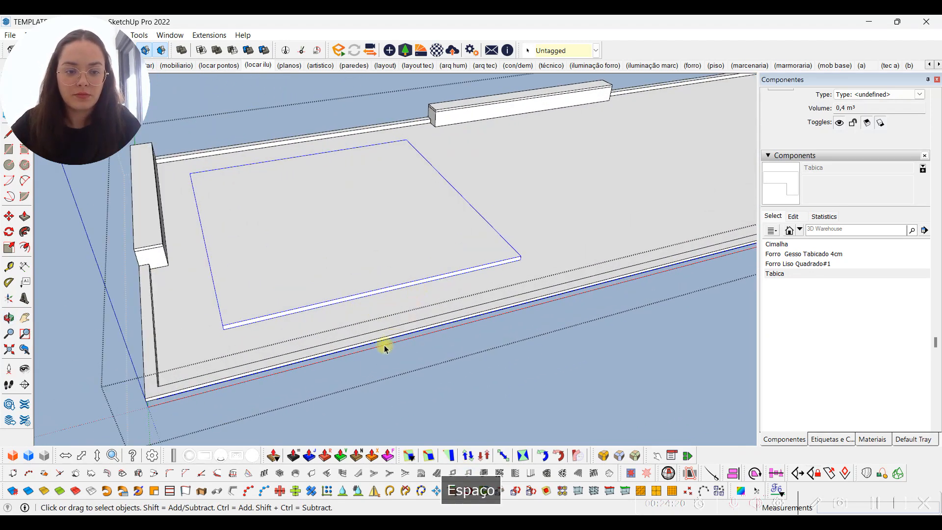
pyautogui.keyDown('shift'); pyautogui.moveTo(317, 300); pyautogui.dragTo(211, 395, button='middle'); pyautogui.keyUp('shift')
pyautogui.scroll(-3, 525, 257)
pyautogui.moveTo(488, 352); pyautogui.dragTo(450, 50, button='middle')
pyautogui.rightClick(438, 196)
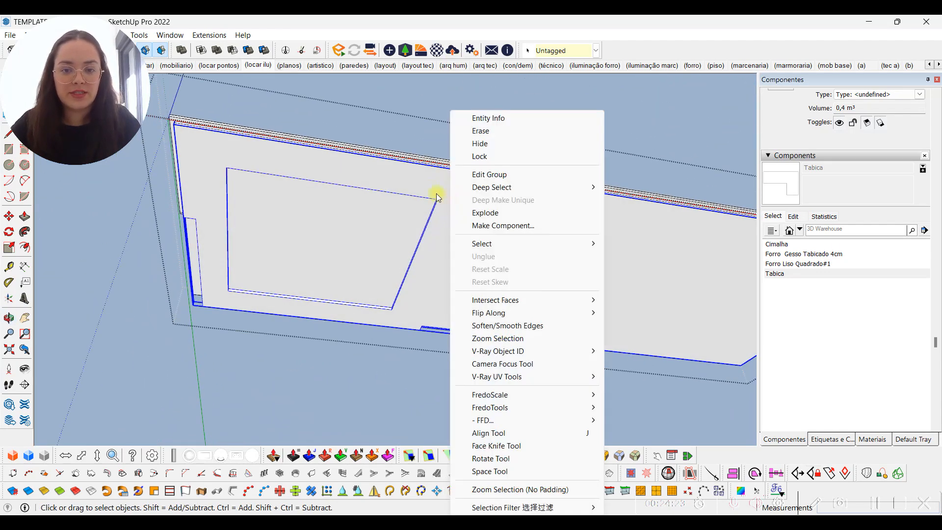
pyautogui.click(496, 214)
pyautogui.moveTo(385, 225); pyautogui.dragTo(238, 140, button='middle')
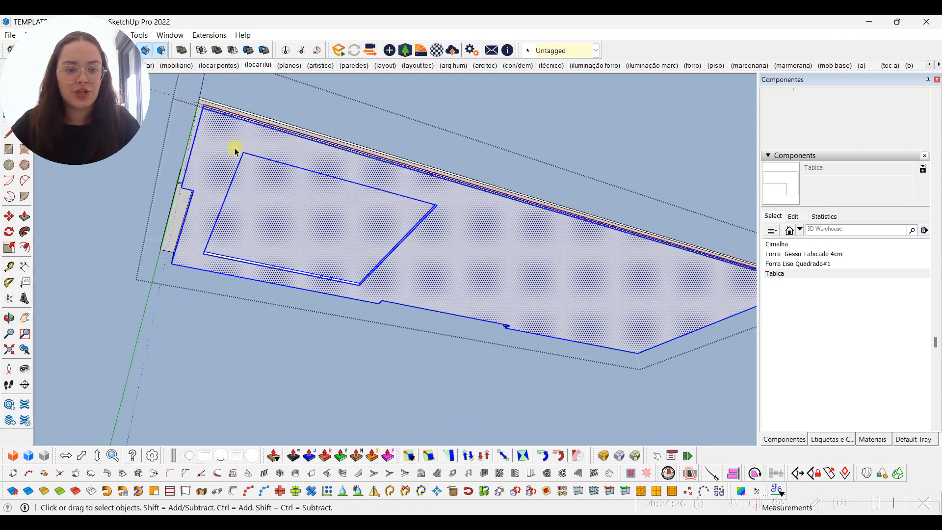
pyautogui.moveTo(403, 267); pyautogui.dragTo(490, 244, button='middle')
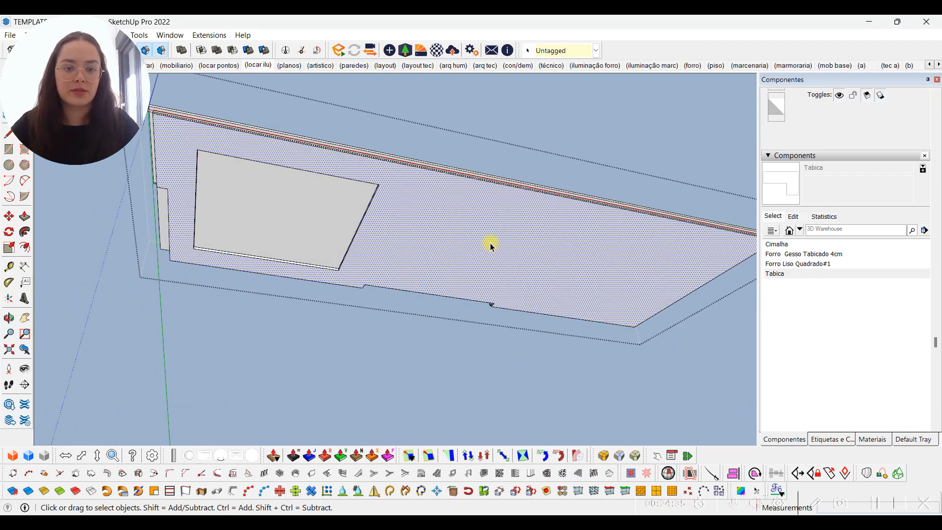
pyautogui.moveTo(490, 243); pyautogui.dragTo(429, 267, button='middle')
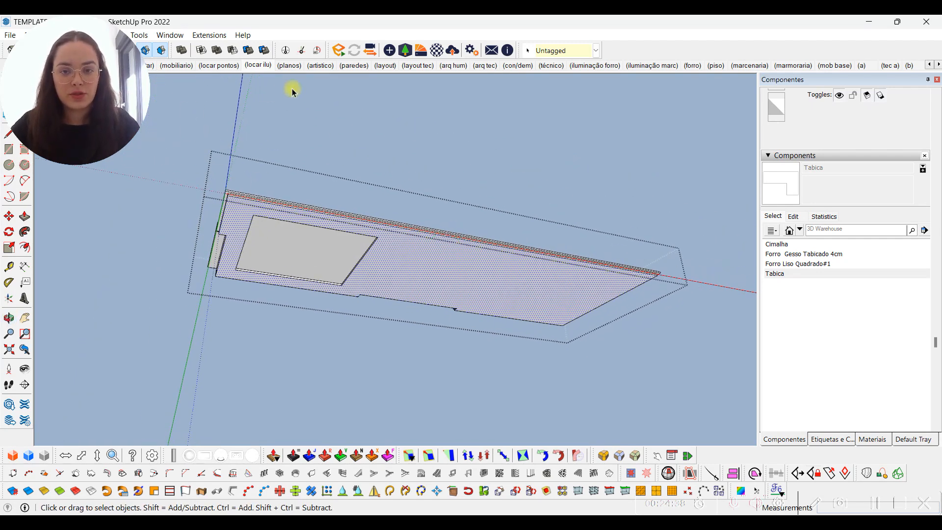
# Select the short-wall curtain box and the perimeter tabica in turn to check how the remaining pieces are grouped
pyautogui.moveTo(475, 230); pyautogui.dragTo(223, 252, button='middle')
pyautogui.click(224, 252)
pyautogui.scroll(4, 227, 263)
pyautogui.scroll(2, 231, 265)
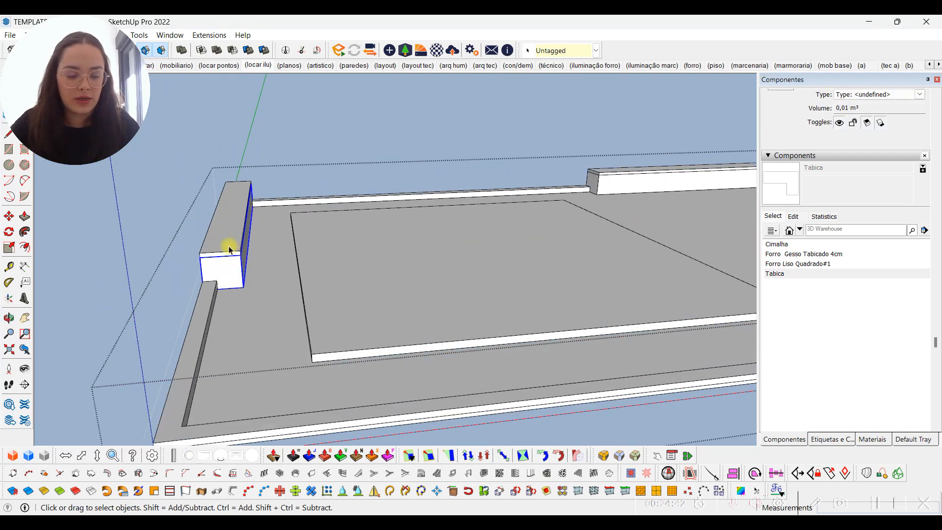
pyautogui.click(231, 275)
pyautogui.click(196, 324)
pyautogui.moveTo(399, 194); pyautogui.dragTo(587, 263, button='middle')
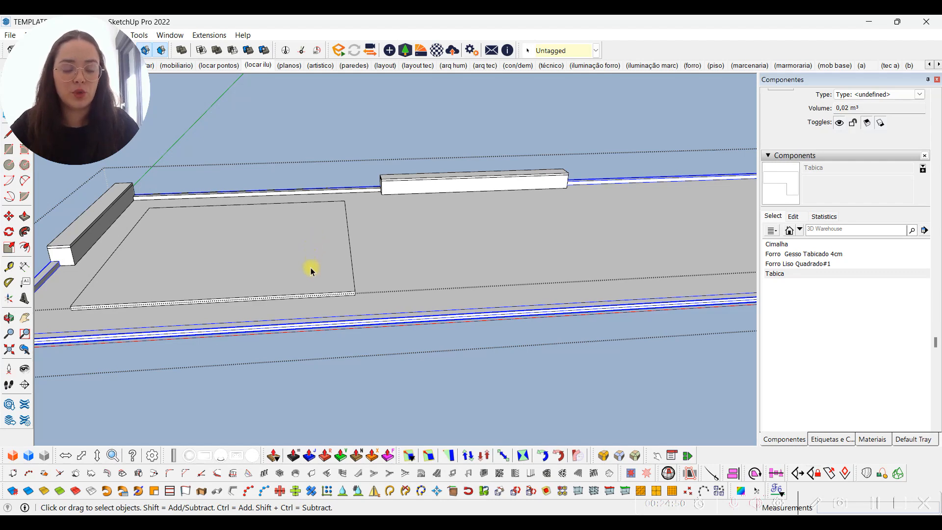
pyautogui.moveTo(311, 267); pyautogui.dragTo(422, 330, button='middle')
# Select everything inside the ceiling group and assign it to the ARQ-FORRO tag
pyautogui.hotkey('ctrl', 'a')
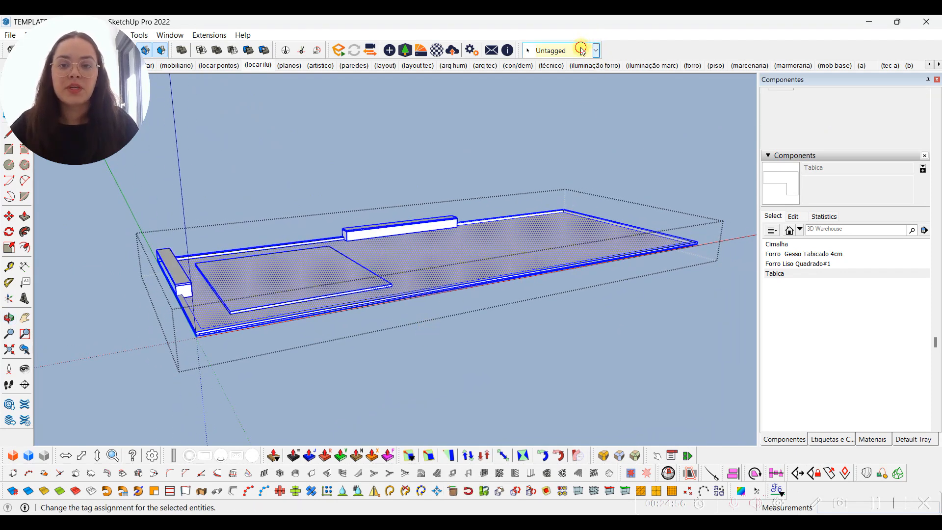
pyautogui.click(582, 51)
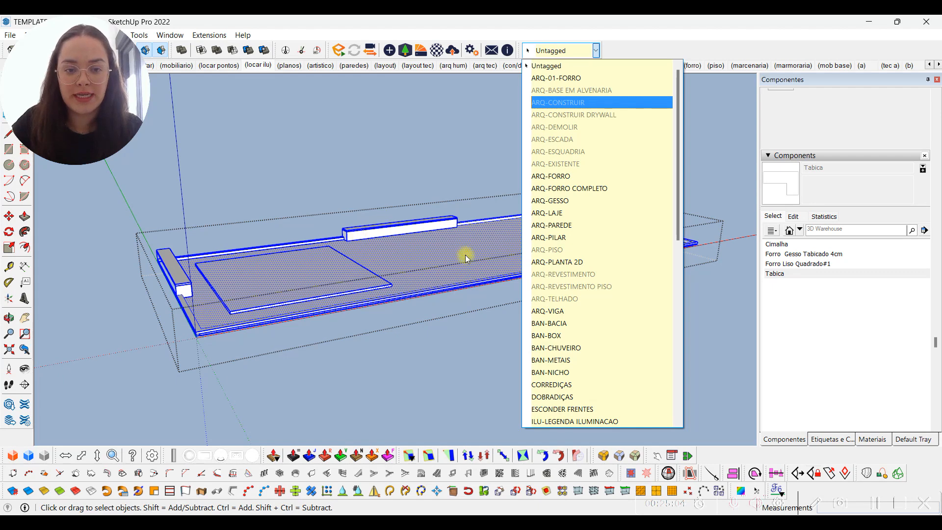
pyautogui.click(582, 177)
# Close the ceiling group and return to the "locar ilu" scene
pyautogui.moveTo(568, 168); pyautogui.dragTo(404, 250, button='middle')
pyautogui.click(378, 226)
pyautogui.click(326, 129)
pyautogui.click(261, 67)
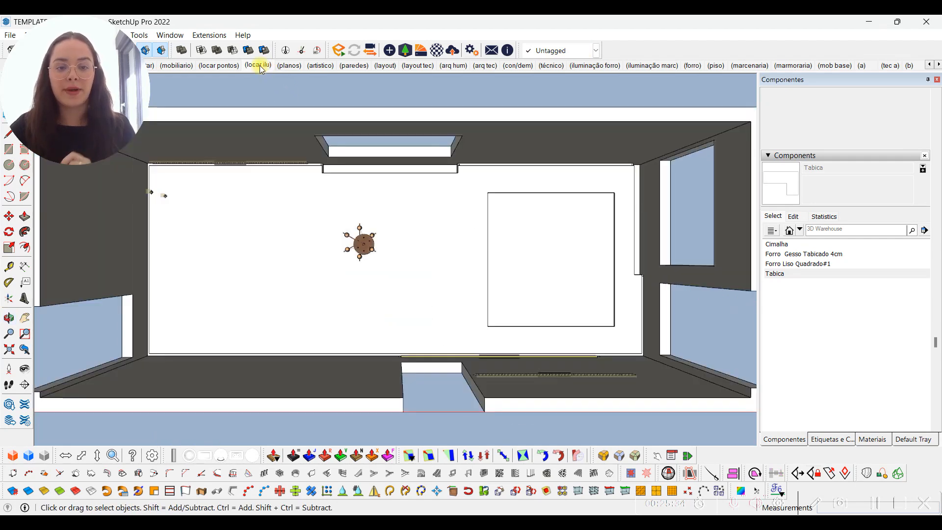